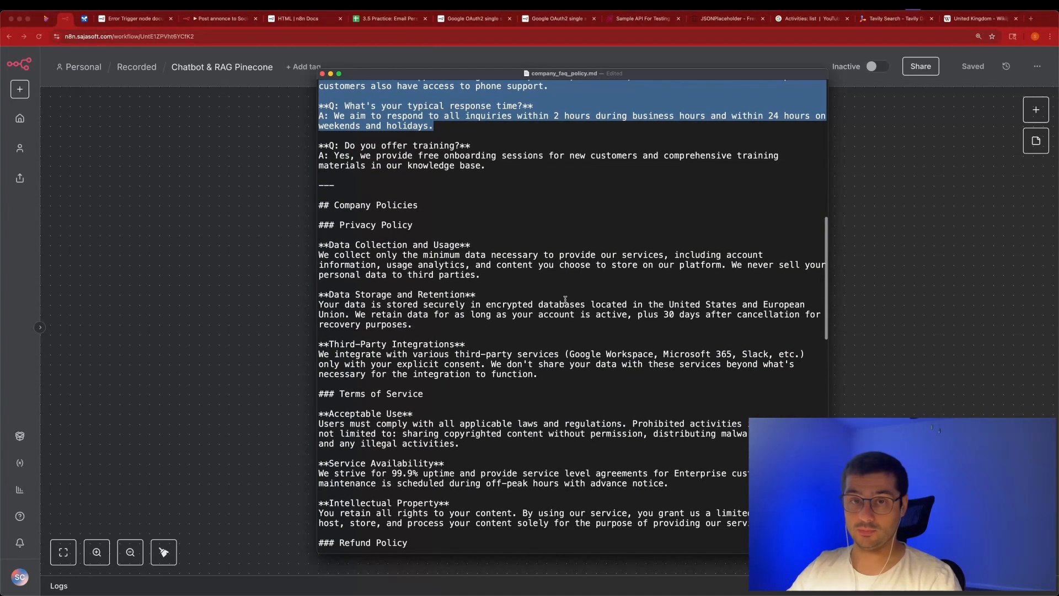
Close the FAQ policy text file to return to the empty n8n workflow.
scroll(565, 285, down, 3)
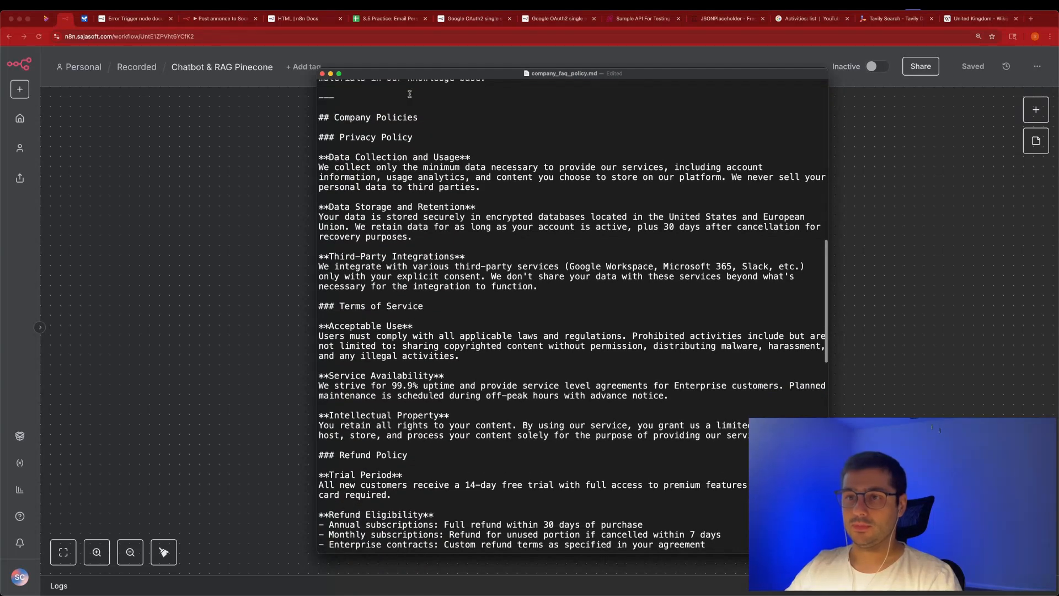
scroll(399, 101, down, 3)
click(322, 74)
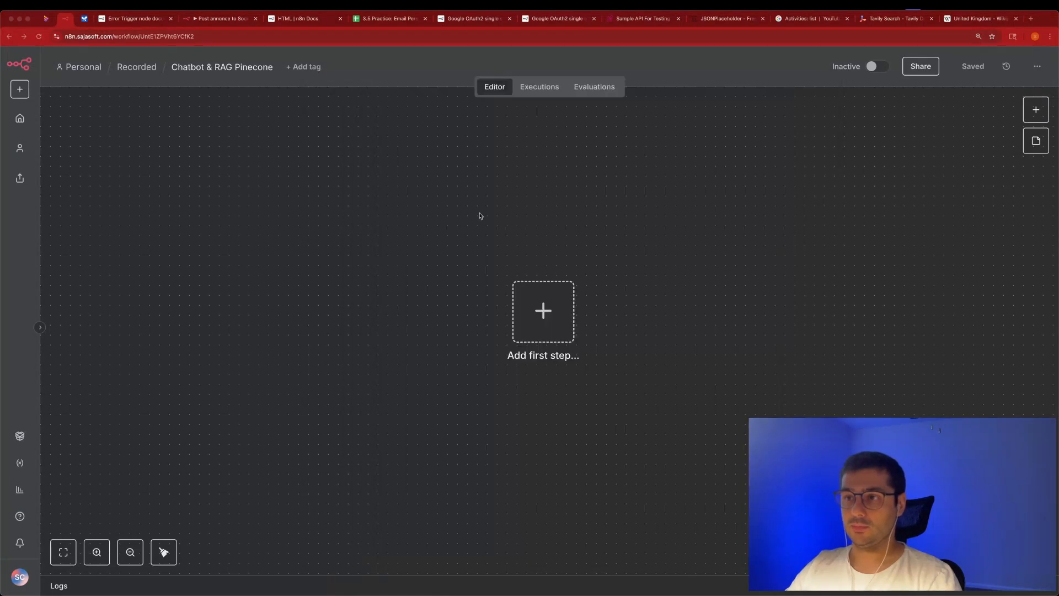
Search the first-step trigger list for 'google dr' and bring up the Google Drive trigger options.
click(1033, 112)
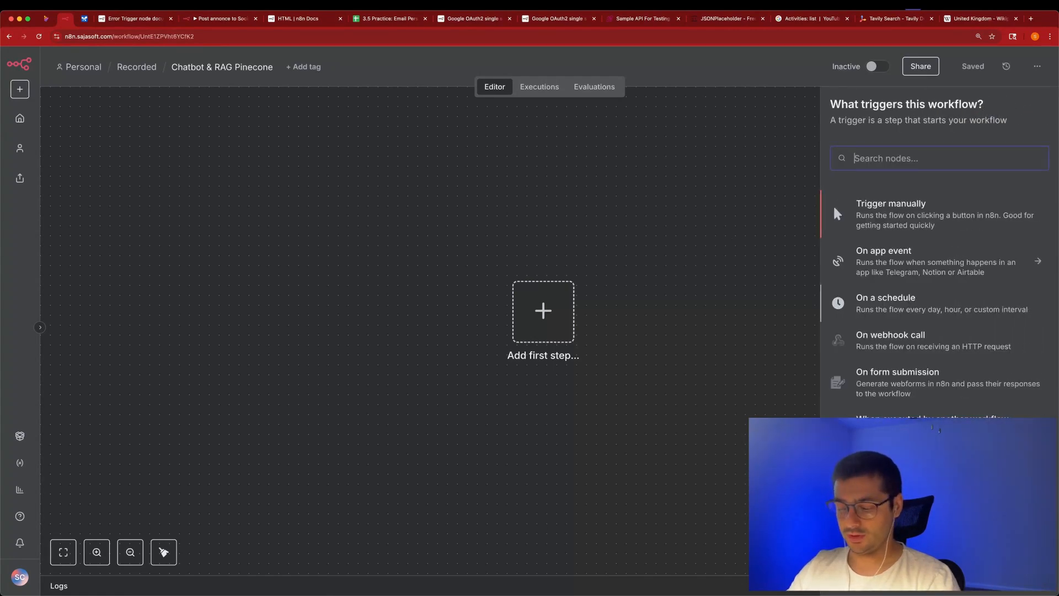
text(good)
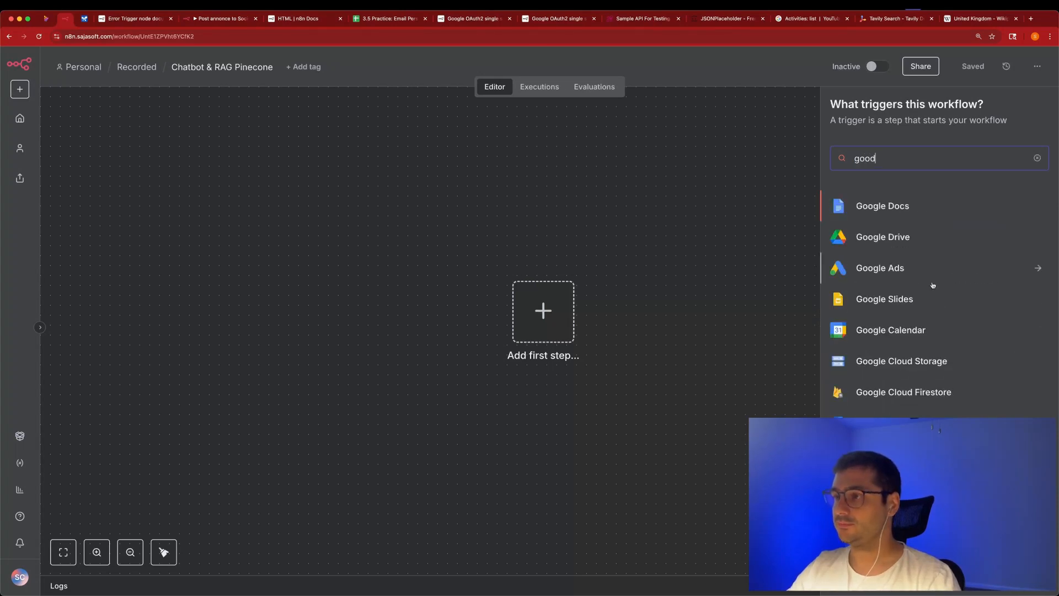
click(684, 284)
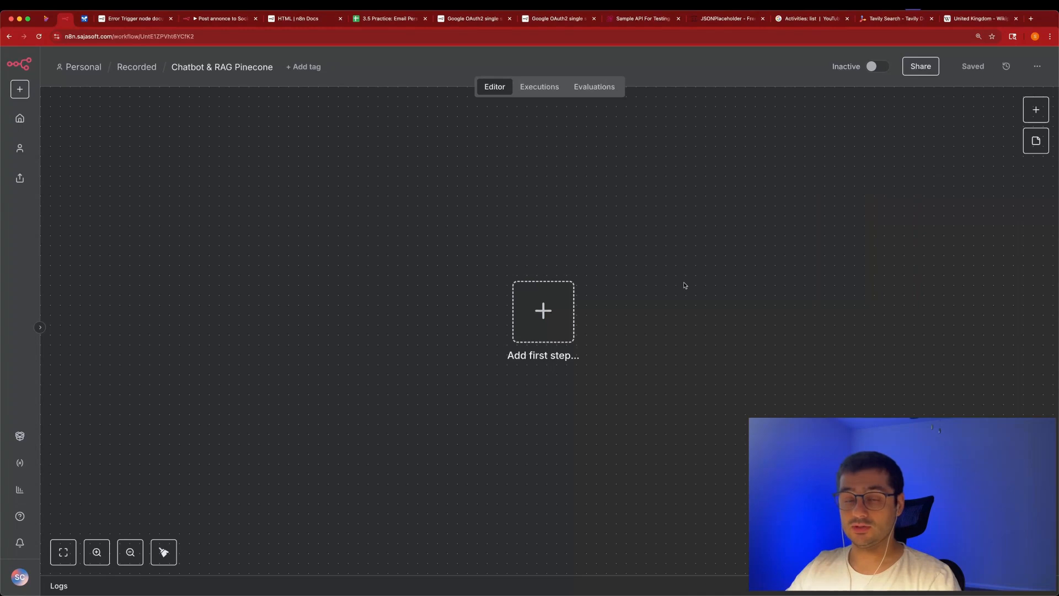
click(1033, 109)
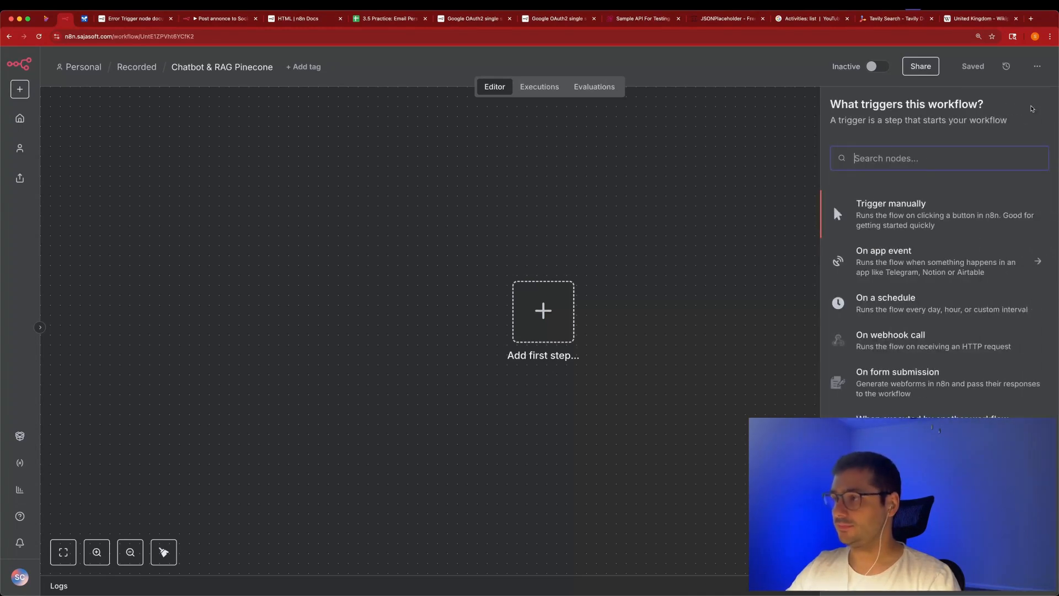
text(goodle)
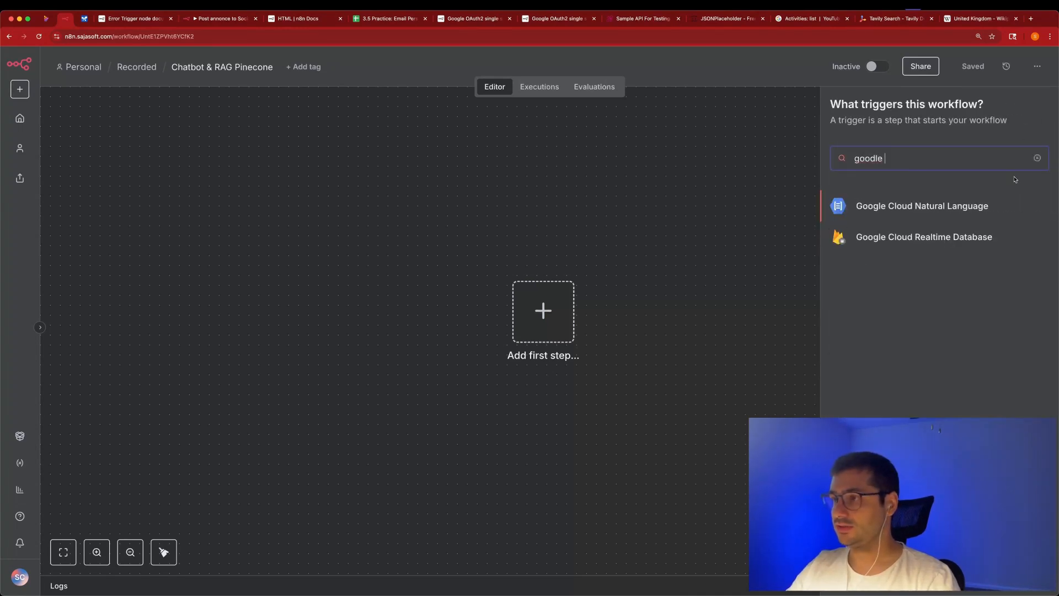
key(super+a)
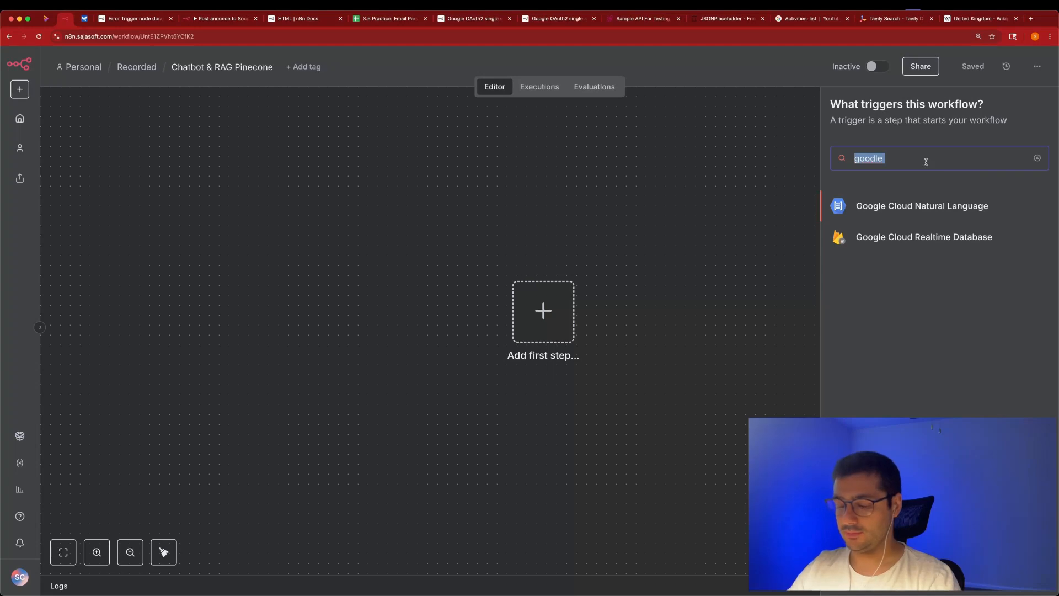
text(google dr)
key(Return)
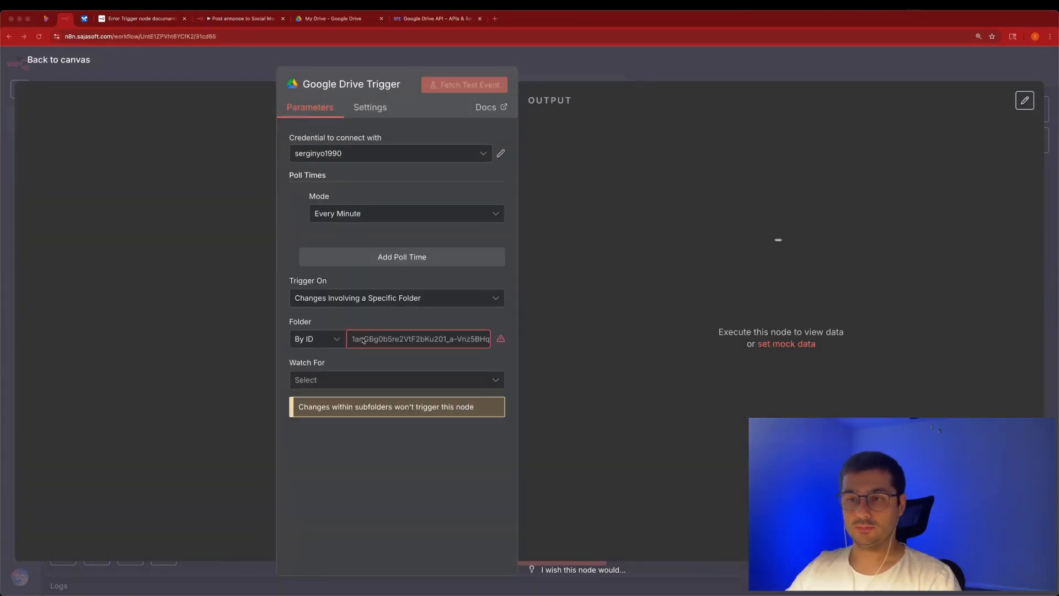
Set the trigger's Folder mode to From list, check the Drive credential, then go to the Google Drive API page.
click(325, 340)
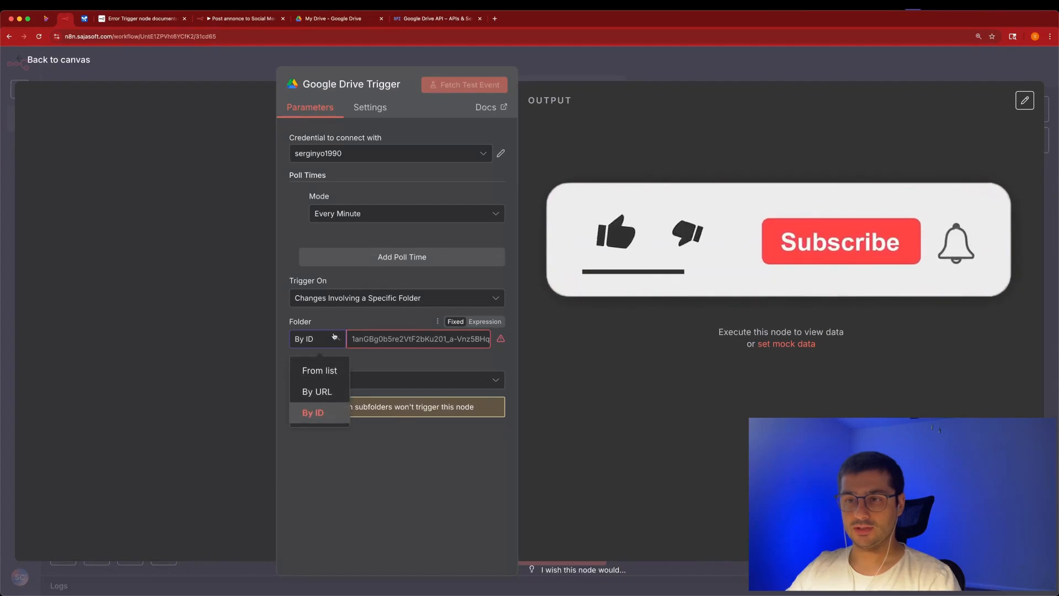
click(322, 369)
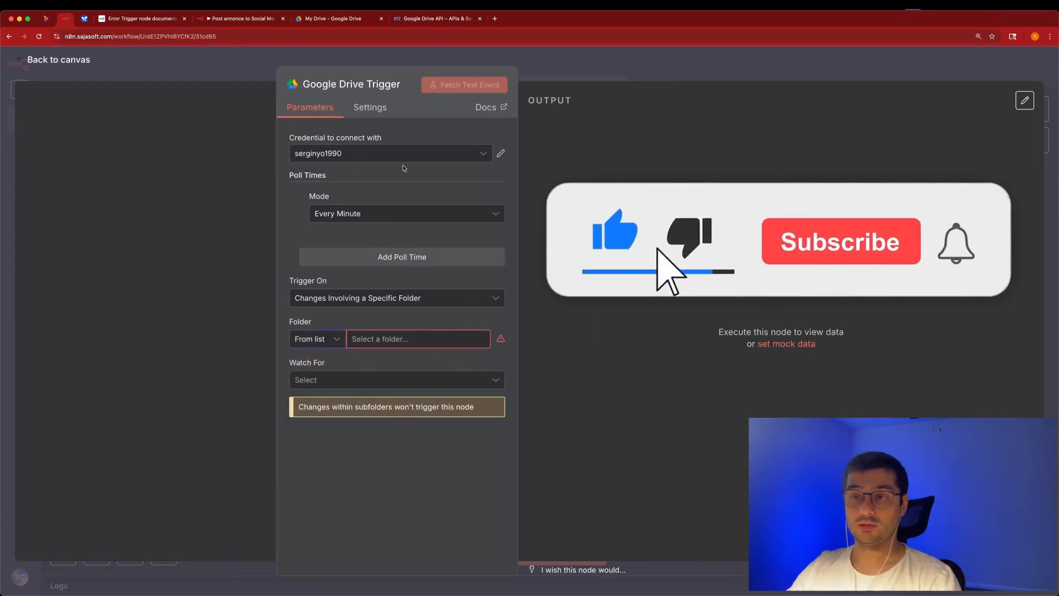
click(501, 153)
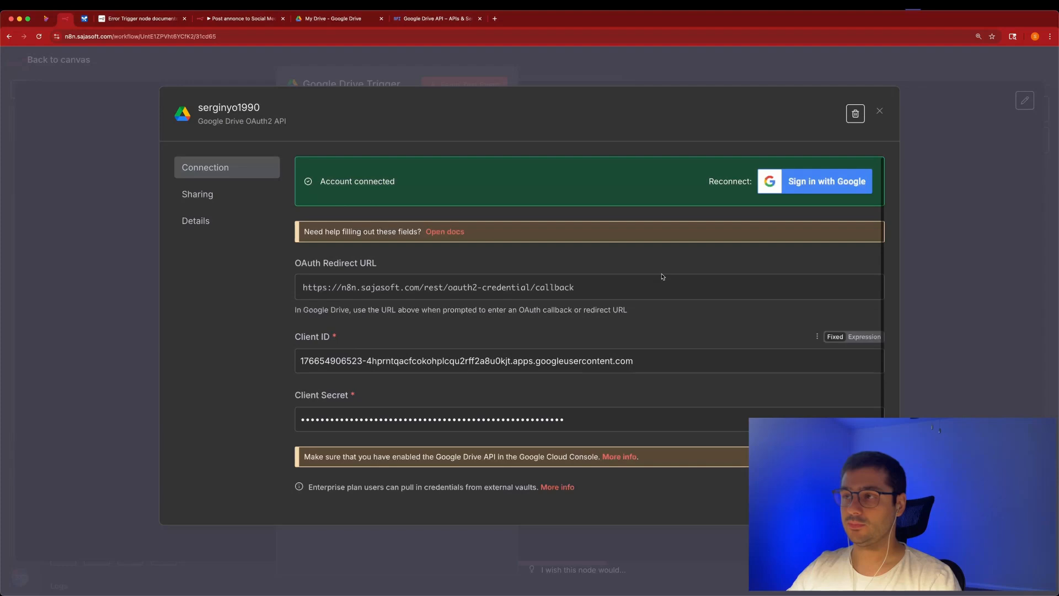
click(880, 112)
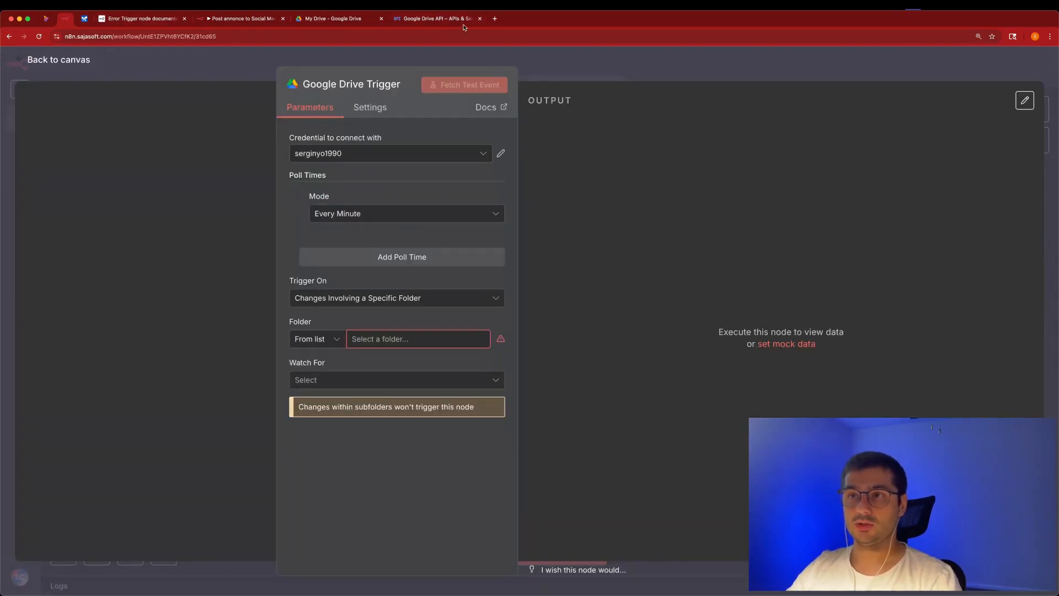
click(437, 18)
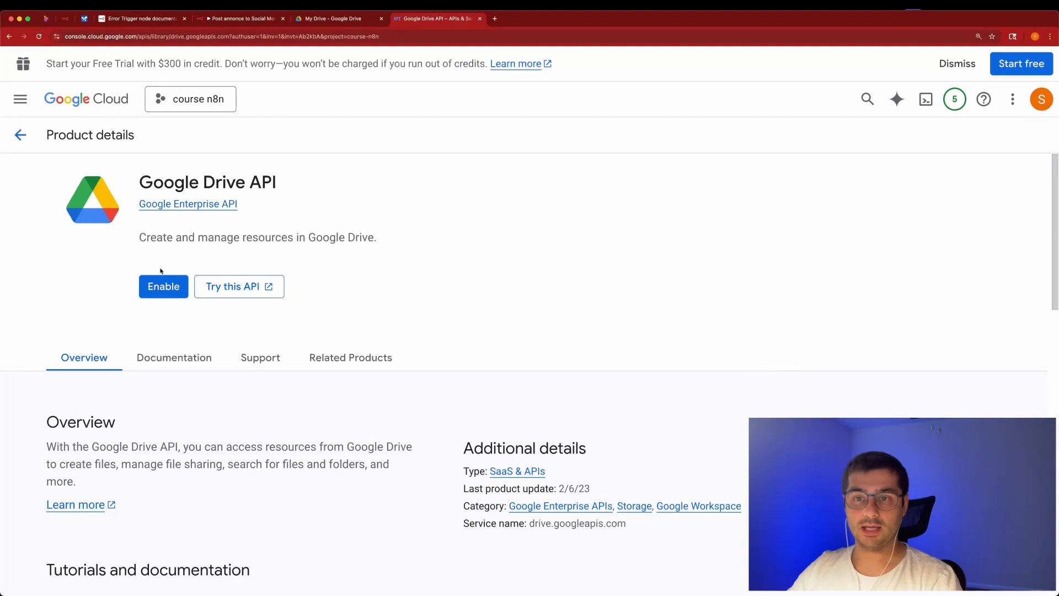
Enable the Google Drive API for the course n8n project.
click(162, 295)
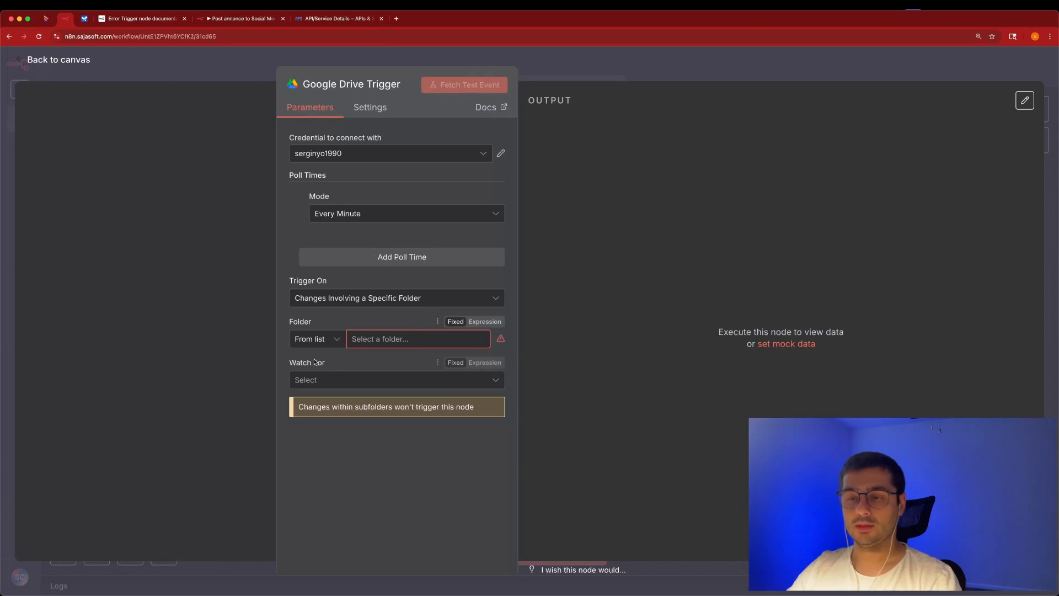
Watch the 'youtube demo' folder for File Created, then start a test run from the canvas.
click(407, 345)
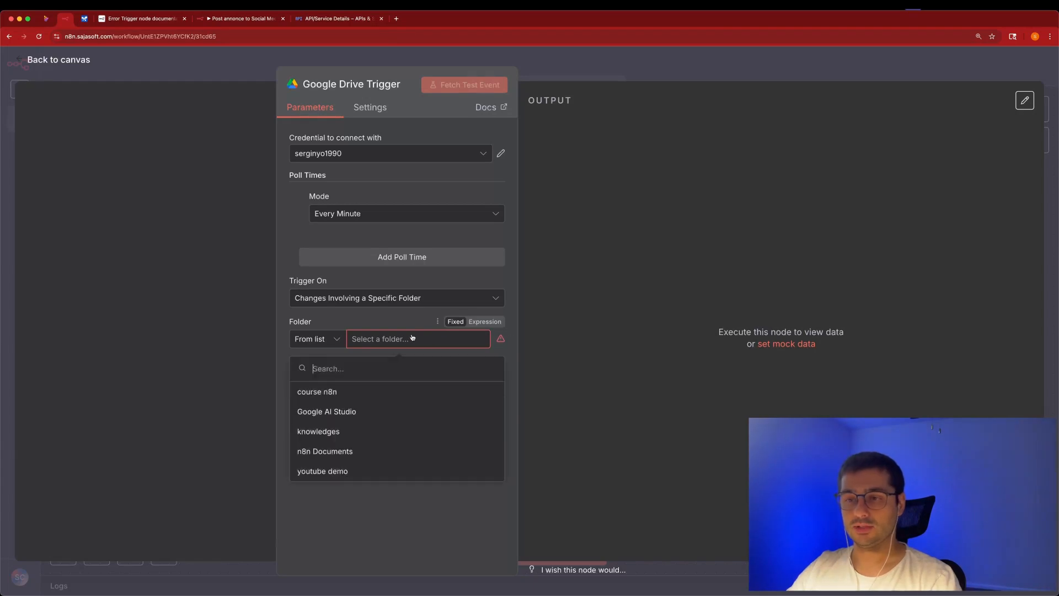
click(348, 471)
click(461, 381)
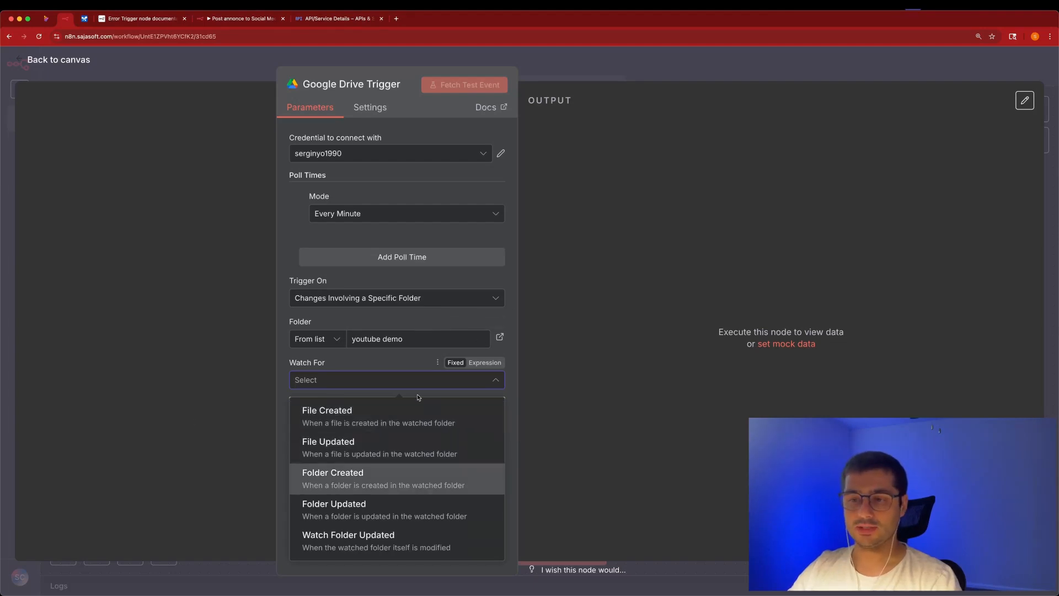
click(394, 422)
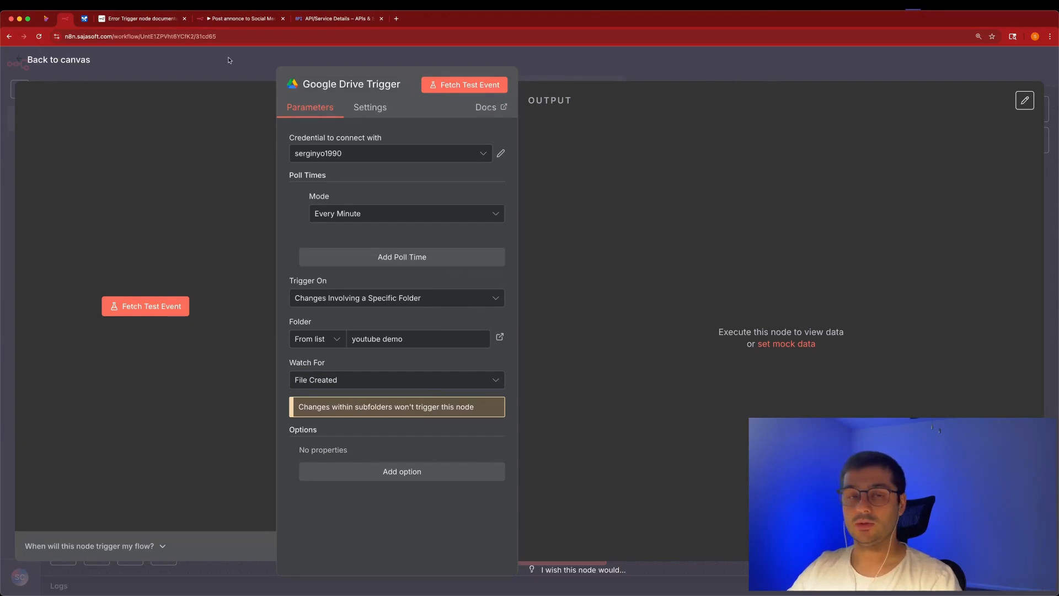
click(596, 66)
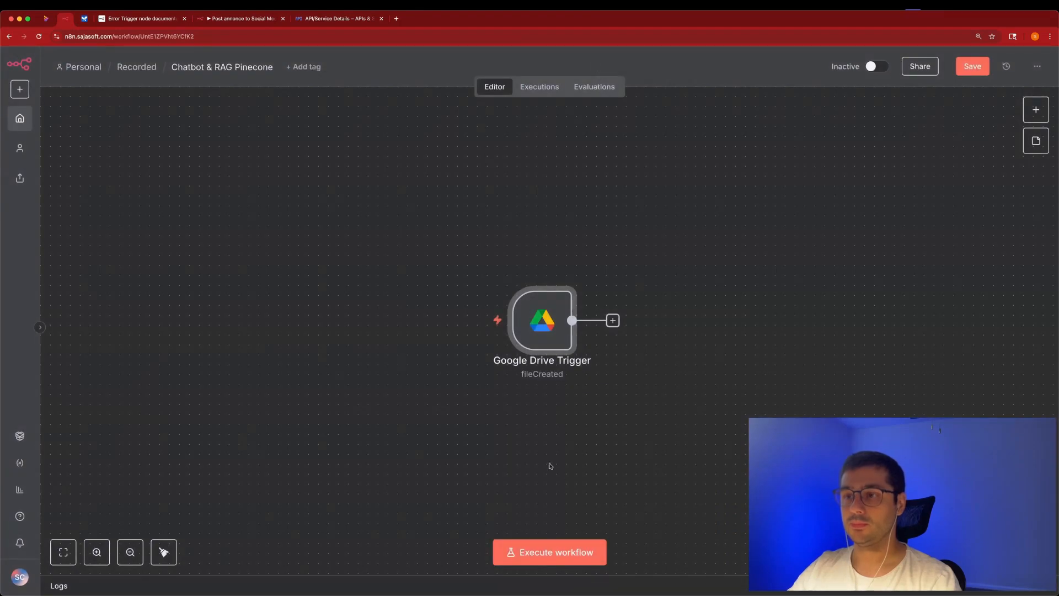
click(546, 551)
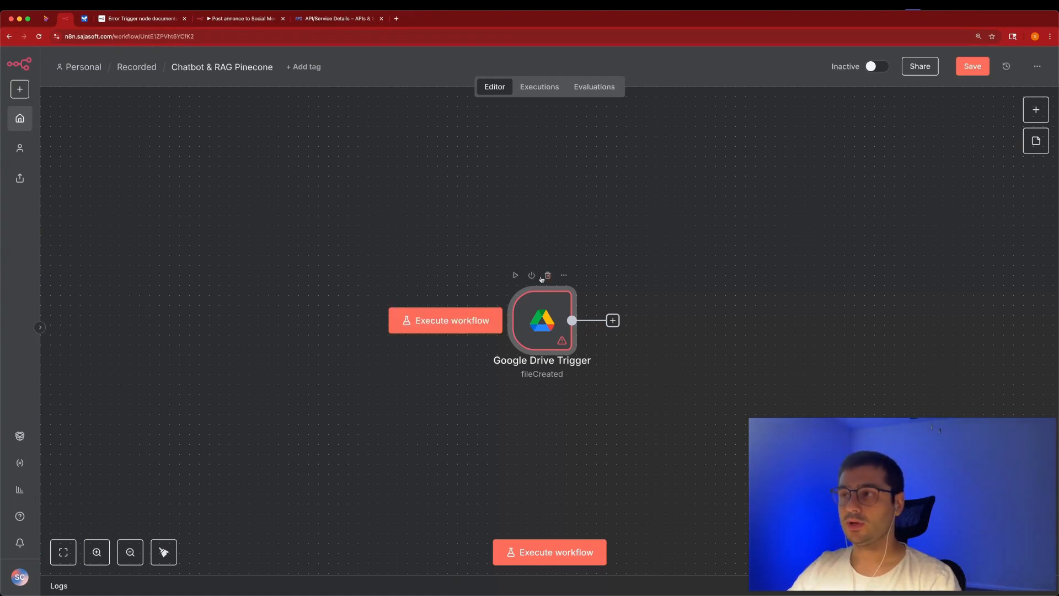
Save the workflow and upload company_faq_policy.md into the youtube demo Drive folder.
click(973, 74)
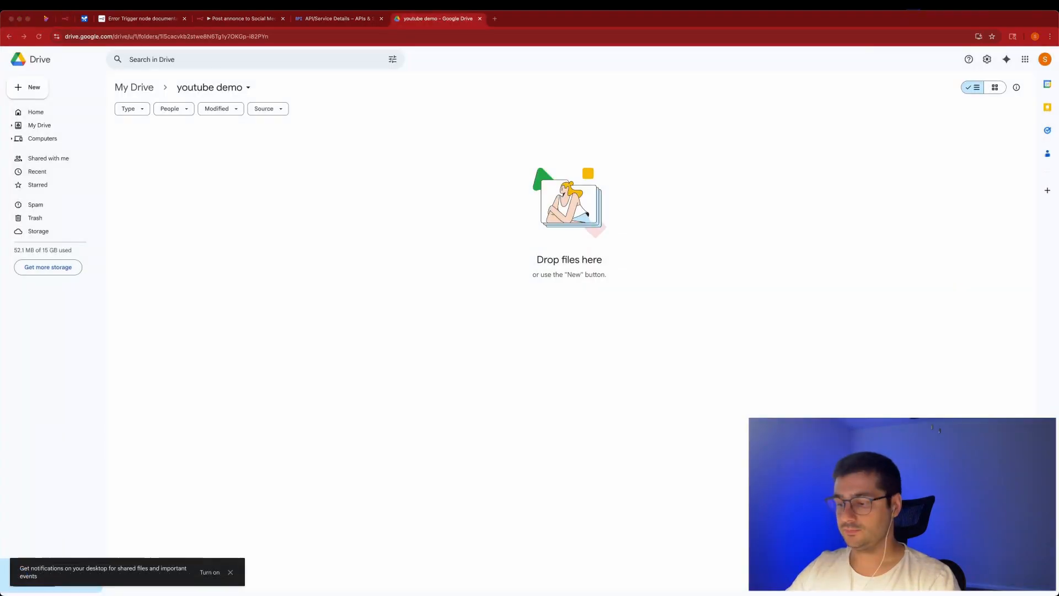
click(31, 89)
click(65, 112)
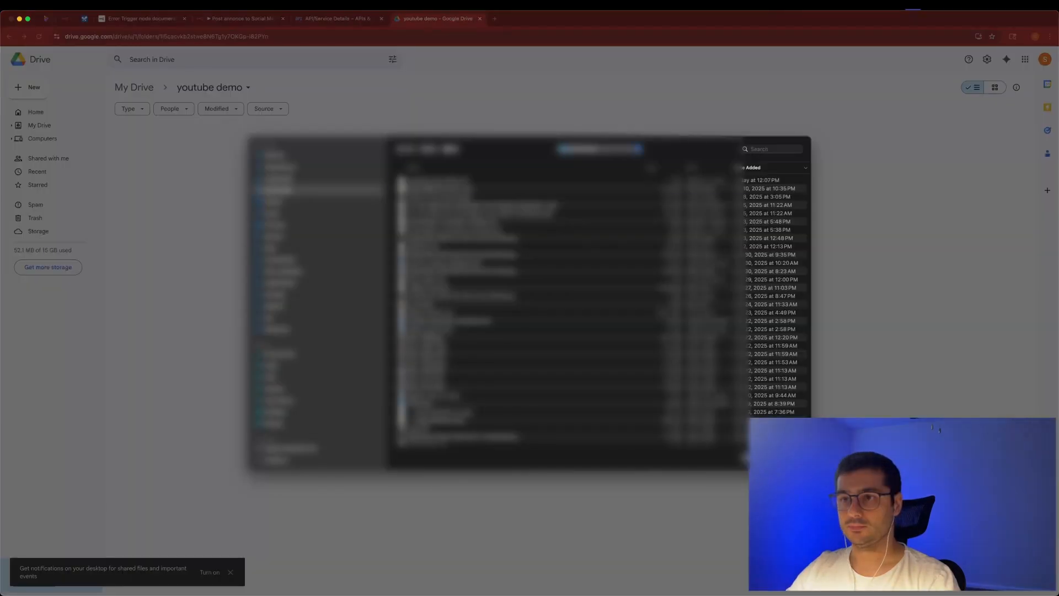
double_click(427, 181)
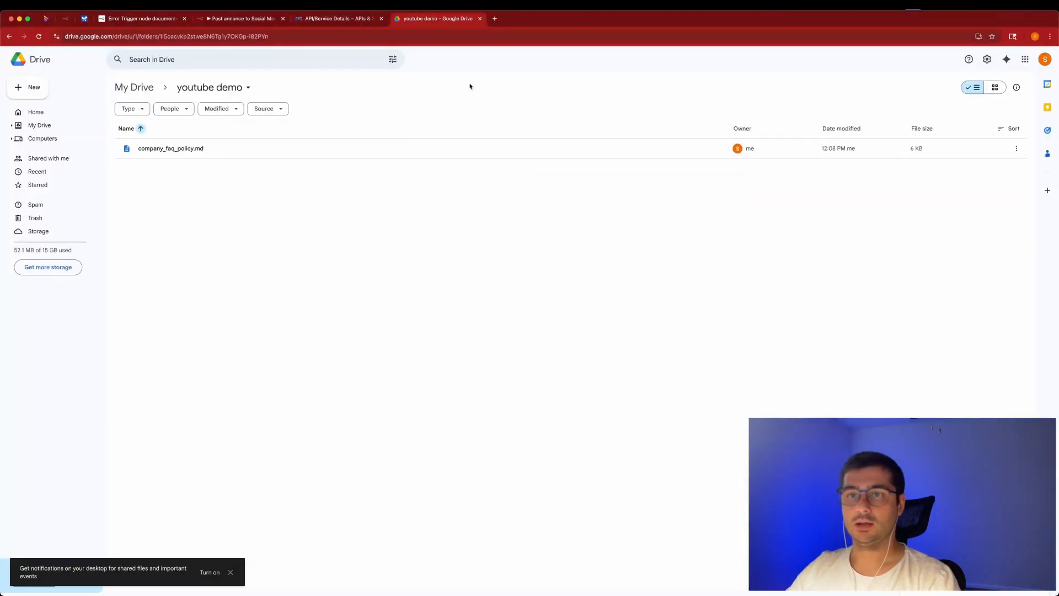
click(66, 19)
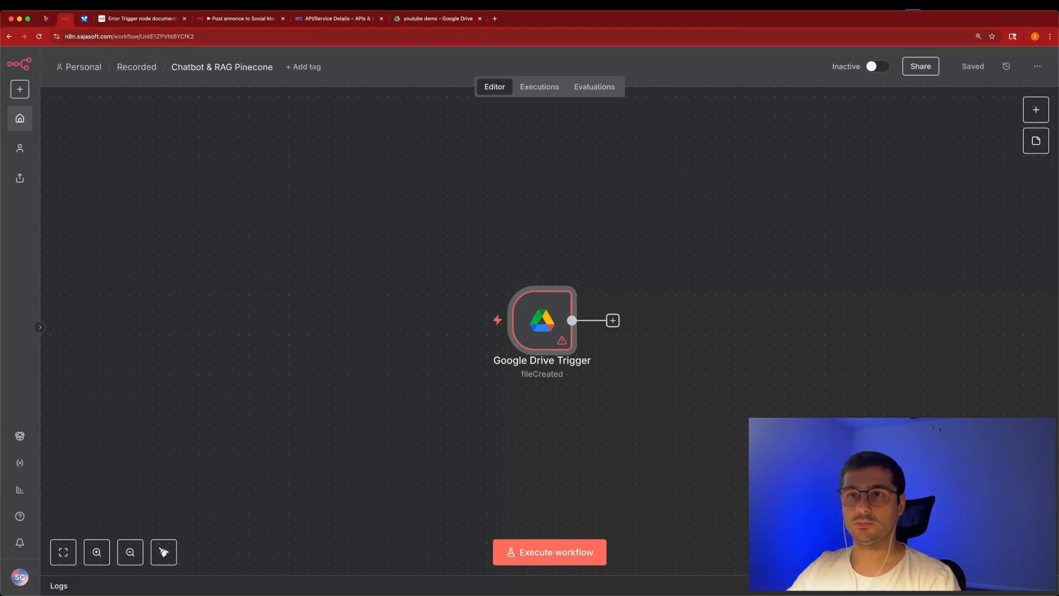
Rerun the workflow to catch the uploaded file and open the trigger's output.
click(283, 19)
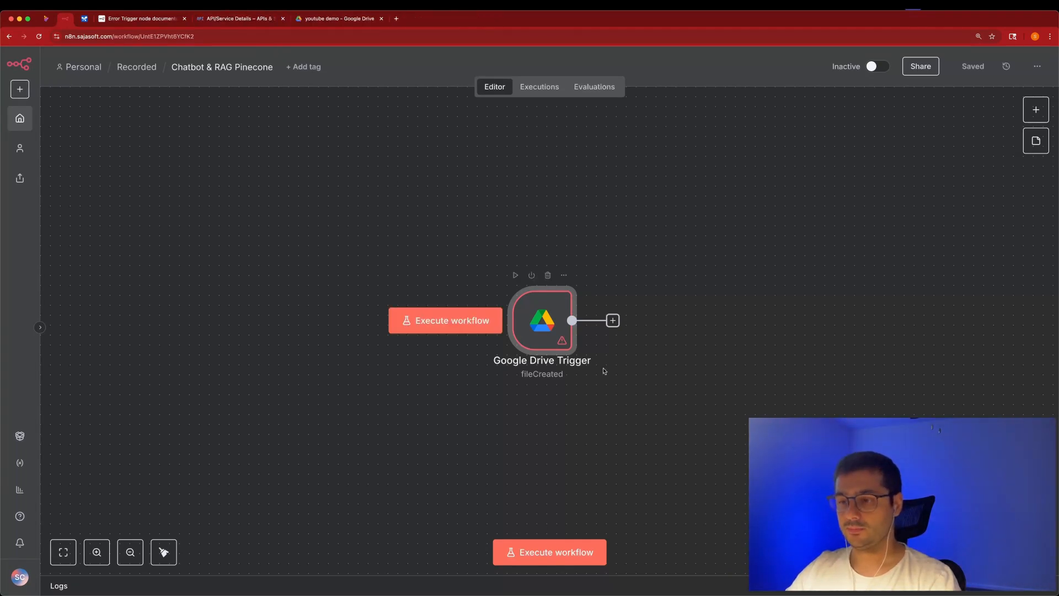
click(555, 551)
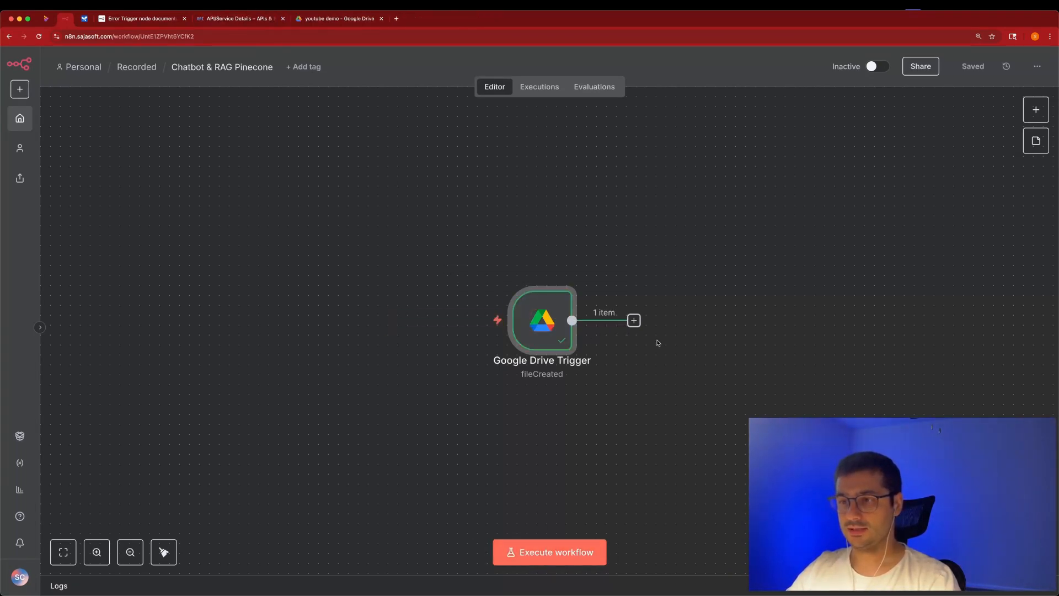
double_click(553, 317)
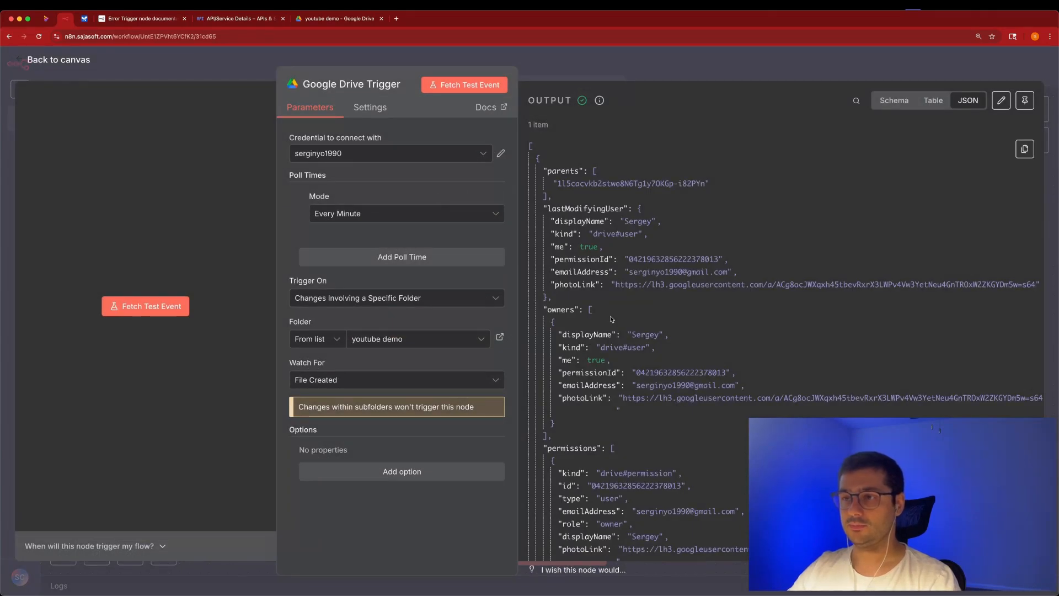
Inspect the output JSON for company_faq_policy.md's file id, then return to the canvas.
scroll(611, 316, down, 5)
scroll(610, 316, down, 20)
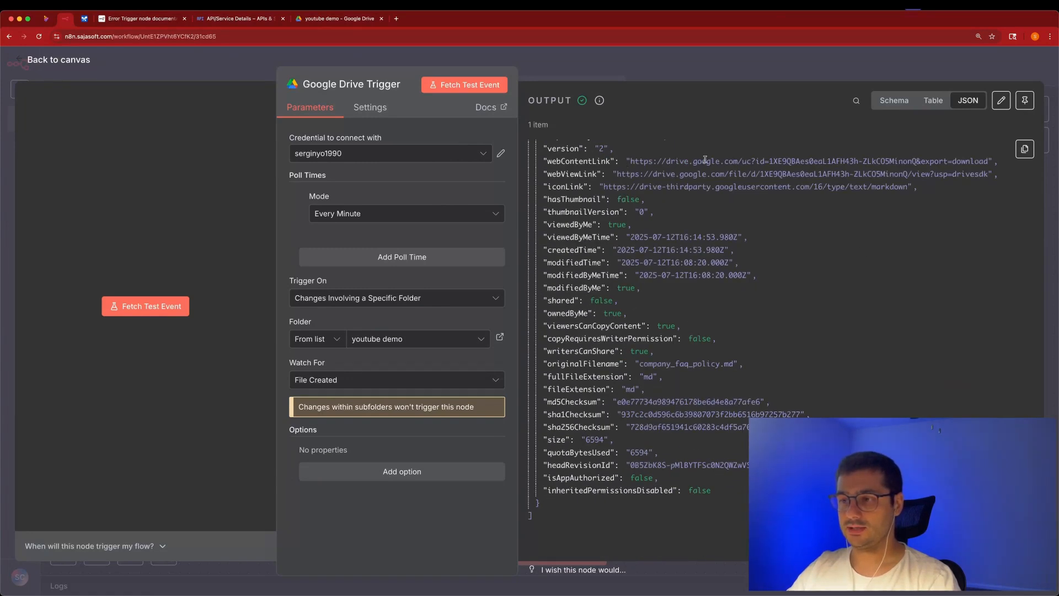
scroll(705, 160, up, 1)
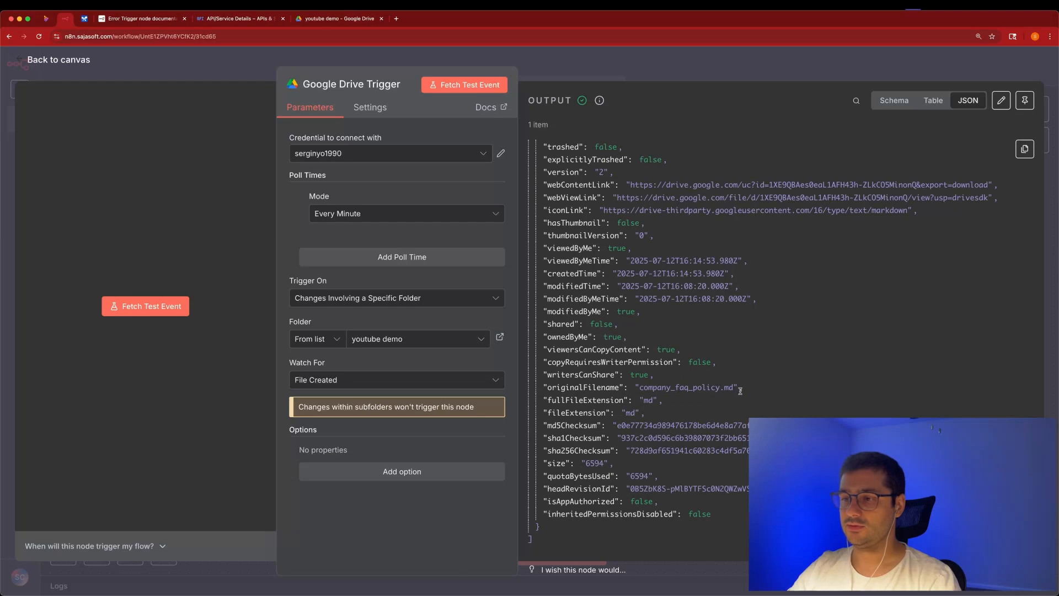
scroll(777, 303, up, 4)
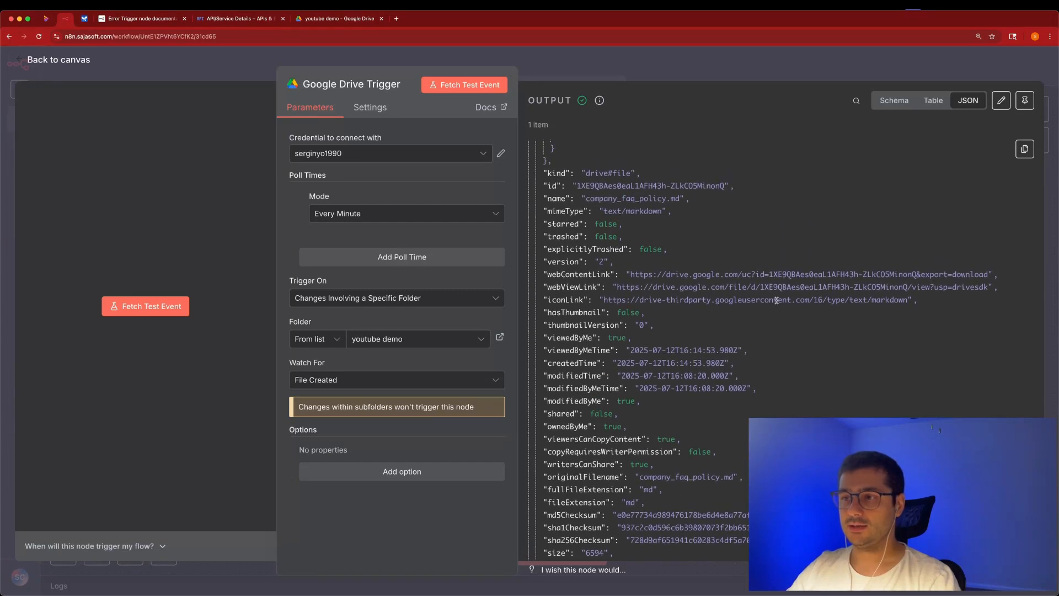
scroll(776, 300, up, 1)
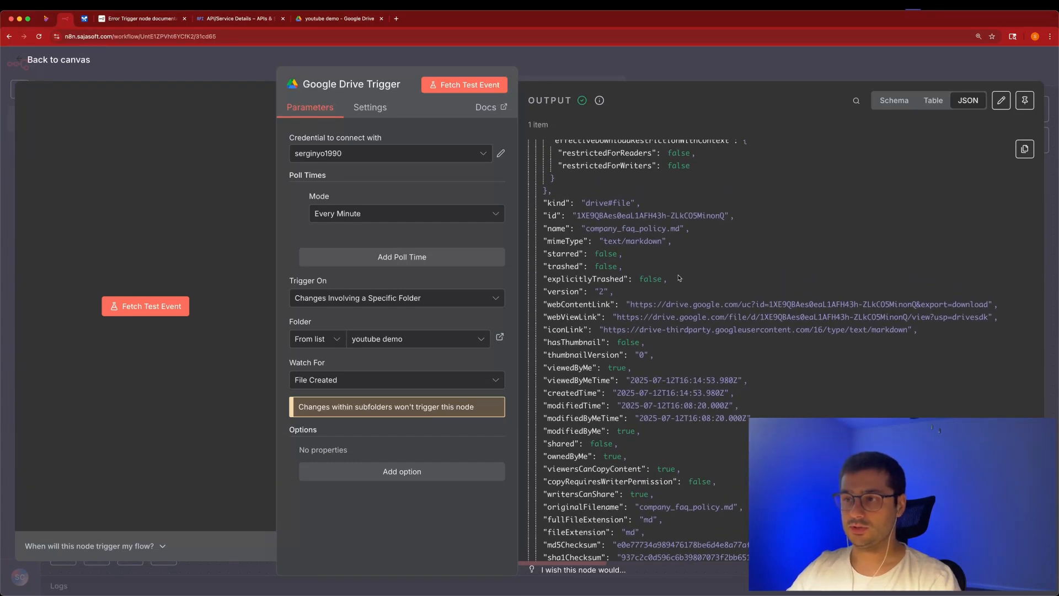
scroll(675, 277, up, 1)
click(582, 243)
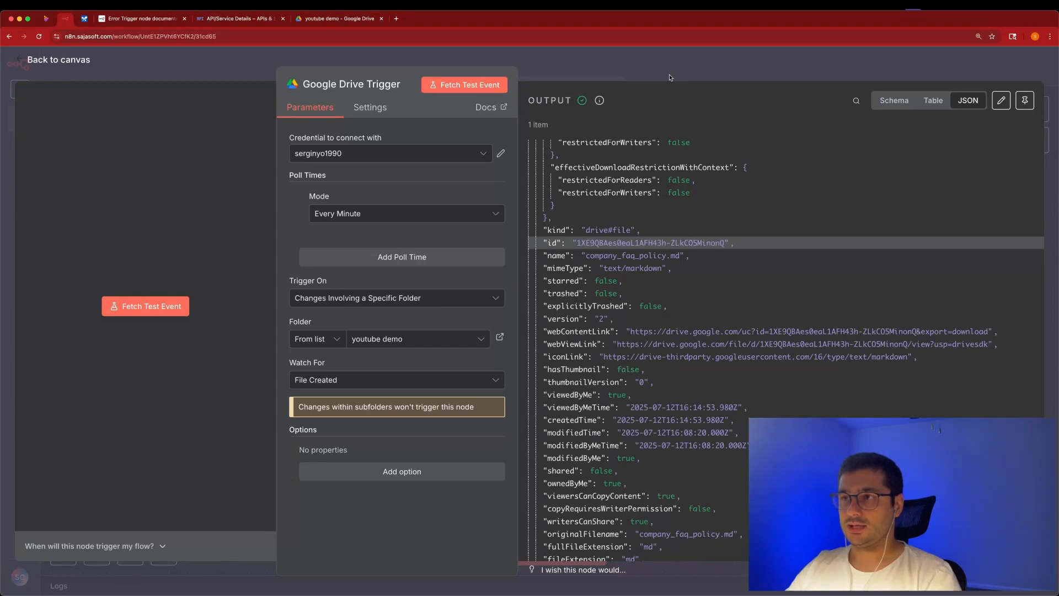
click(670, 78)
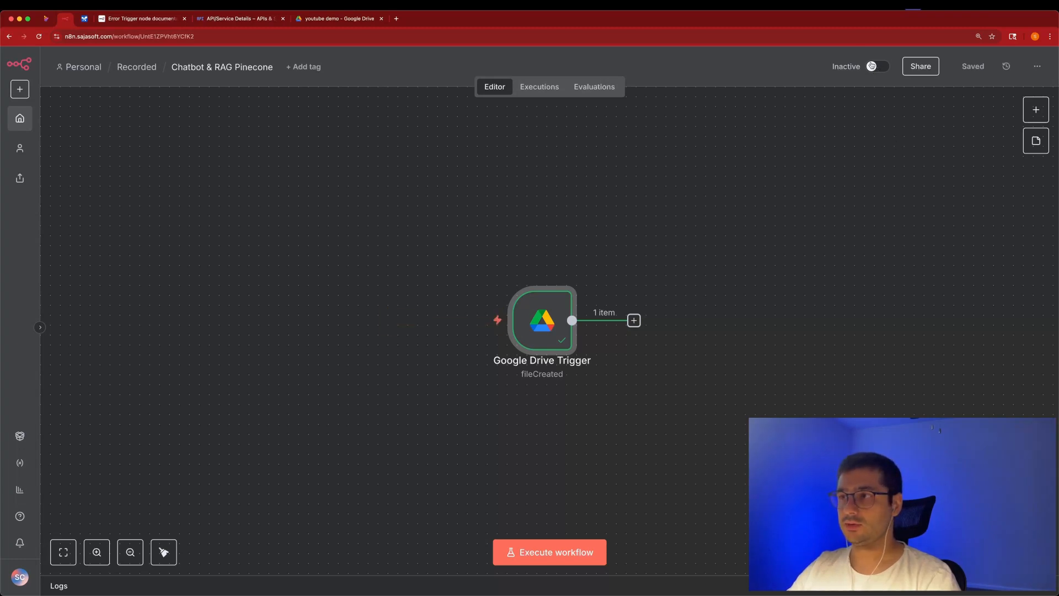
mouse_move(442, 340)
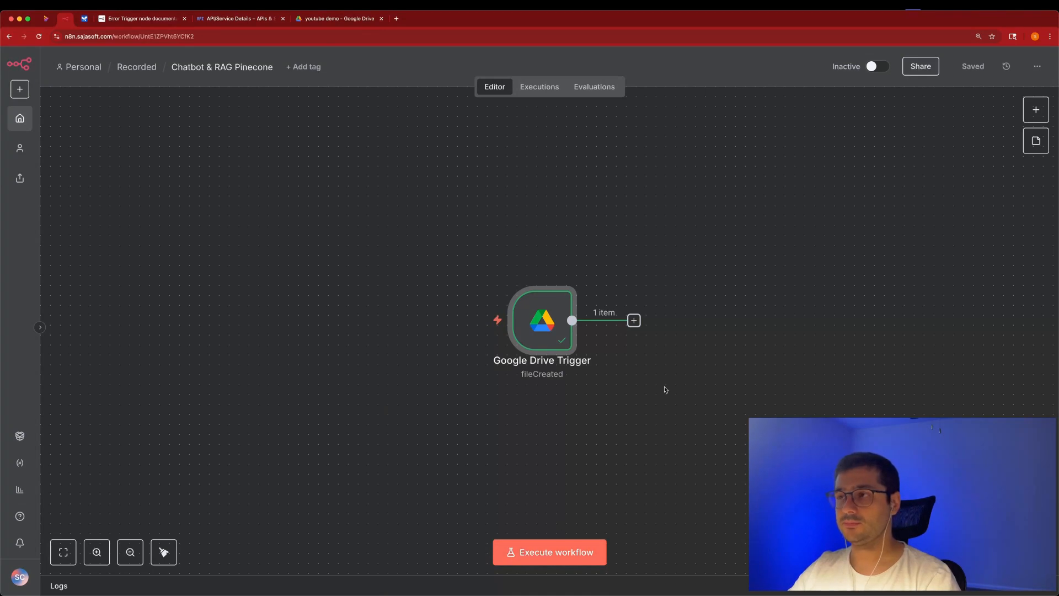
click(877, 66)
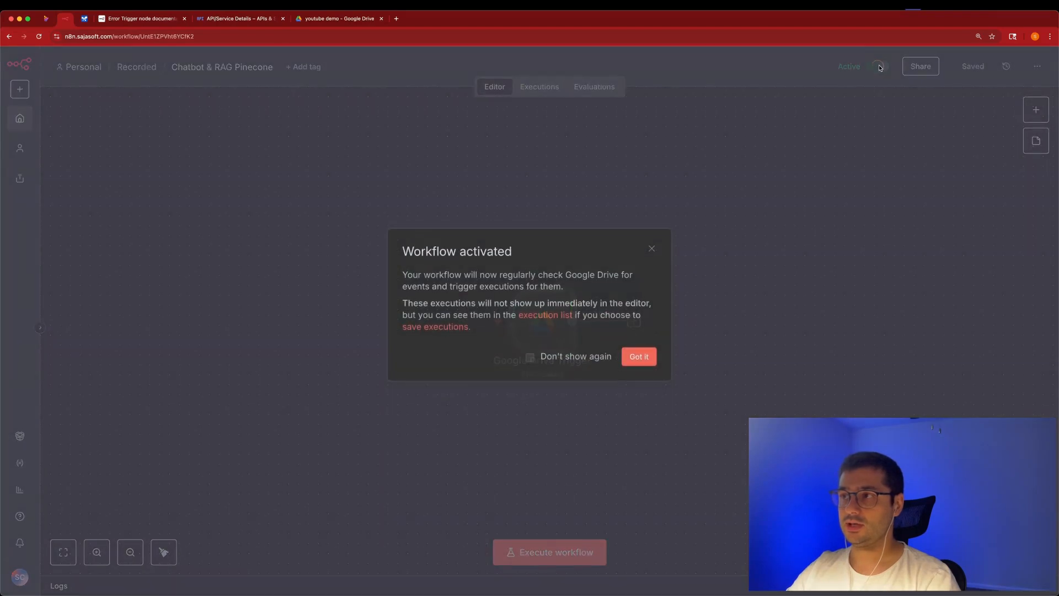
click(639, 357)
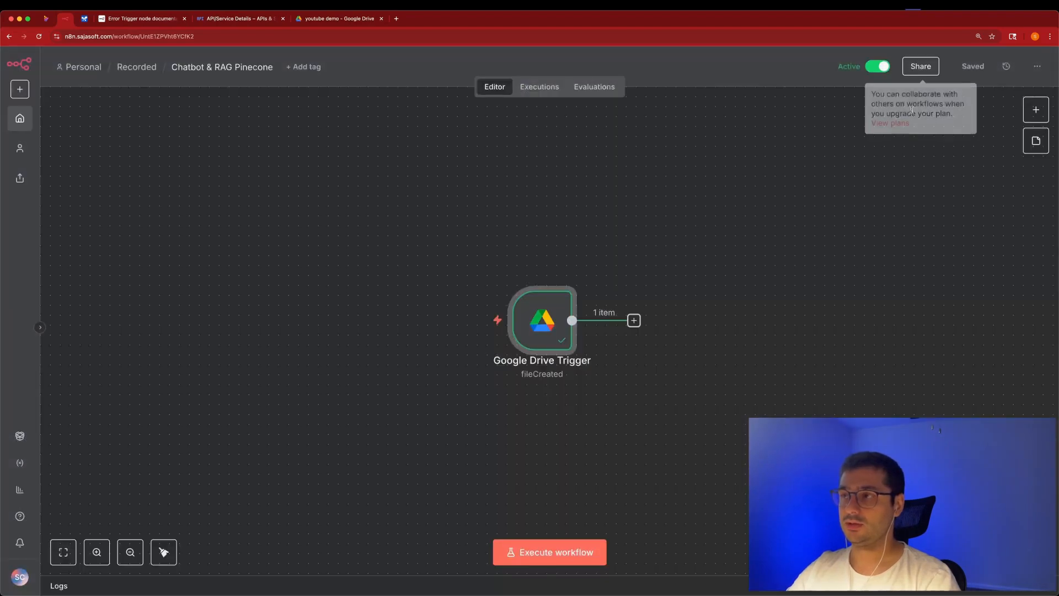
click(879, 67)
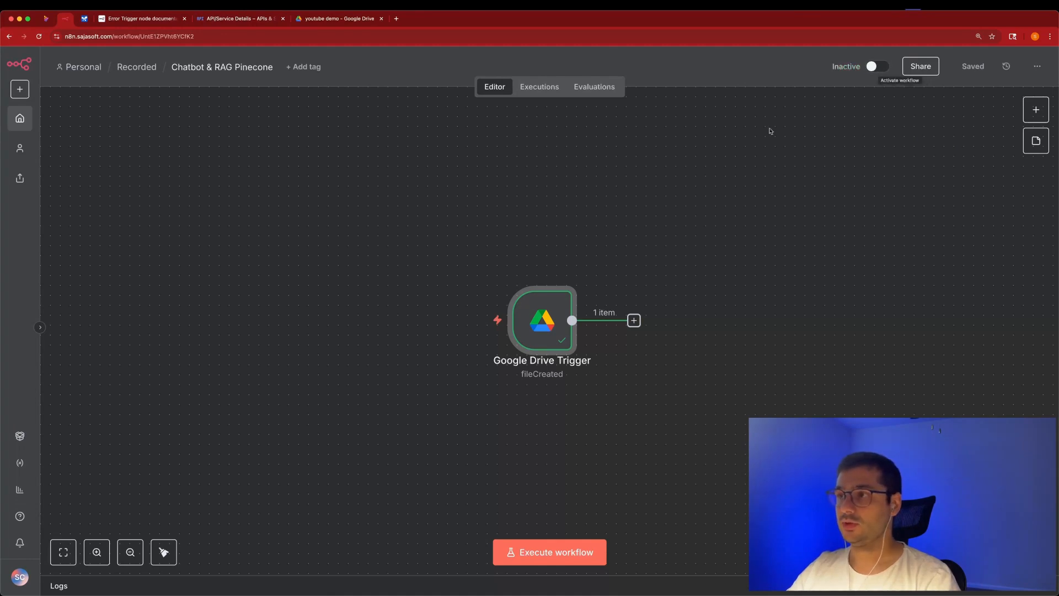
scroll(831, 210, right, 5)
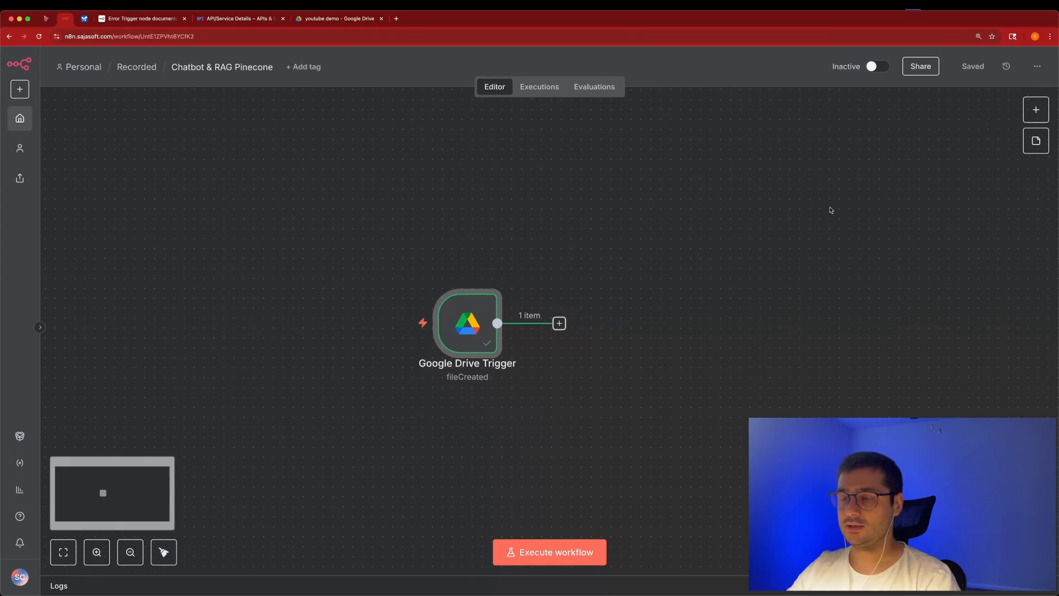
Review the Google Drive Trigger, then add a Google Drive node after it to list its 17 actions.
double_click(427, 339)
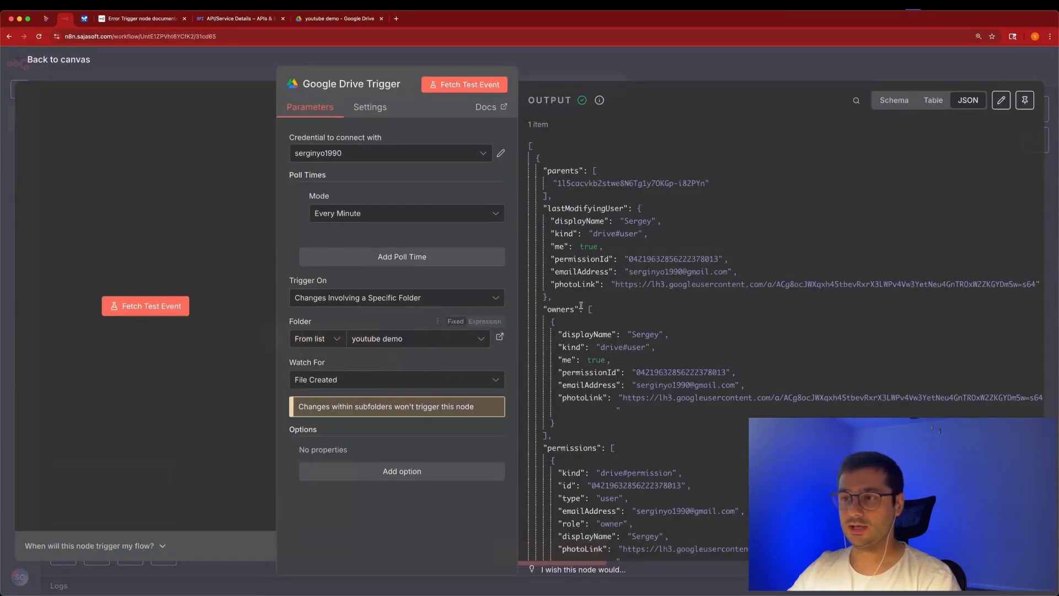
scroll(758, 268, down, 15)
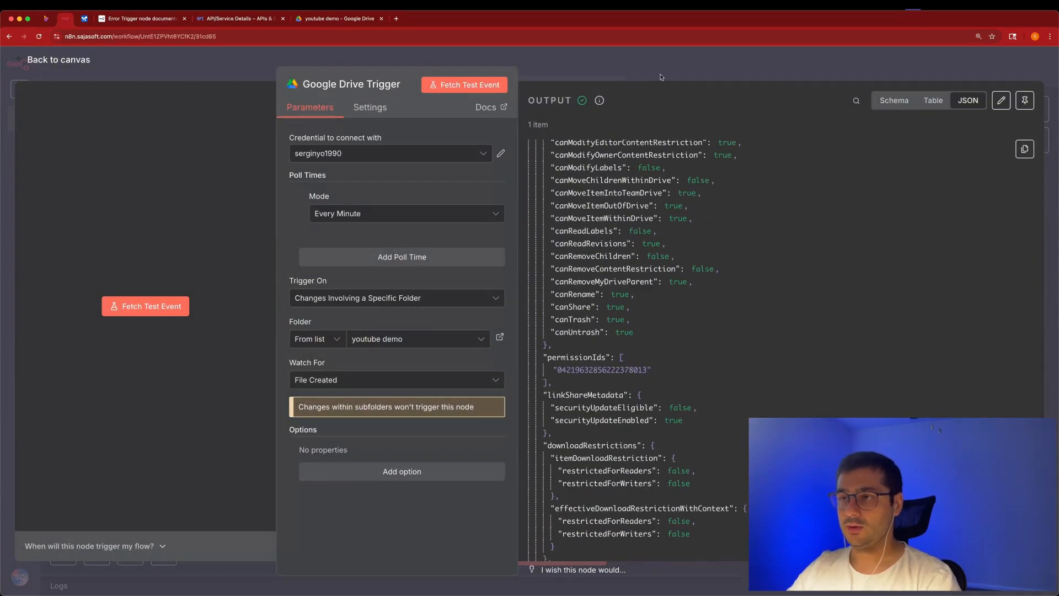
click(599, 61)
click(507, 334)
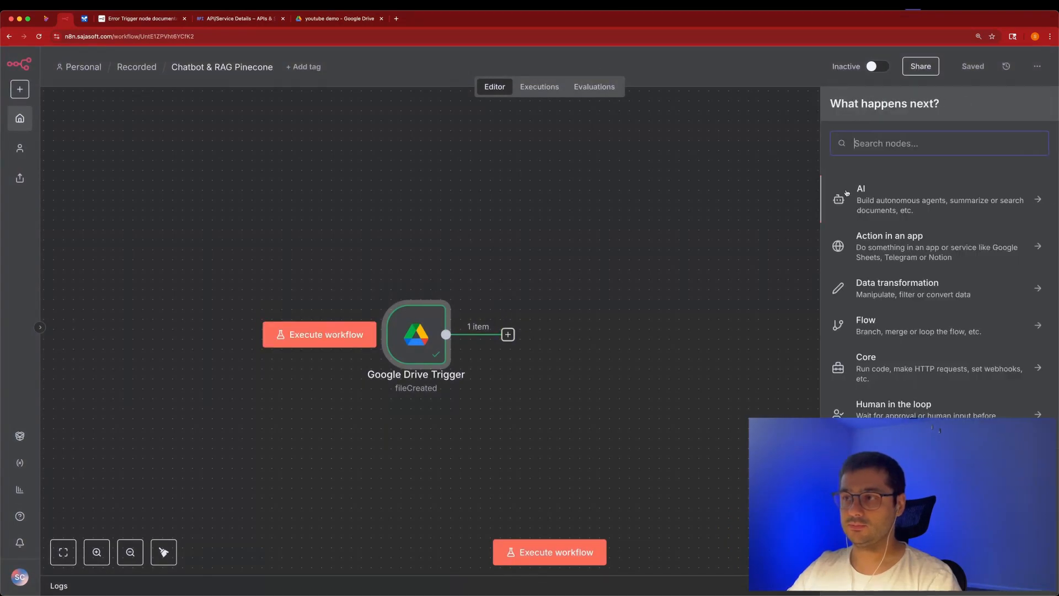
text(e)
click(858, 226)
scroll(881, 369, down, 3)
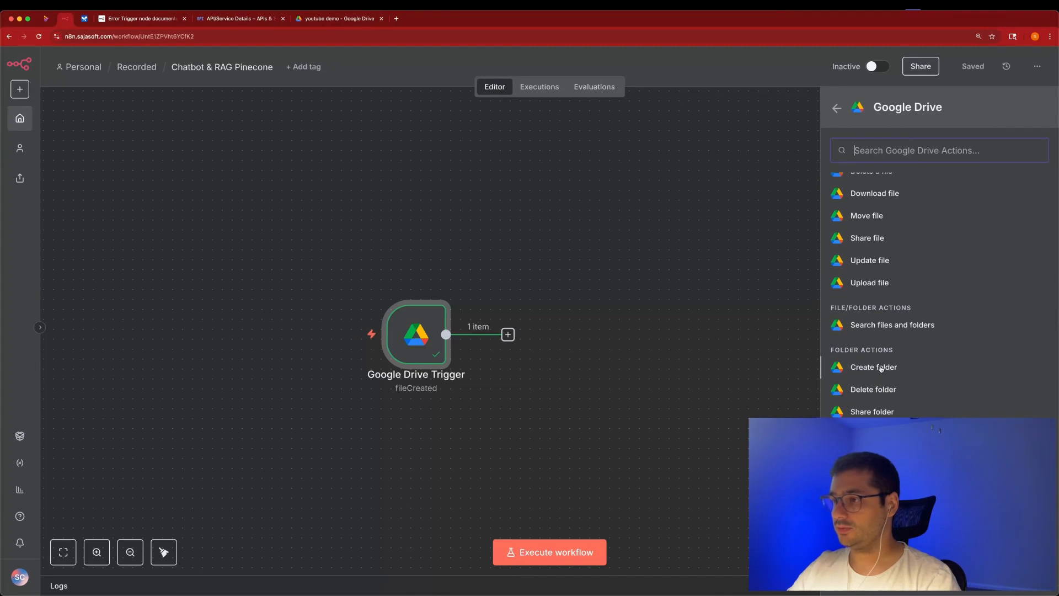
scroll(881, 368, up, 3)
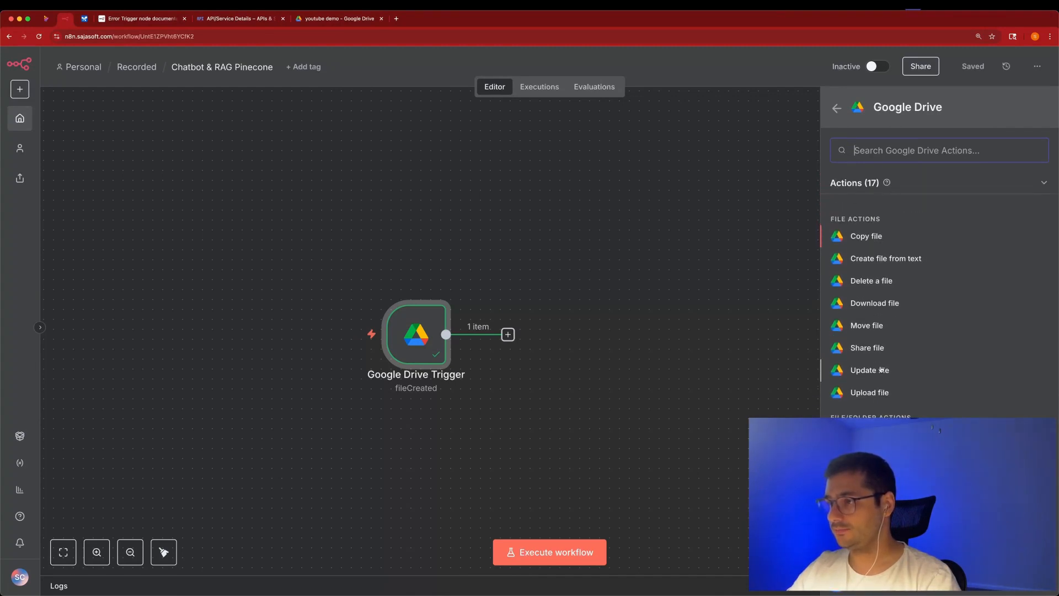
Add a Download file node fetching the file By ID from {{ $json.id }} and test it.
click(890, 302)
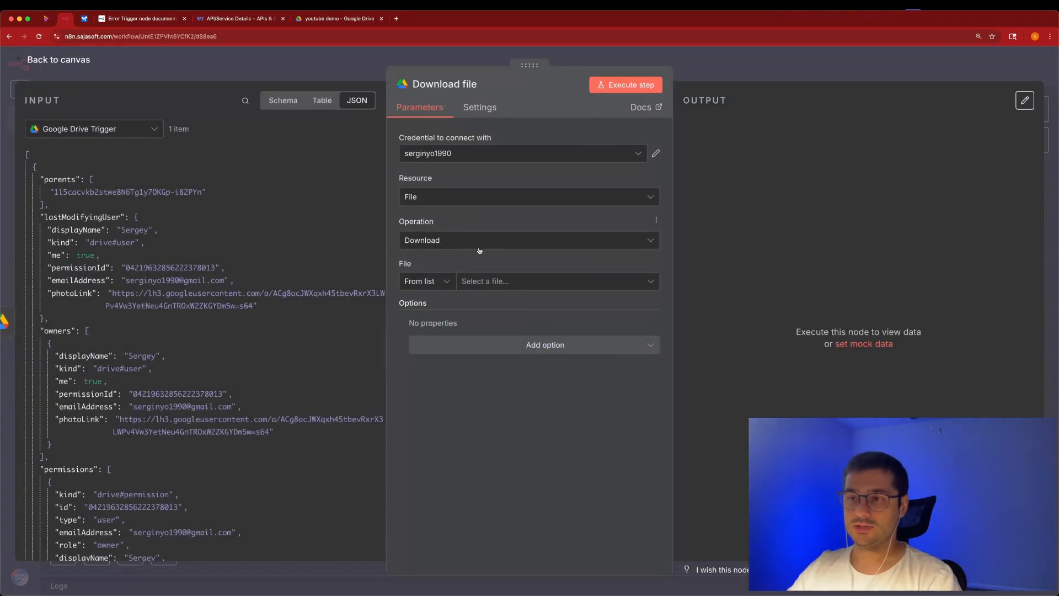
click(445, 281)
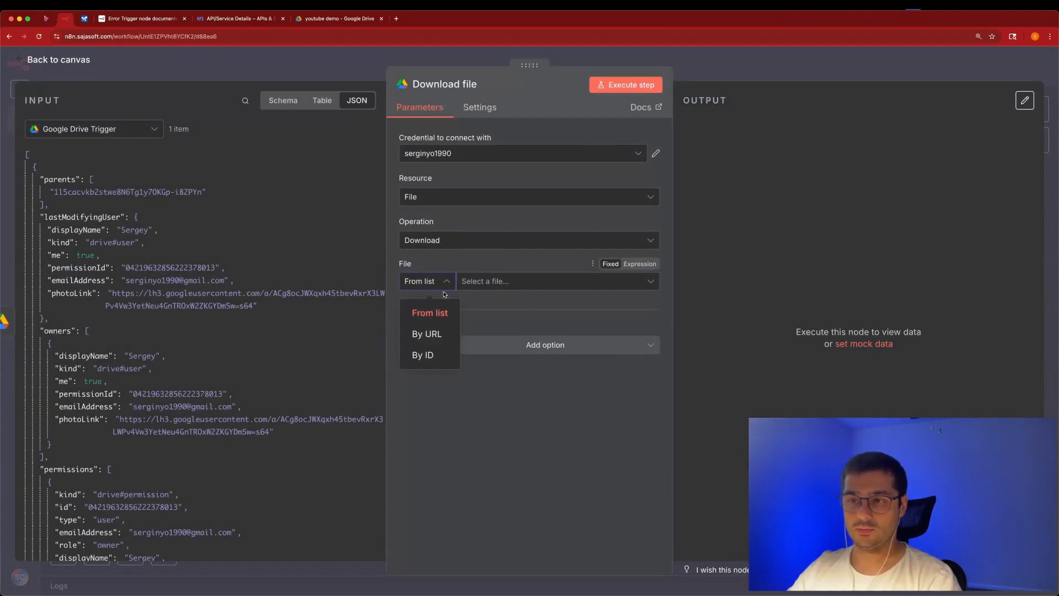
click(422, 355)
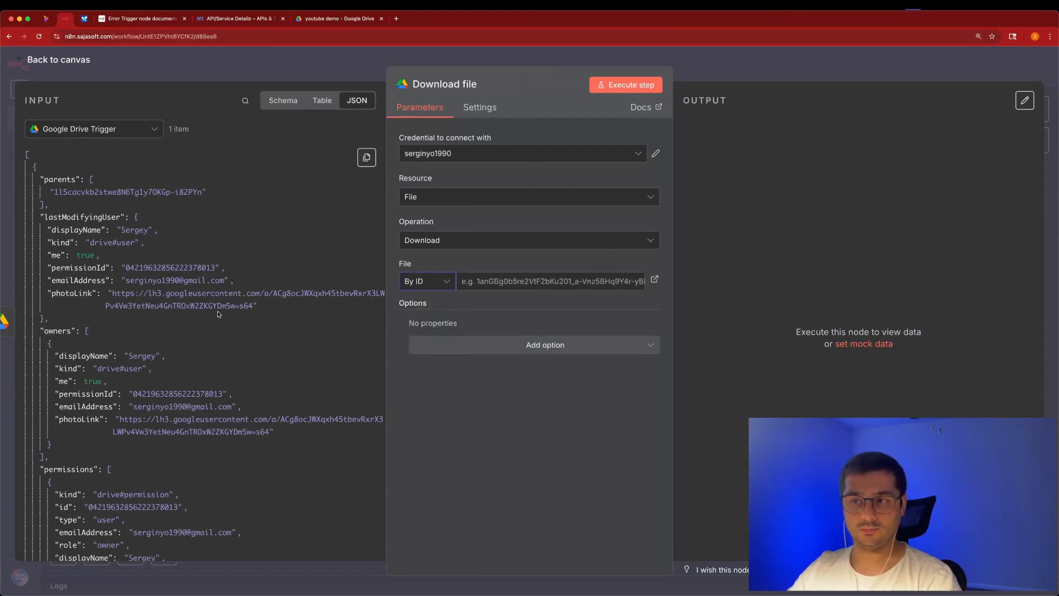
scroll(195, 351, down, 15)
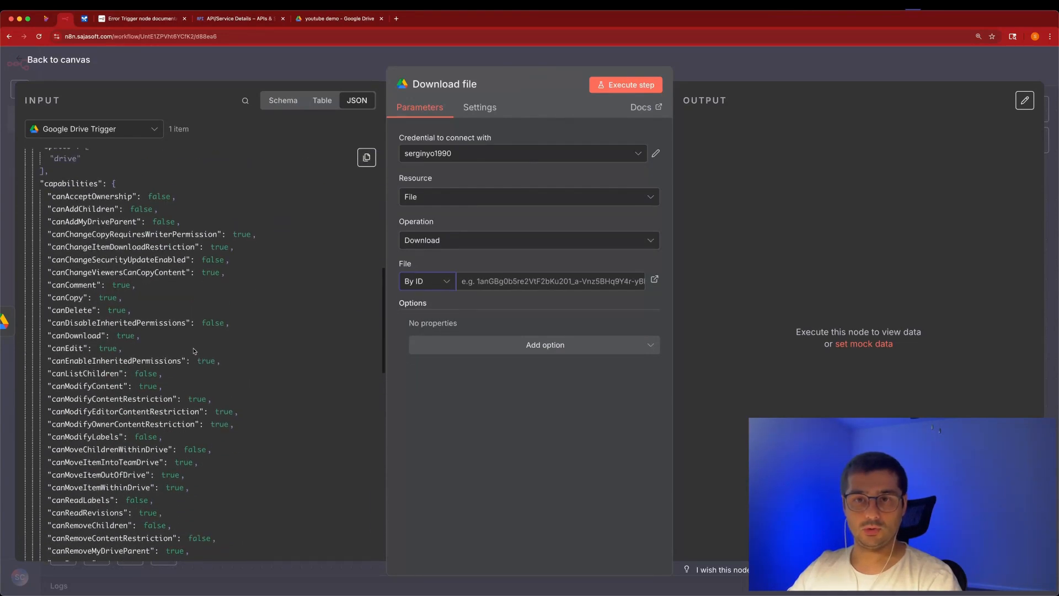
scroll(194, 351, down, 5)
drag(49, 282, 517, 282)
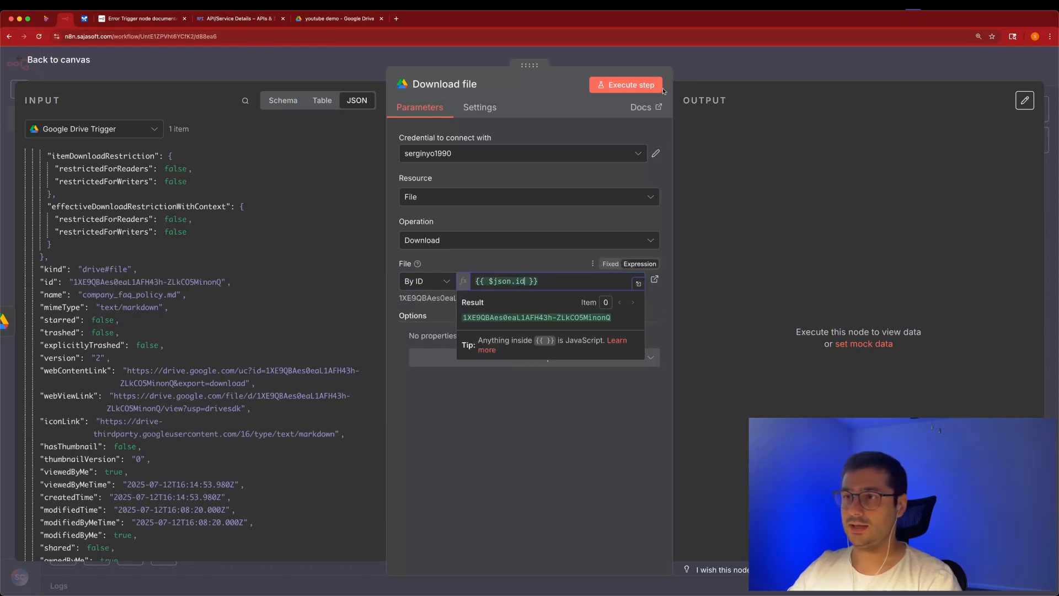
click(626, 86)
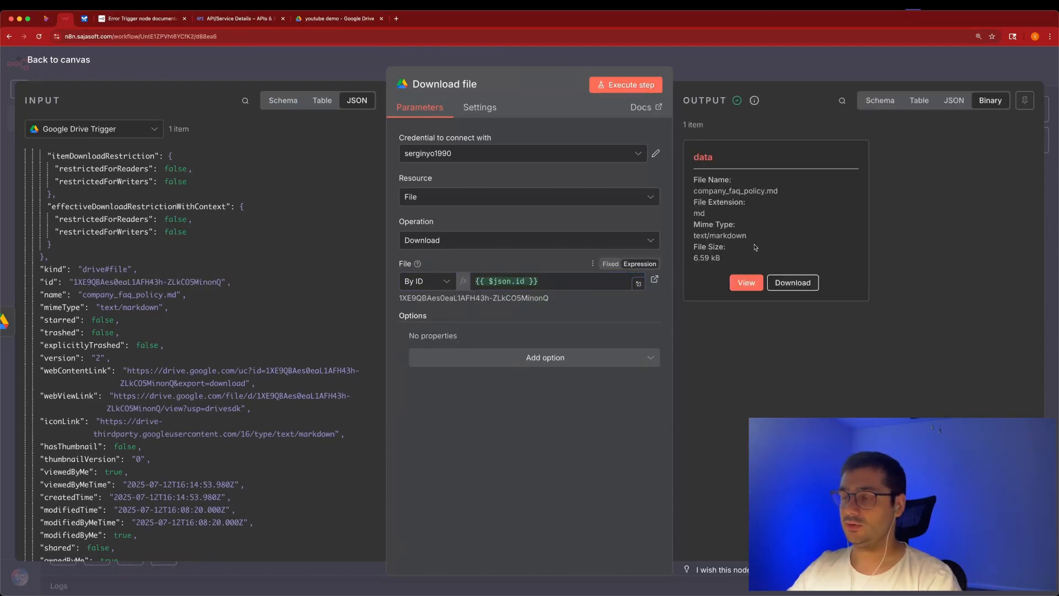
click(738, 70)
scroll(455, 349, right, 3)
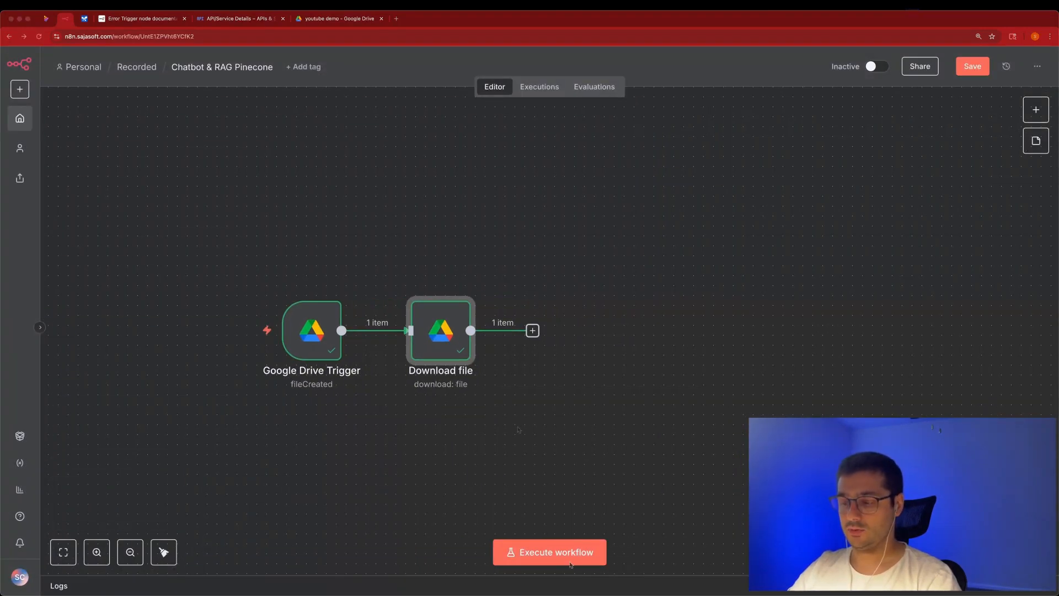
double_click(456, 349)
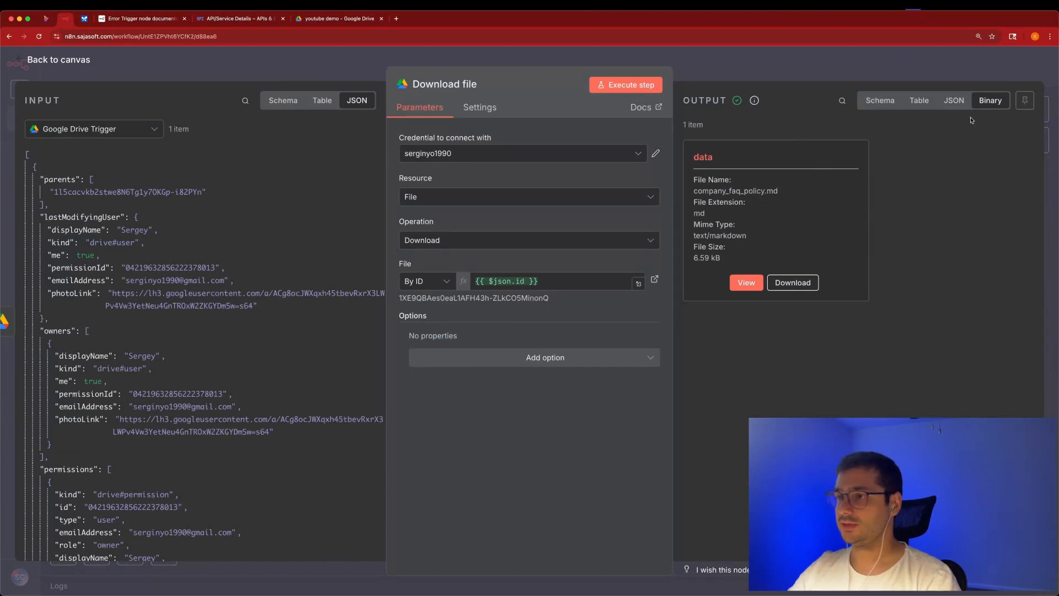
click(954, 100)
scroll(868, 352, down, 10)
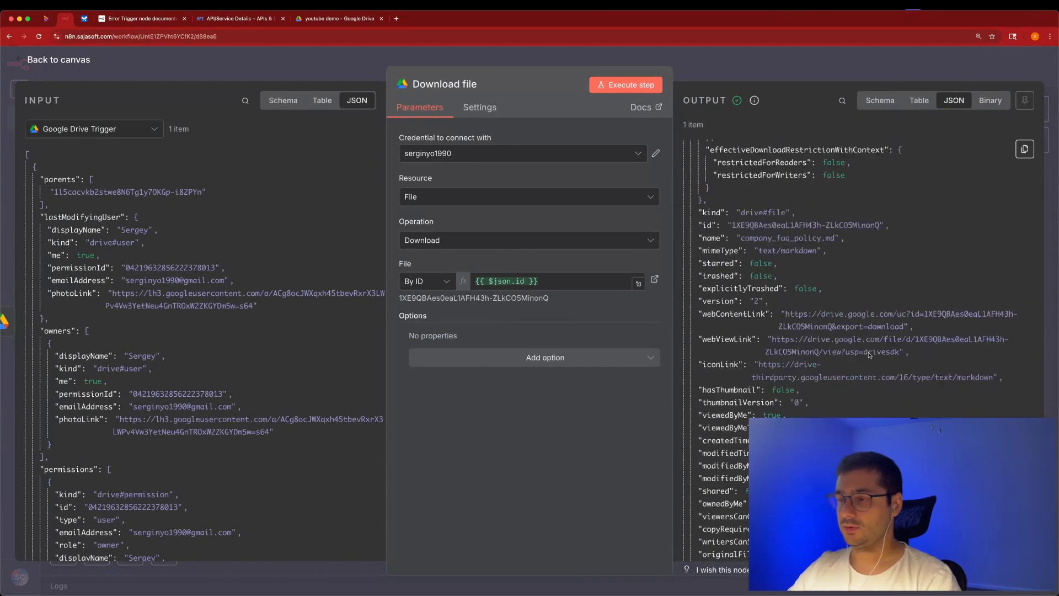
scroll(868, 351, up, 15)
scroll(869, 351, down, 10)
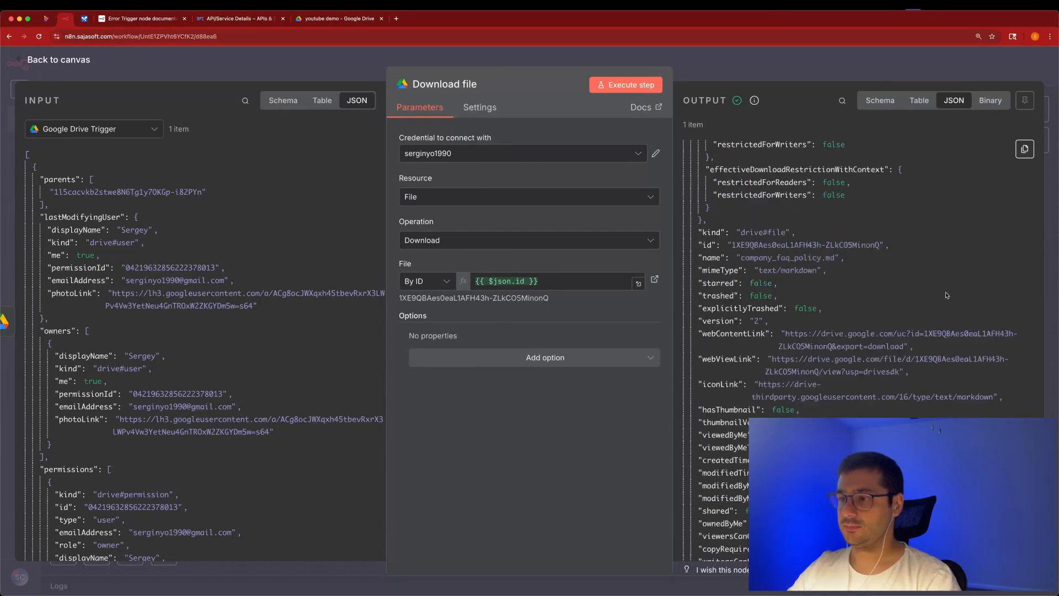
scroll(869, 276, up, 5)
scroll(221, 331, down, 10)
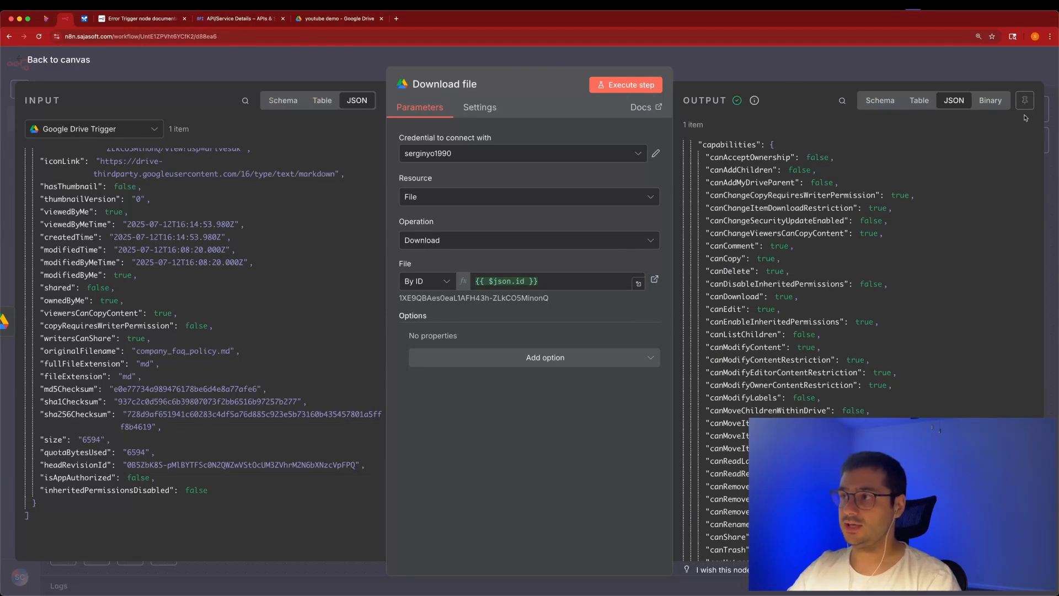
click(1002, 107)
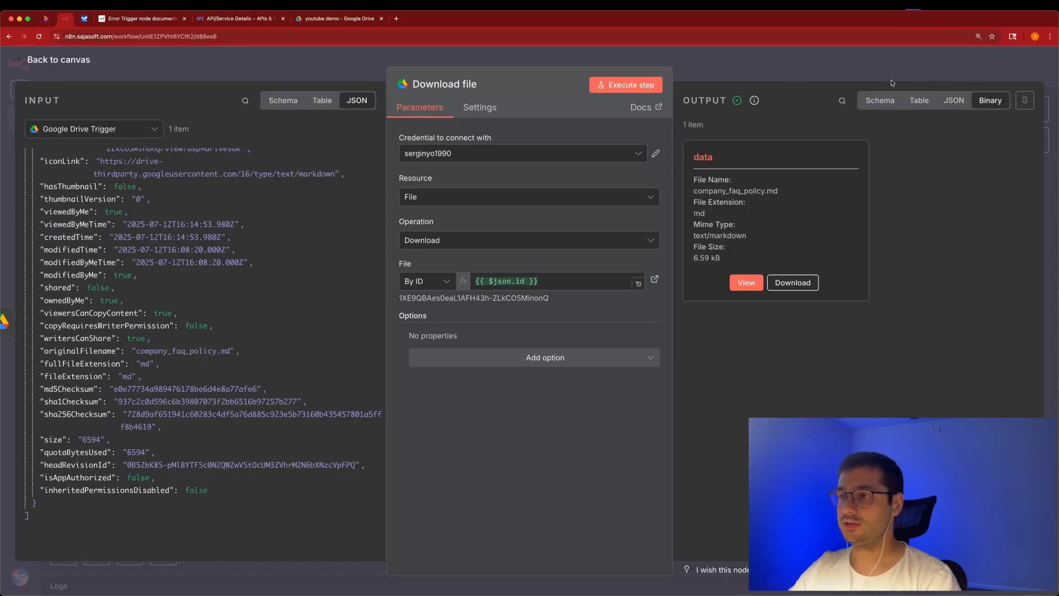
key(Escape)
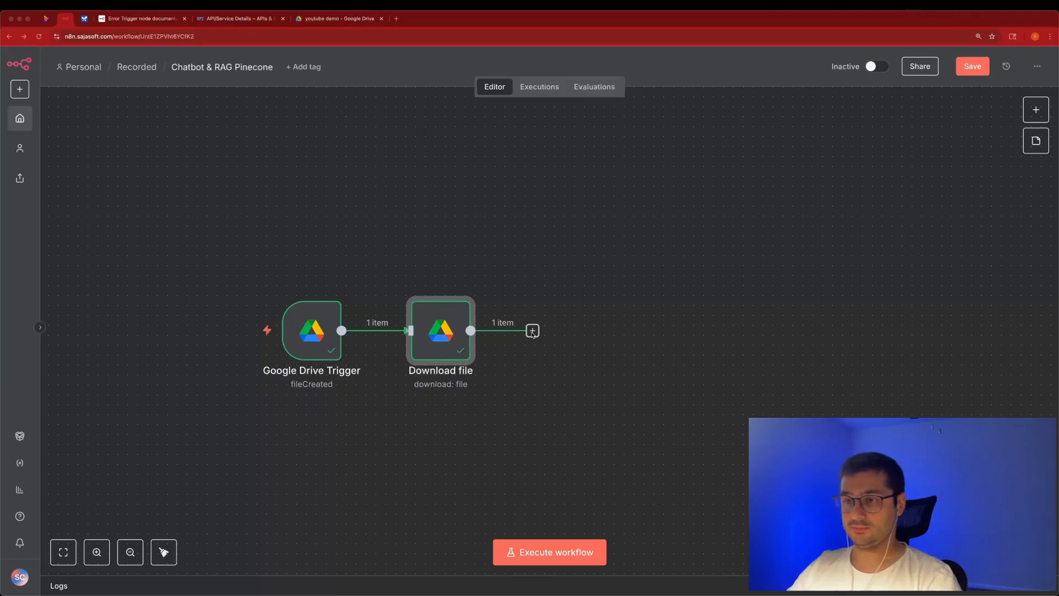
Add a Pinecone Vector Store node that inserts documents after Download file.
click(532, 331)
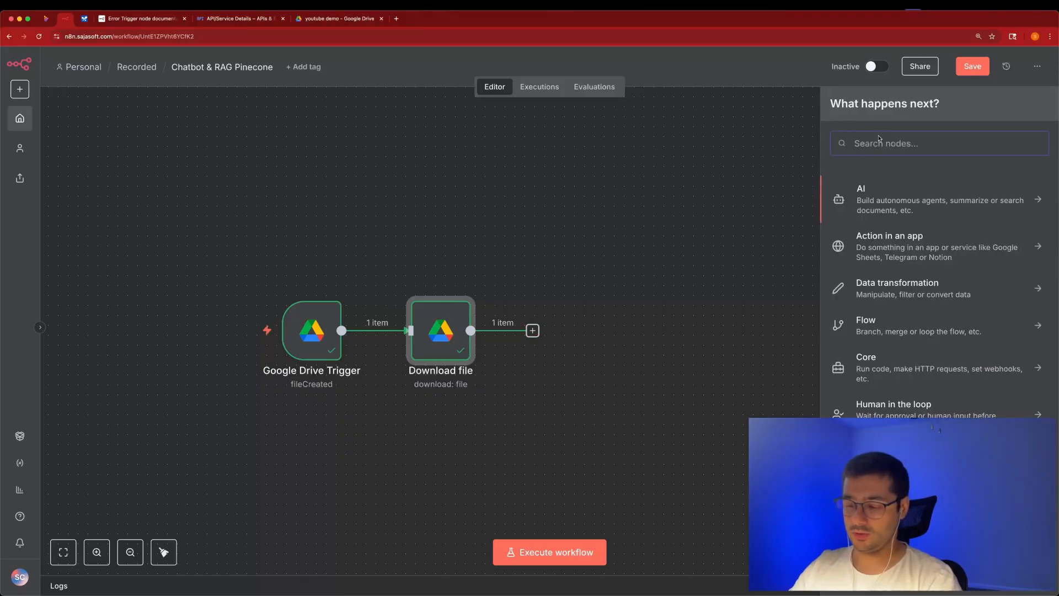
text(pinec)
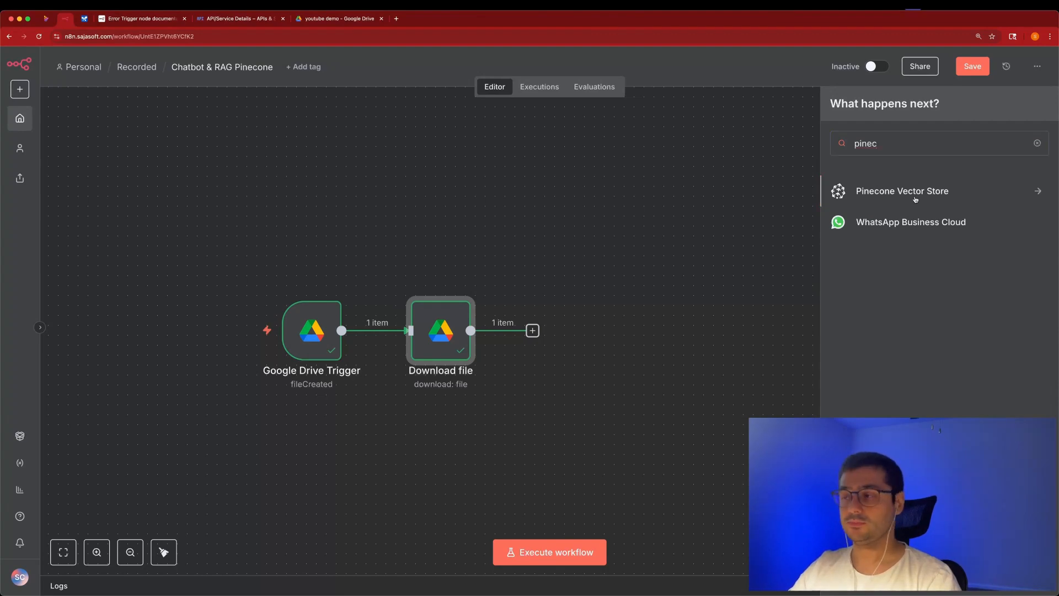
click(915, 199)
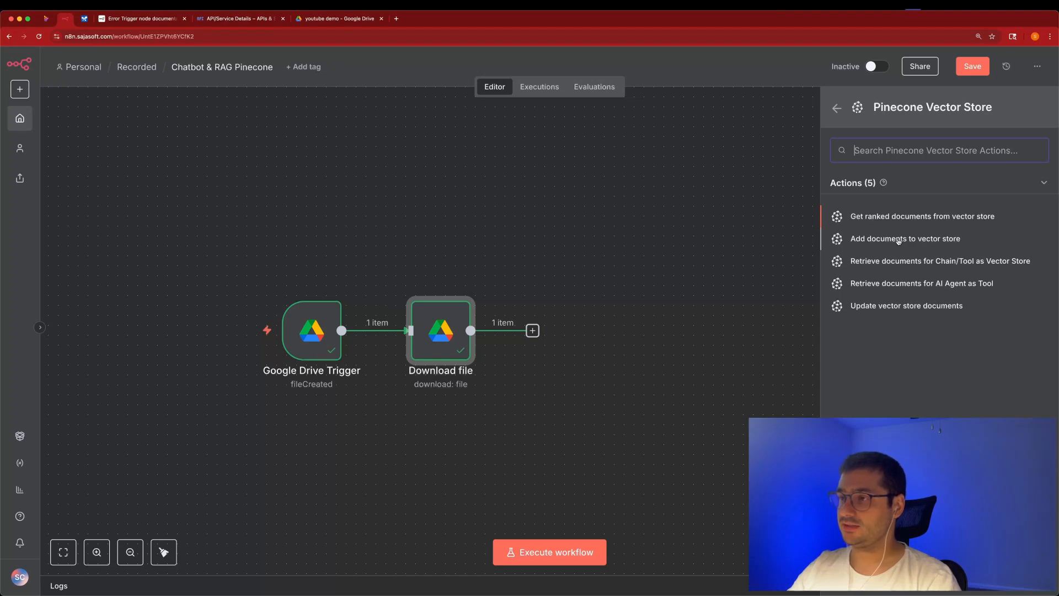
click(897, 239)
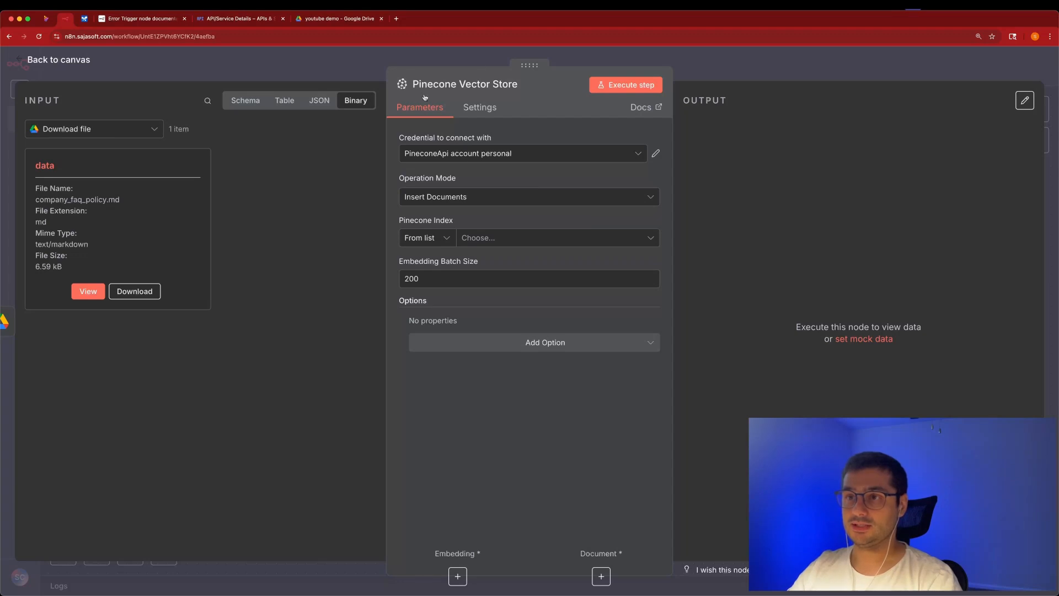
Start a new Pinecone API credential and open a blank browser tab to fetch a key.
click(535, 150)
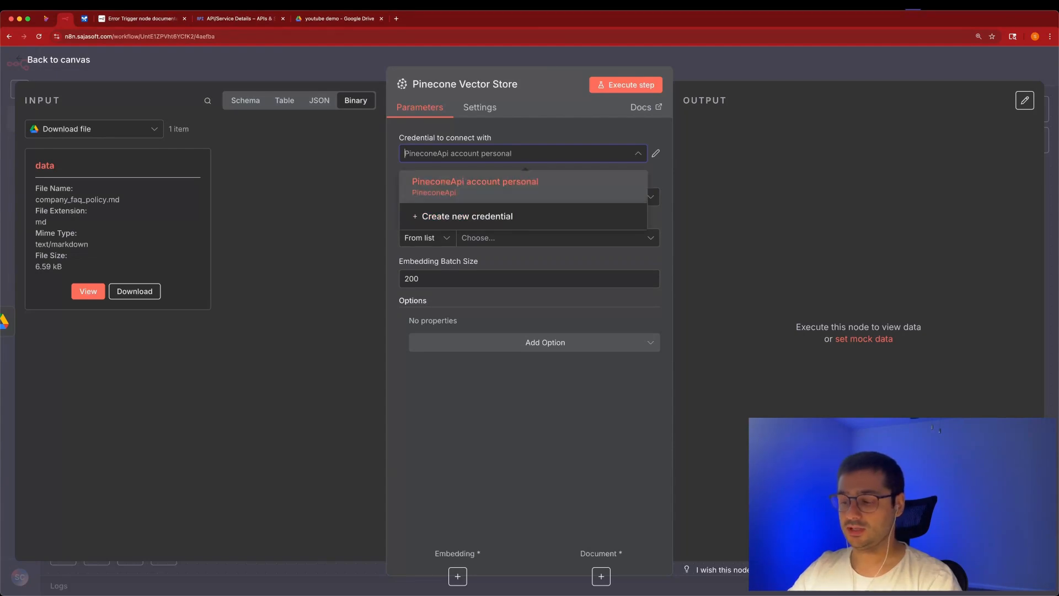
click(449, 217)
click(318, 227)
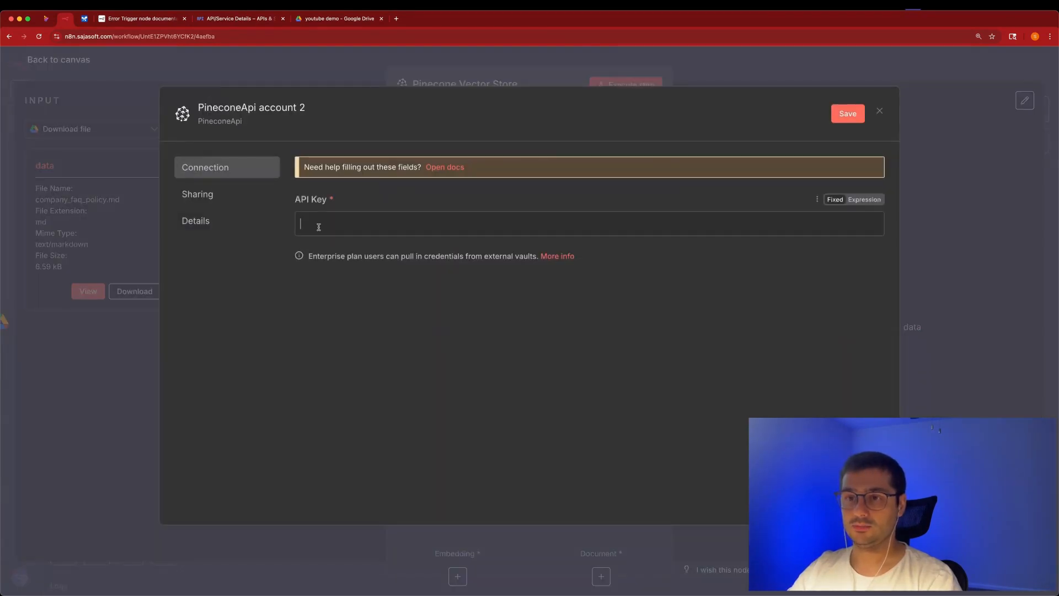
click(396, 18)
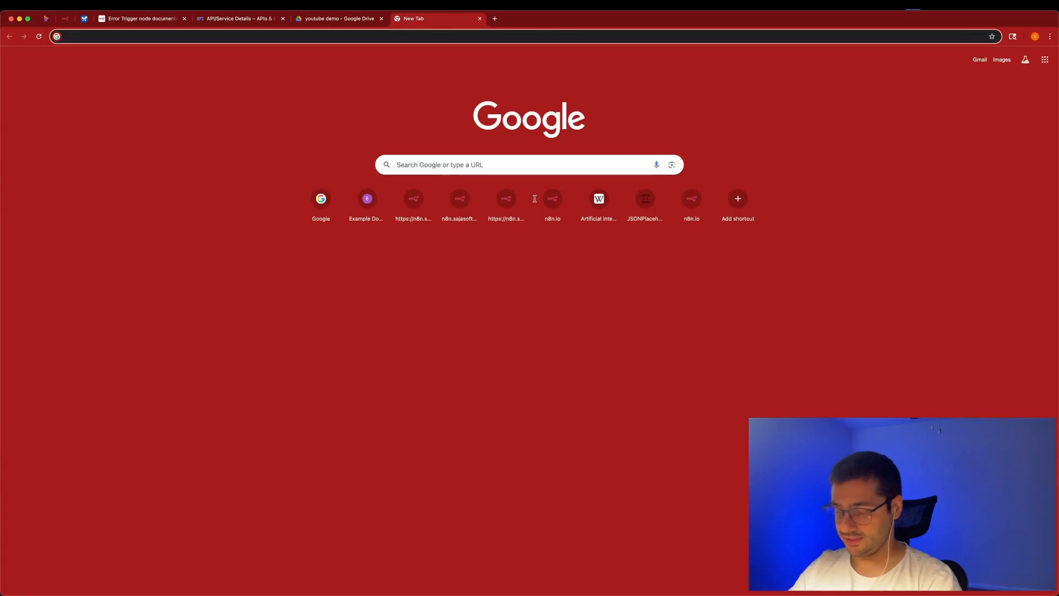
Search for Pinecone and log in to its console with a Google account.
key(super+Tab)
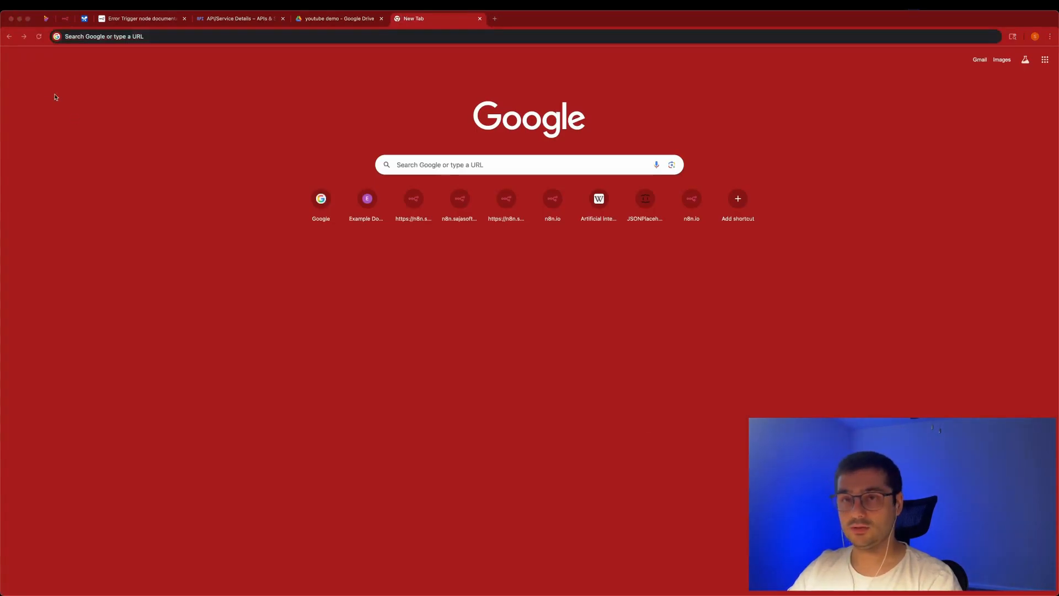
click(118, 37)
text(pineccone)
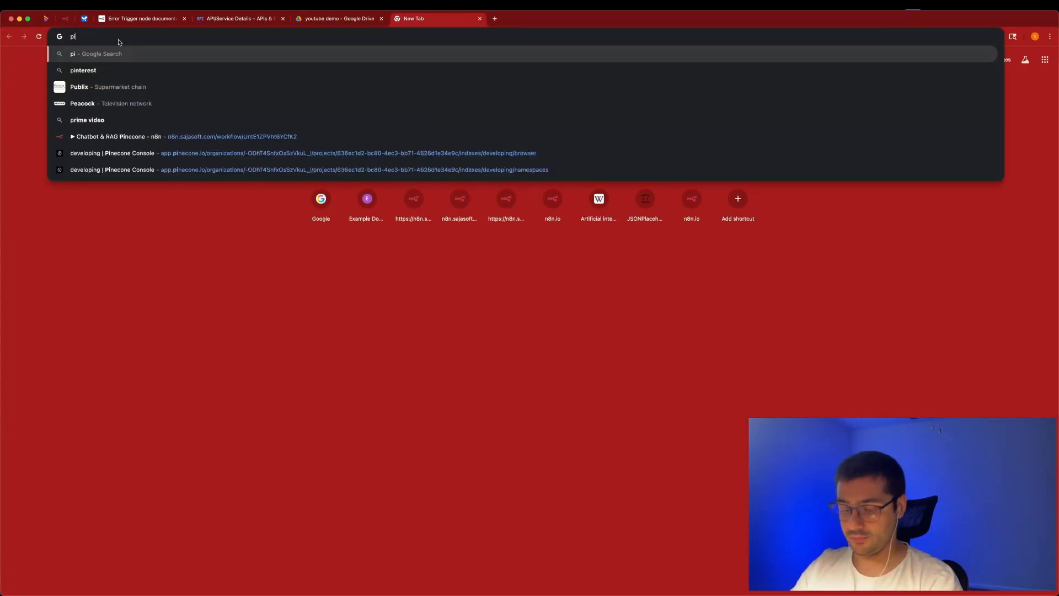
key(Return)
click(147, 215)
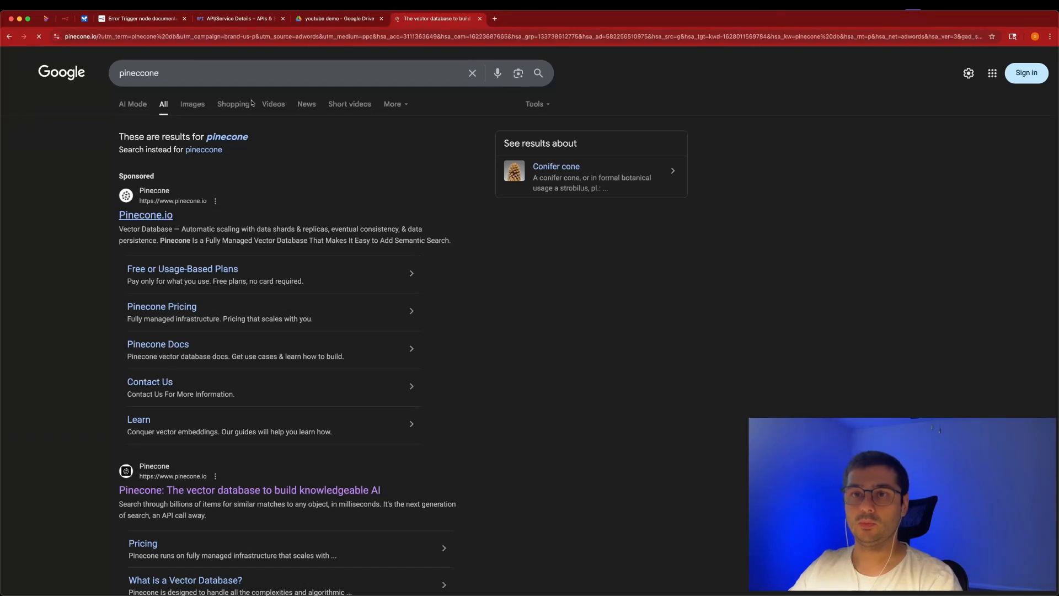
click(696, 74)
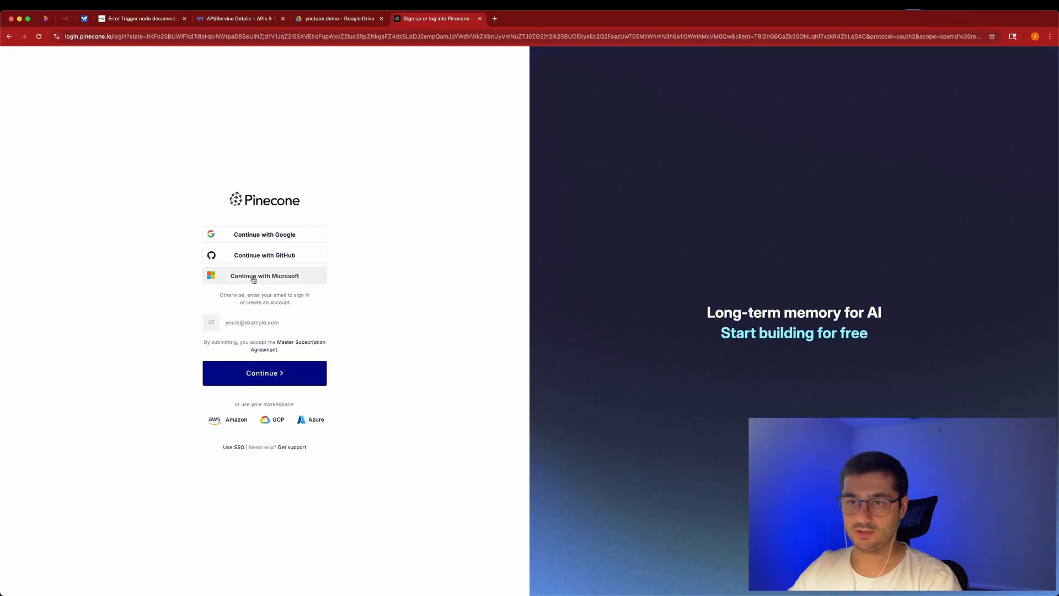
click(279, 237)
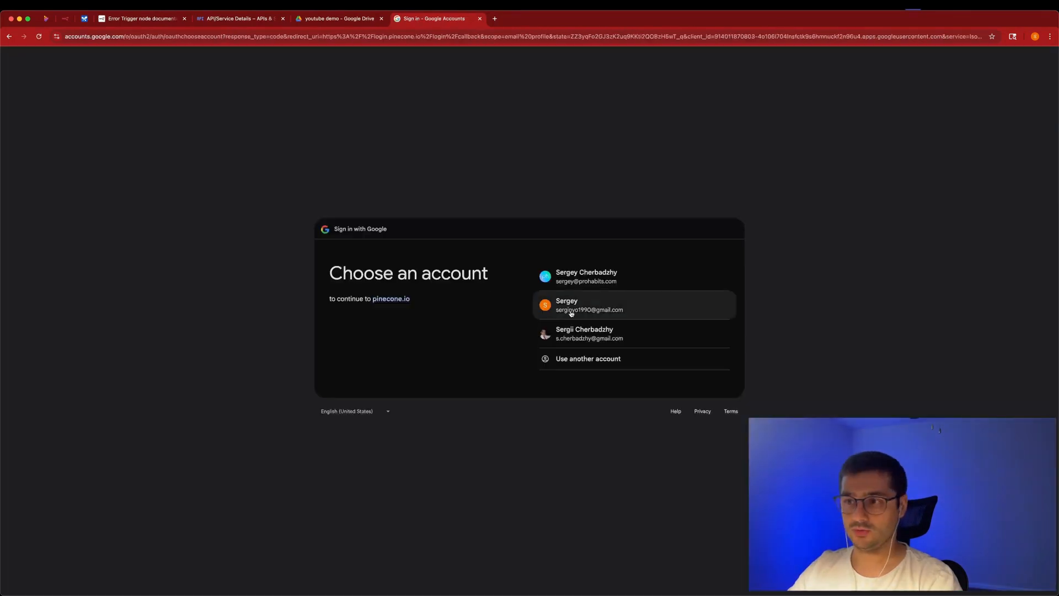
click(576, 306)
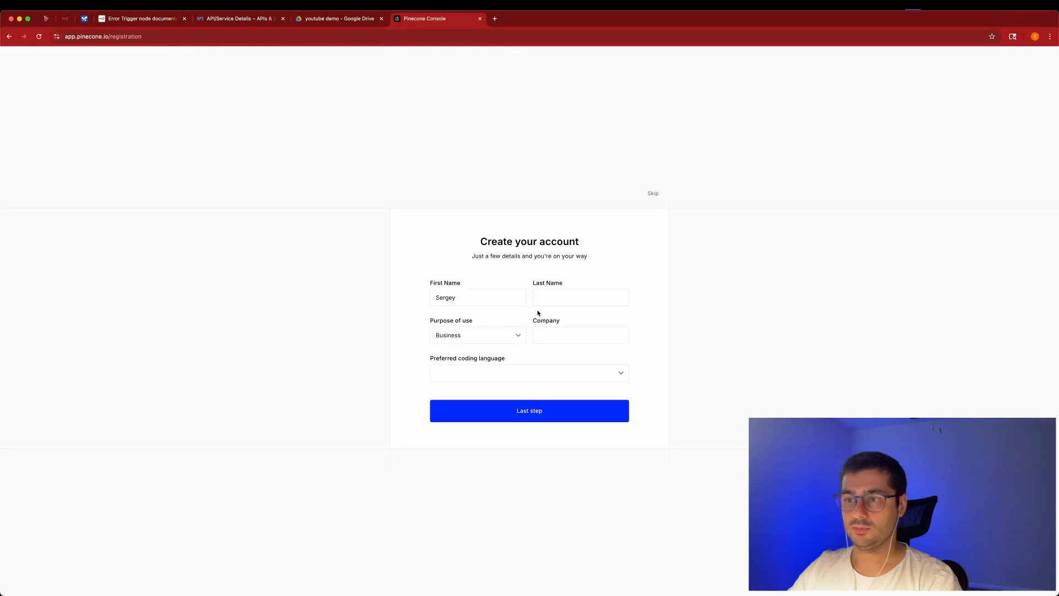
Enter the user's last name and choose JavaScript as the preferred coding language.
click(539, 301)
text(Cherbadzhy)
key(Tab)
click(546, 374)
click(501, 407)
click(502, 411)
Set the use case to Agents, start with sample data, and choose evaluating Pinecone's performance.
click(493, 302)
click(480, 317)
click(474, 334)
click(465, 354)
click(466, 373)
click(450, 391)
click(501, 372)
click(499, 393)
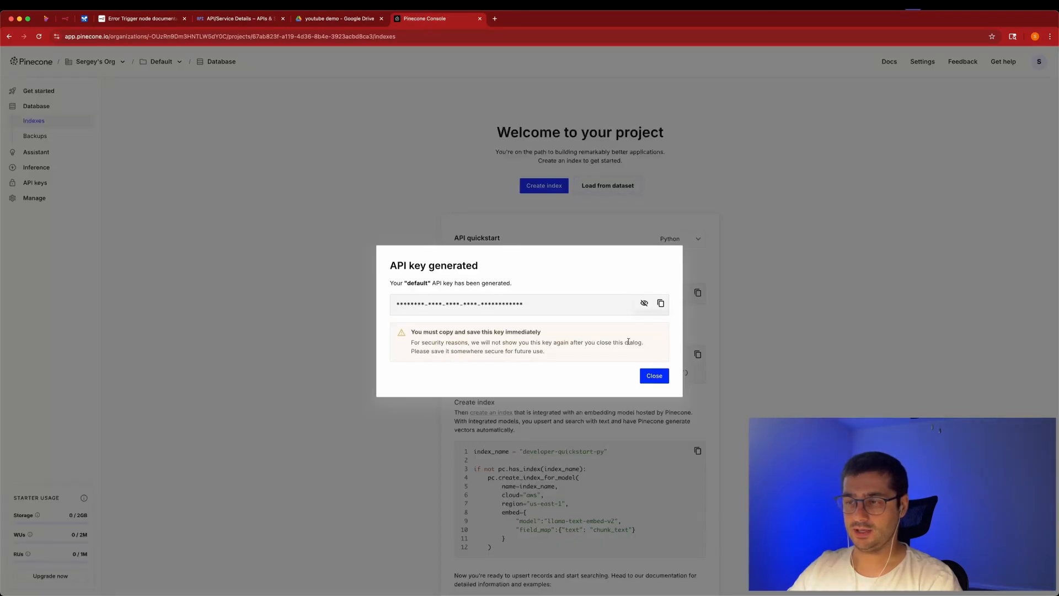
Copy the generated default API key, dismiss the notice, and return to the Google Drive tab.
click(660, 304)
click(656, 374)
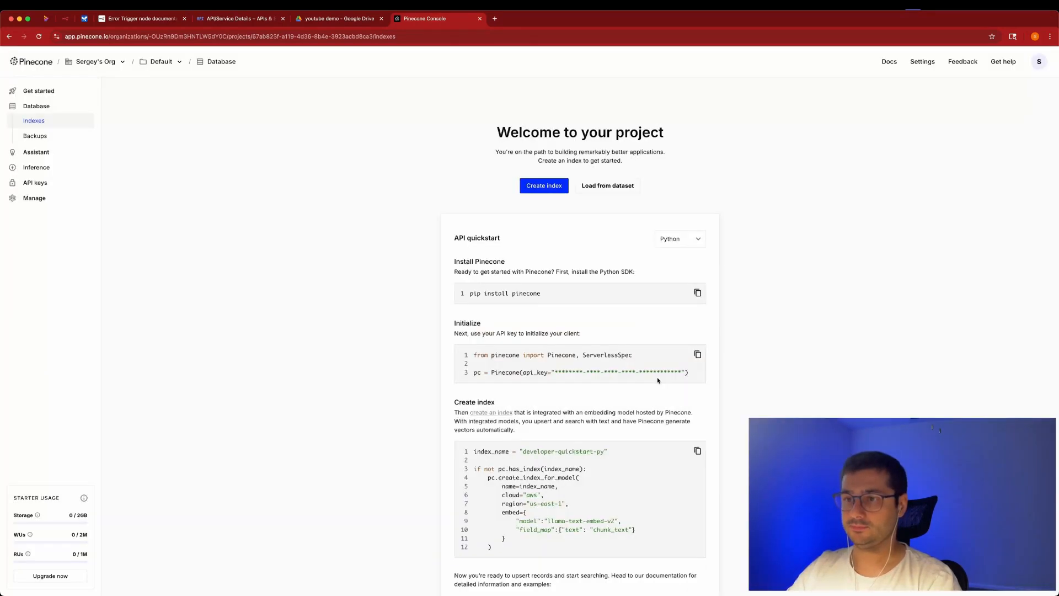
scroll(592, 508, down, 1)
scroll(496, 276, up, 1)
click(337, 18)
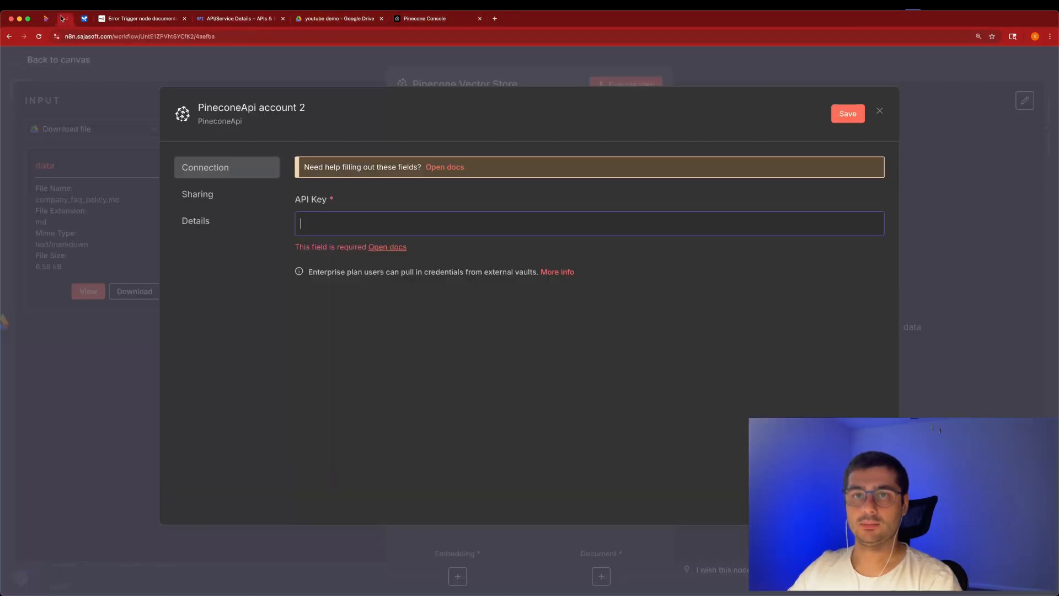
Paste the Pinecone API key into the new credential and save it so it tests successfully.
click(63, 20)
key(super+v)
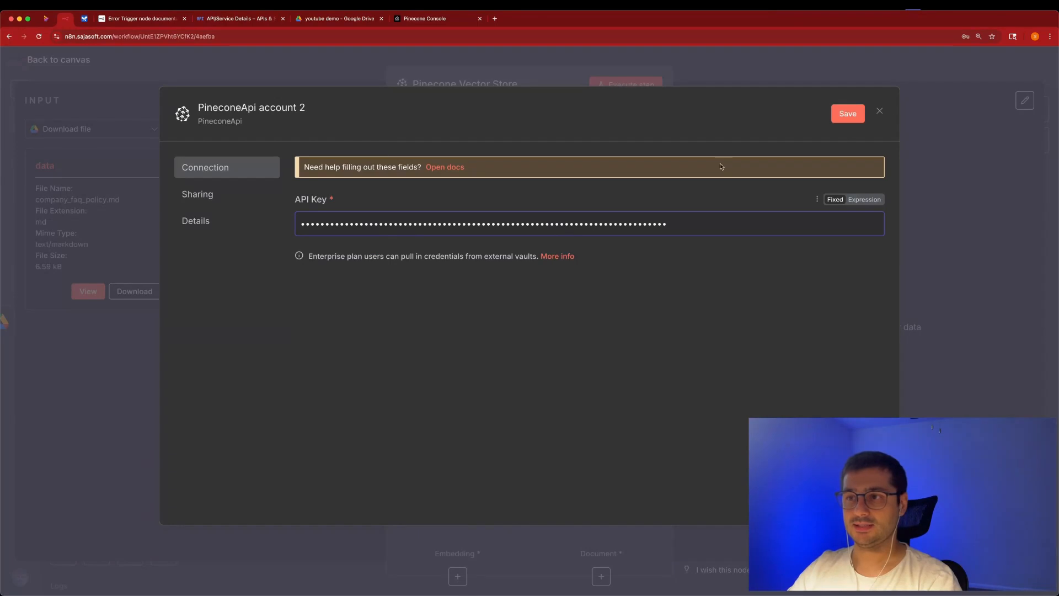
click(843, 118)
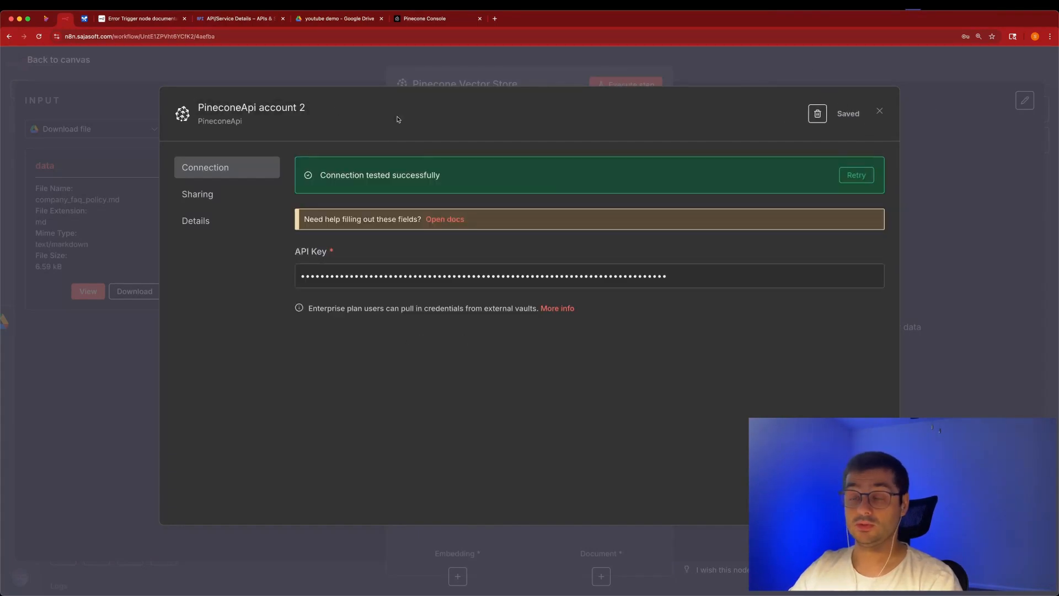
Rename the Pinecone credential to the account e-mail address, save it, and close the dialog.
click(263, 110)
key(super+shift+v)
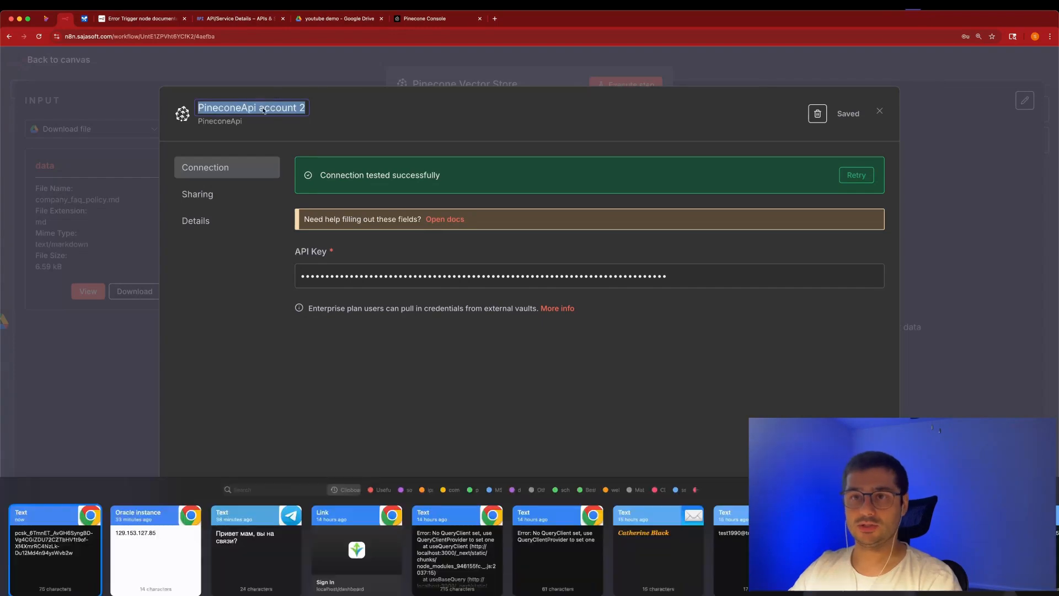
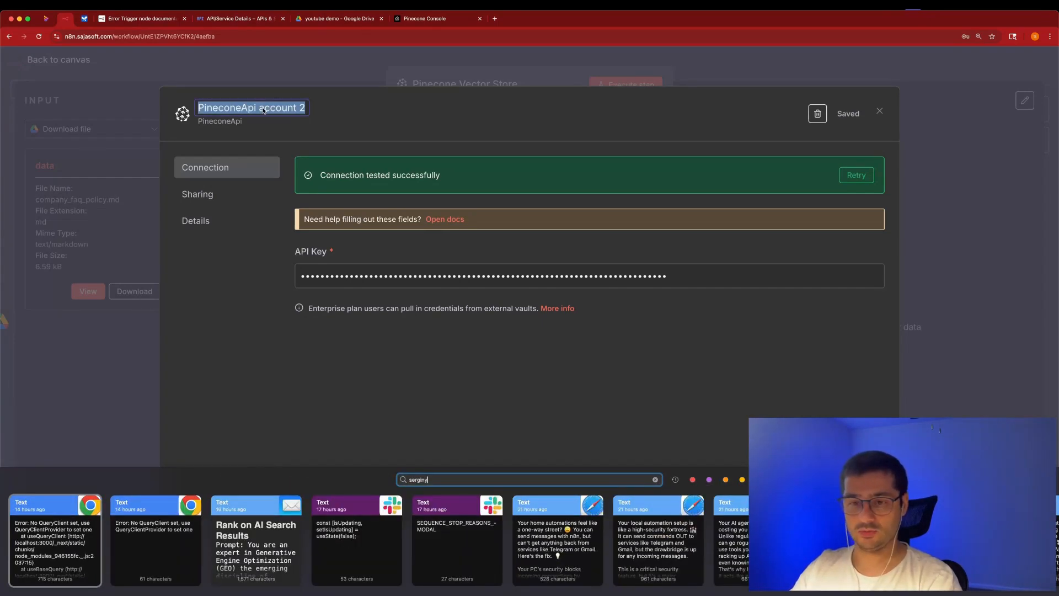
click(233, 537)
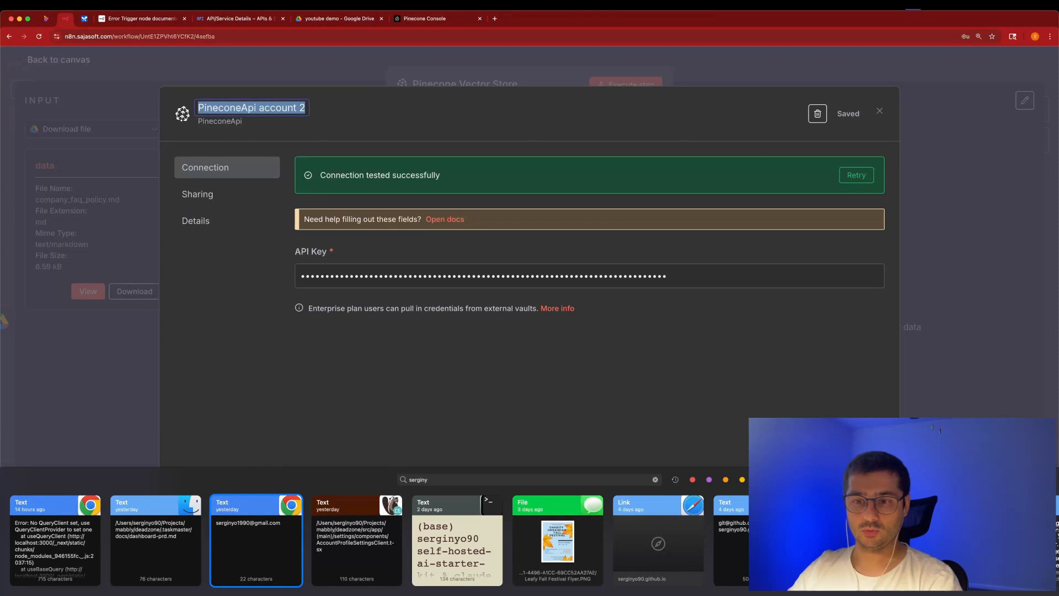
key(Return)
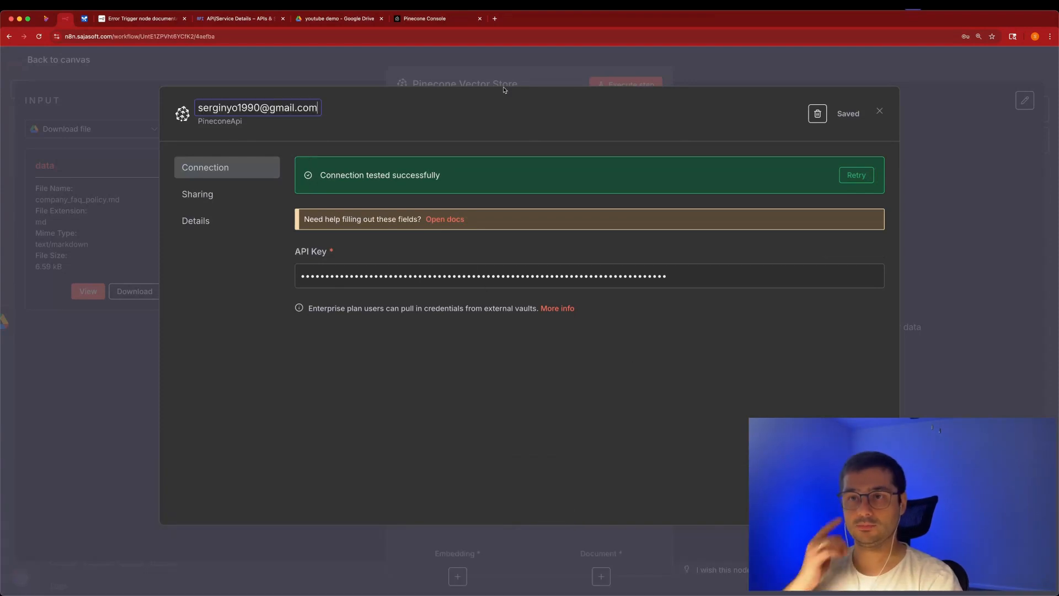
key(Return)
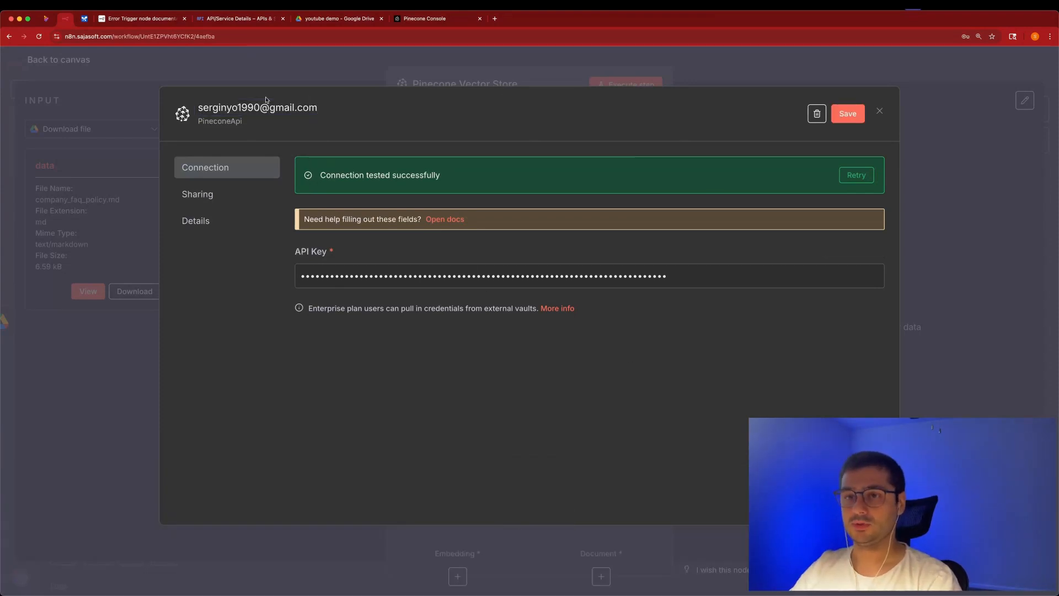
click(849, 113)
click(988, 55)
click(878, 113)
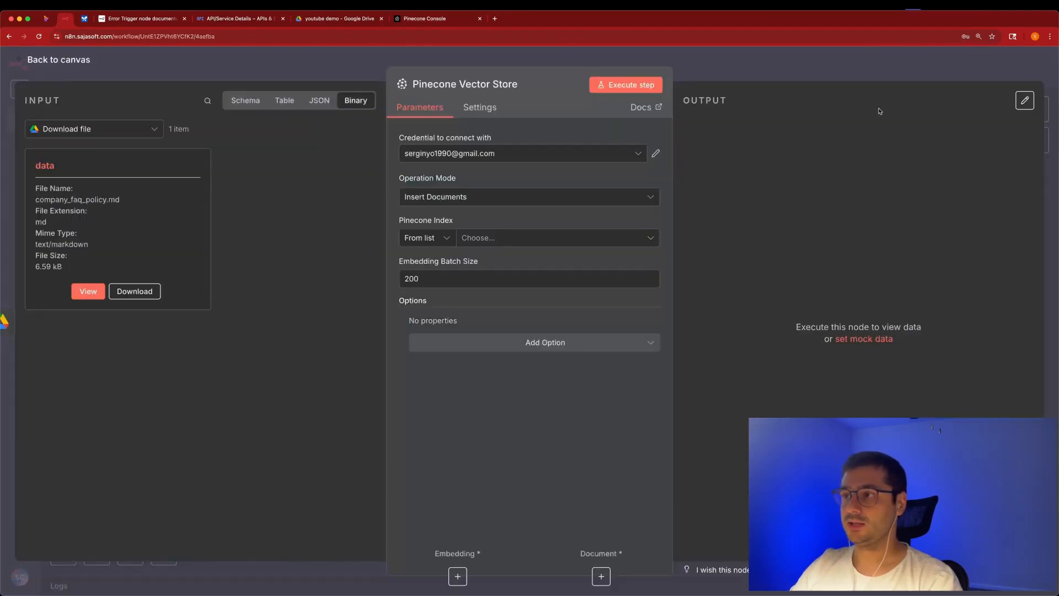
click(417, 20)
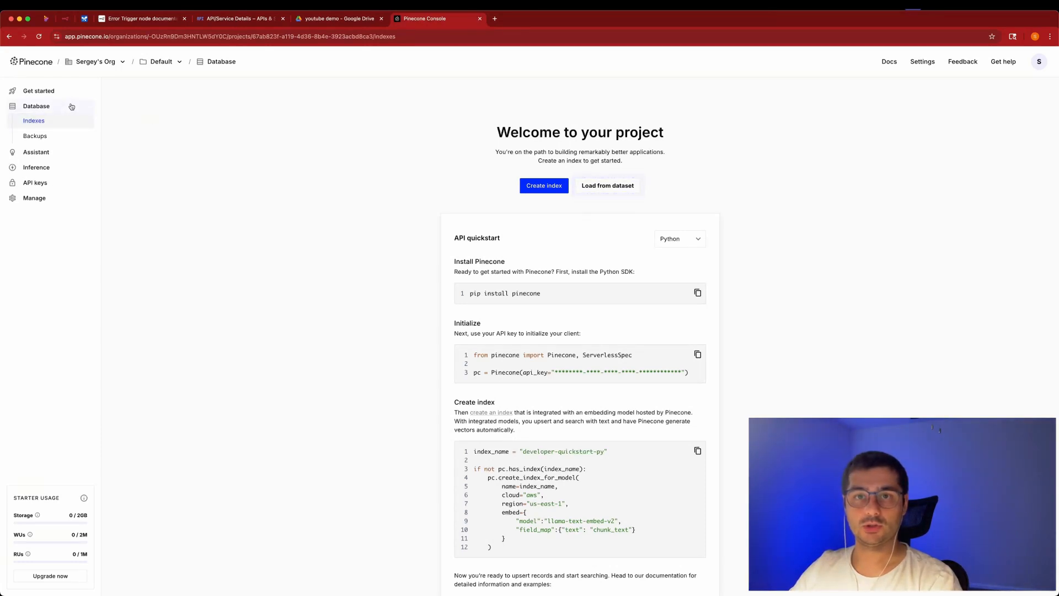
Start a new Pinecone index named demo configured for the text-embedding-3-small model.
click(523, 187)
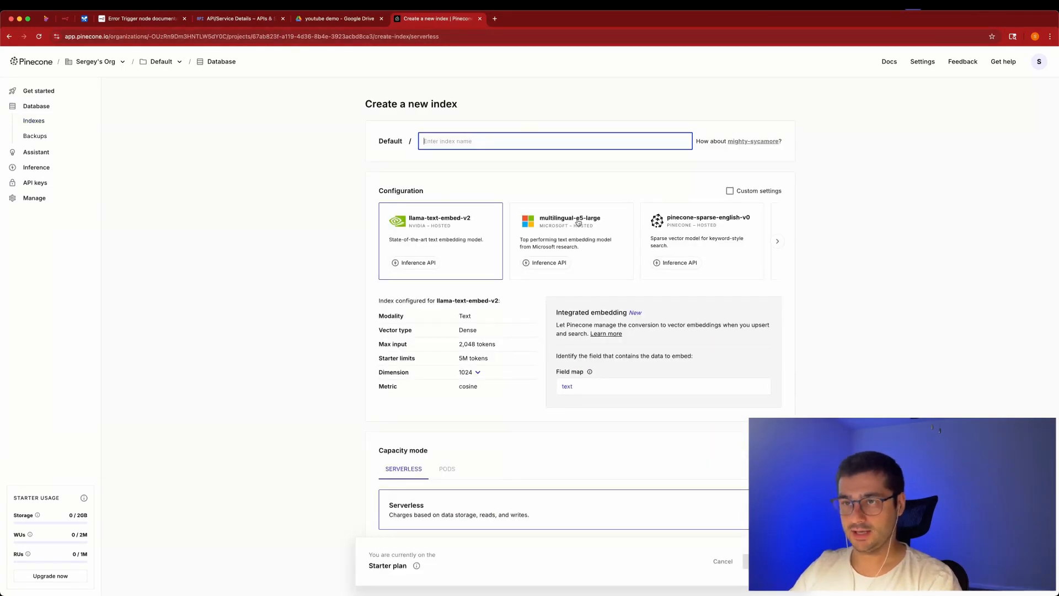
text(demo)
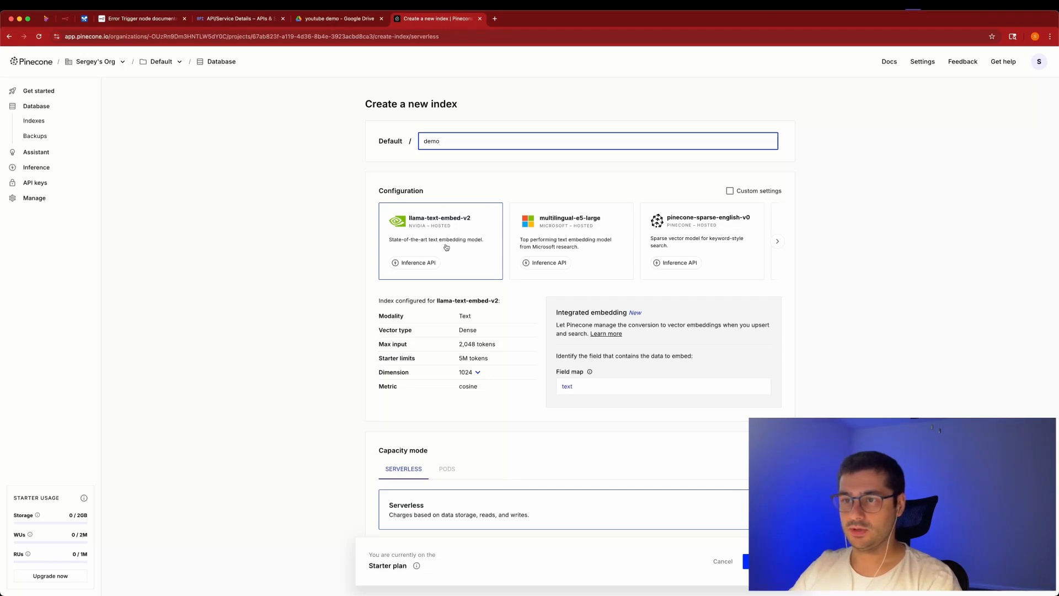
scroll(448, 259, up, 3)
scroll(638, 239, right, 3)
click(688, 243)
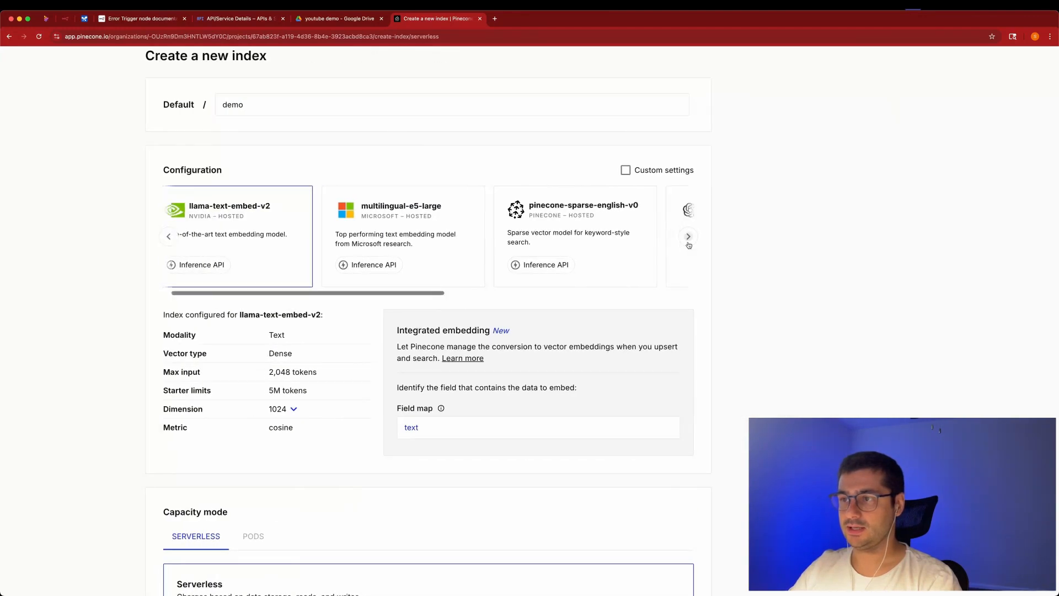
click(688, 236)
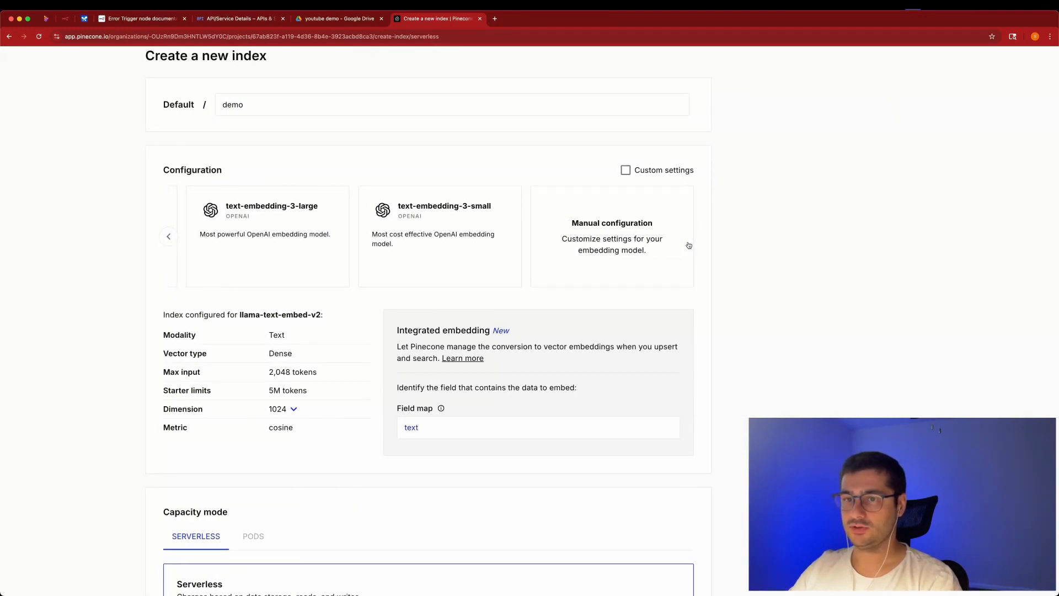
click(443, 249)
scroll(441, 248, left, 3)
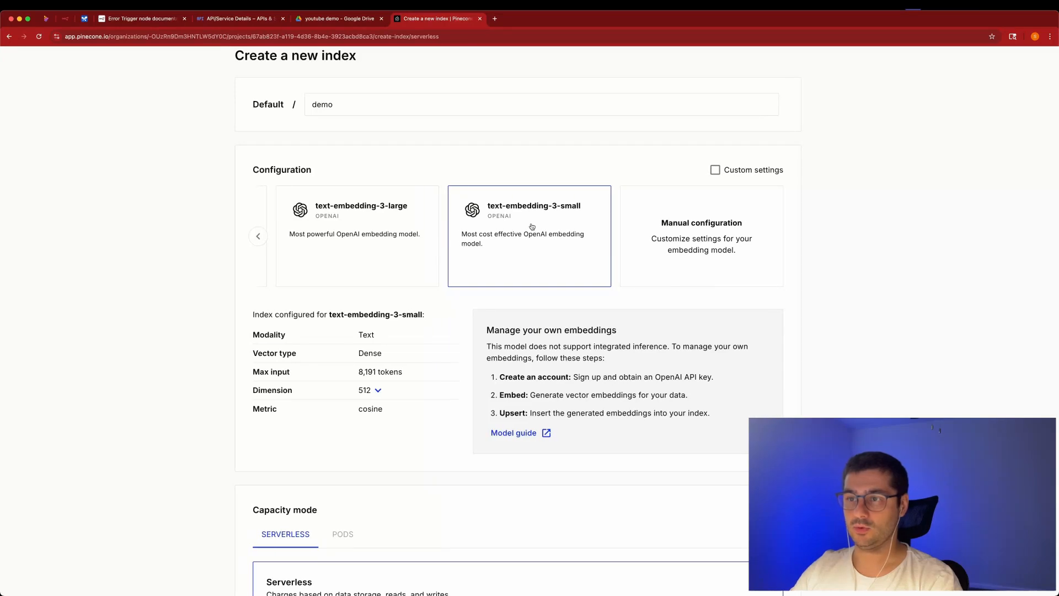
scroll(635, 274, left, 1)
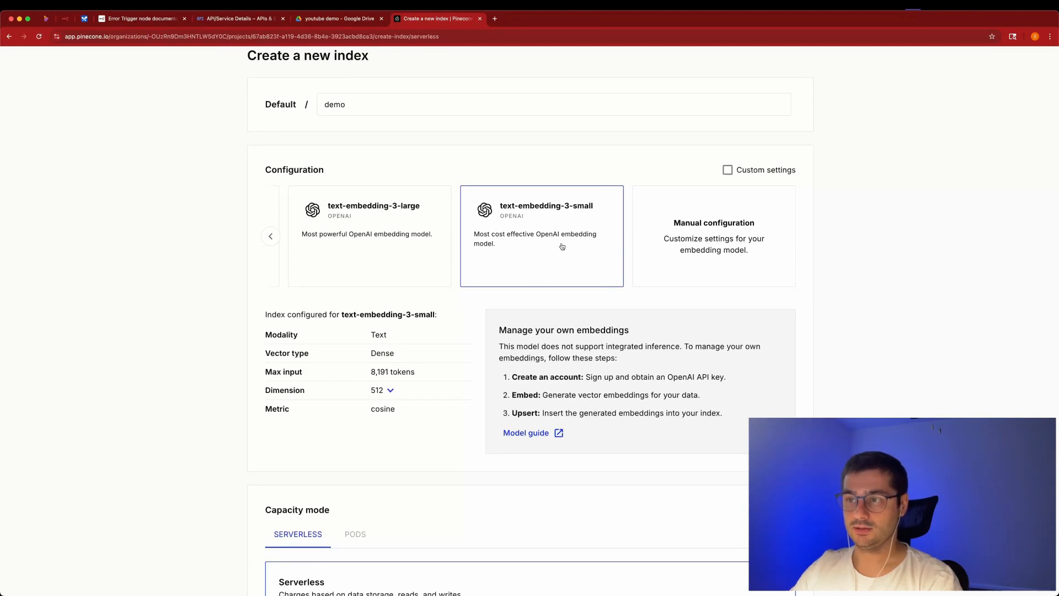
scroll(555, 232, left, 3)
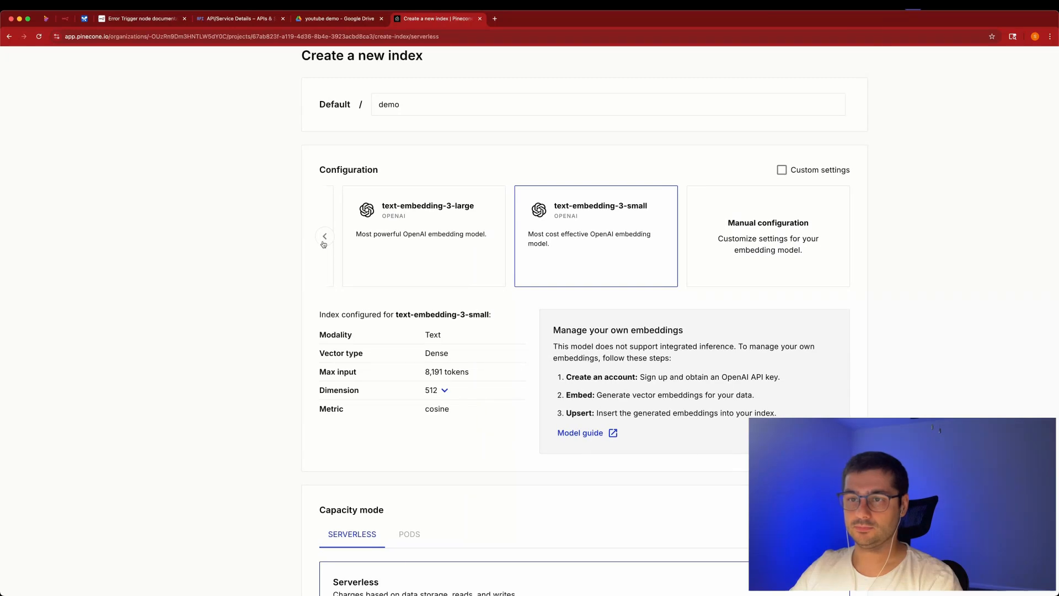
scroll(324, 243, left, 10)
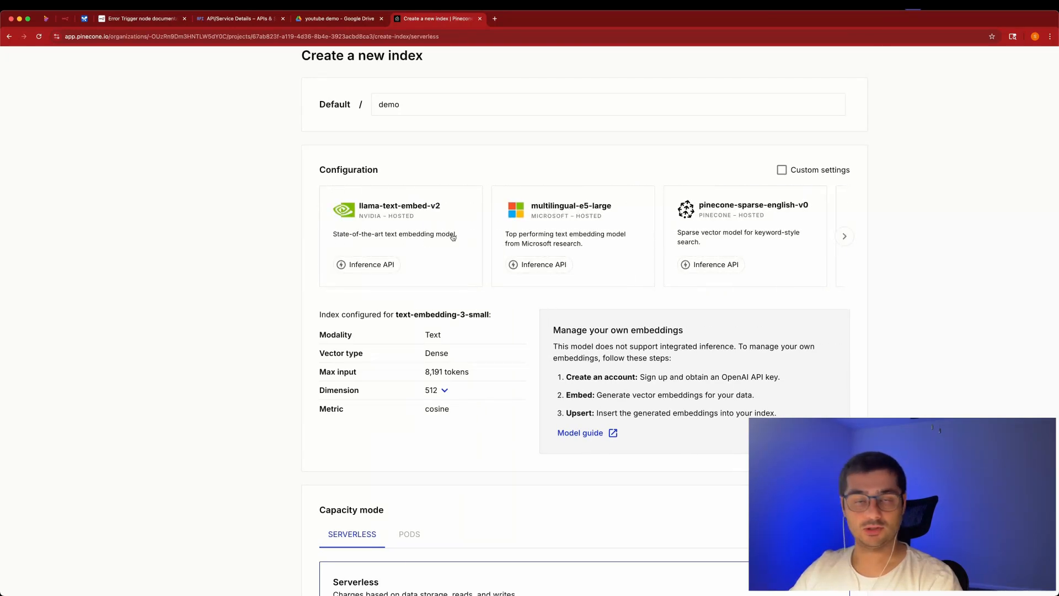
Keep the dimension at 512 and create the demo index.
click(445, 390)
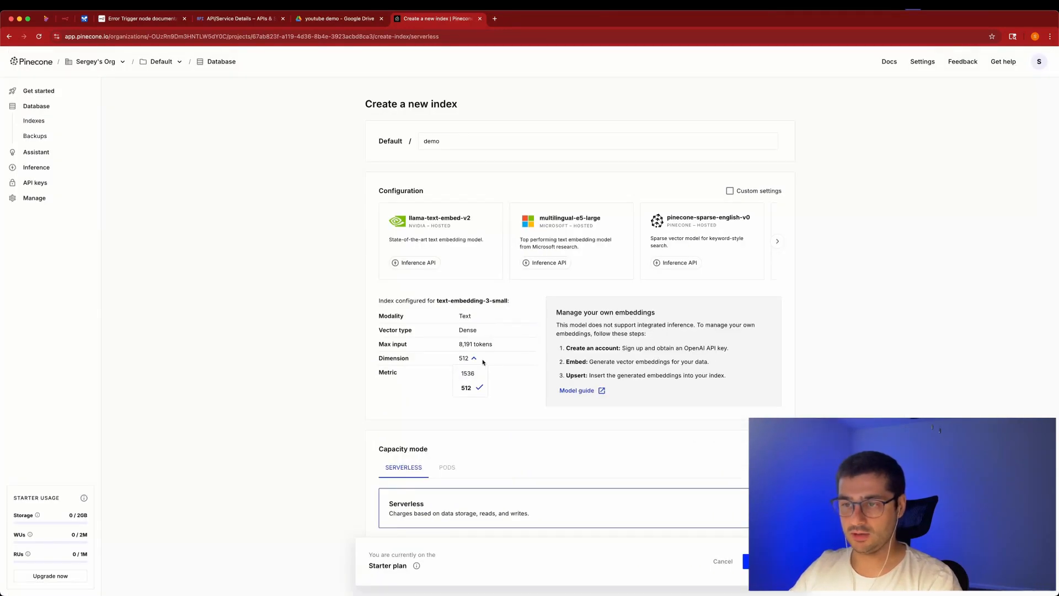
click(460, 359)
scroll(496, 453, down, 3)
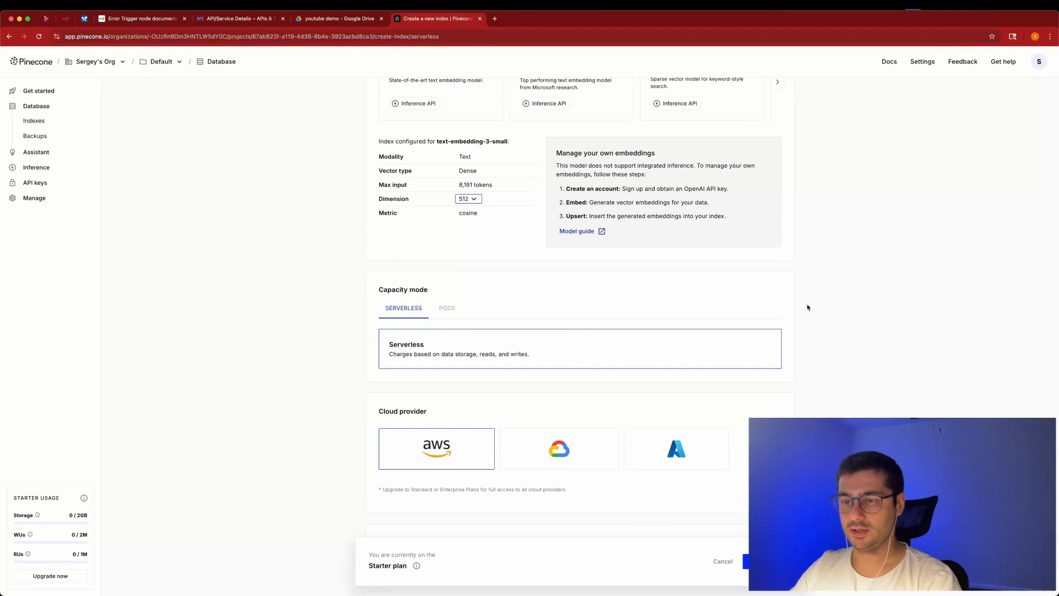
scroll(579, 331, down, 4)
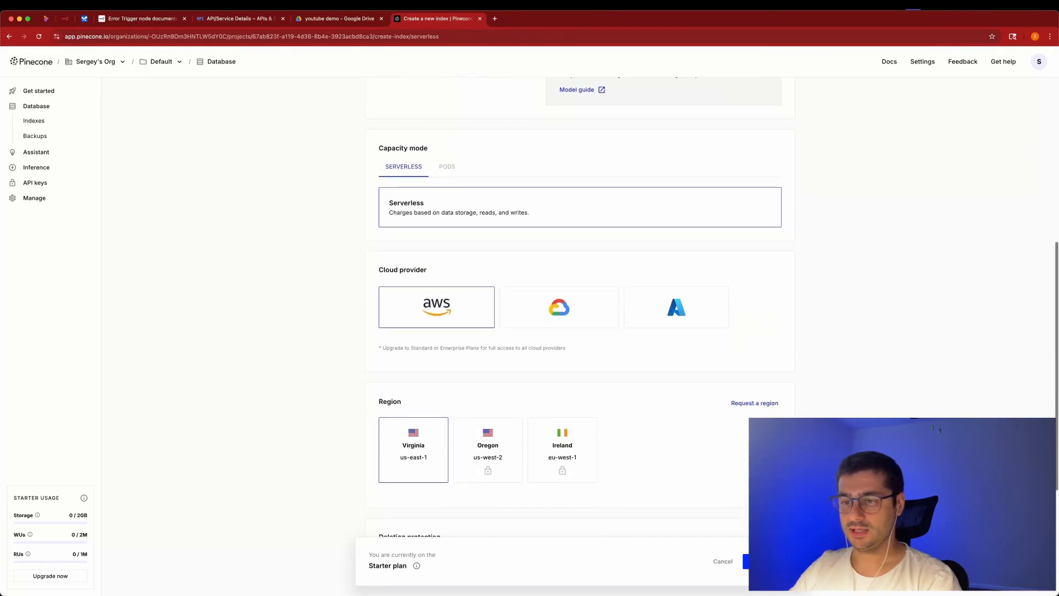
click(764, 560)
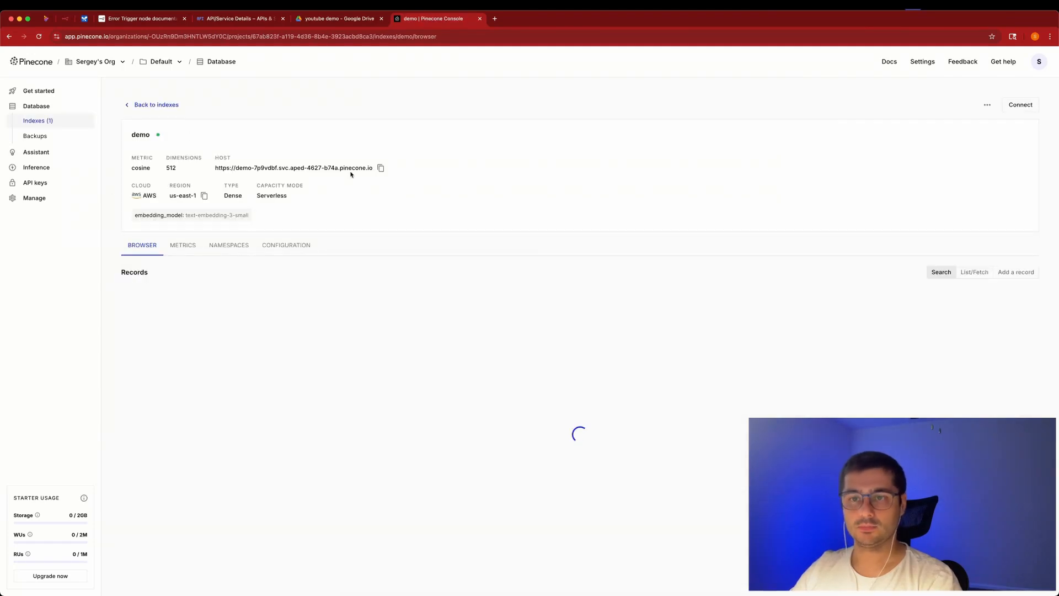
Open the demo index's Namespaces view, showing only the (Default) namespace with 0 records.
click(247, 244)
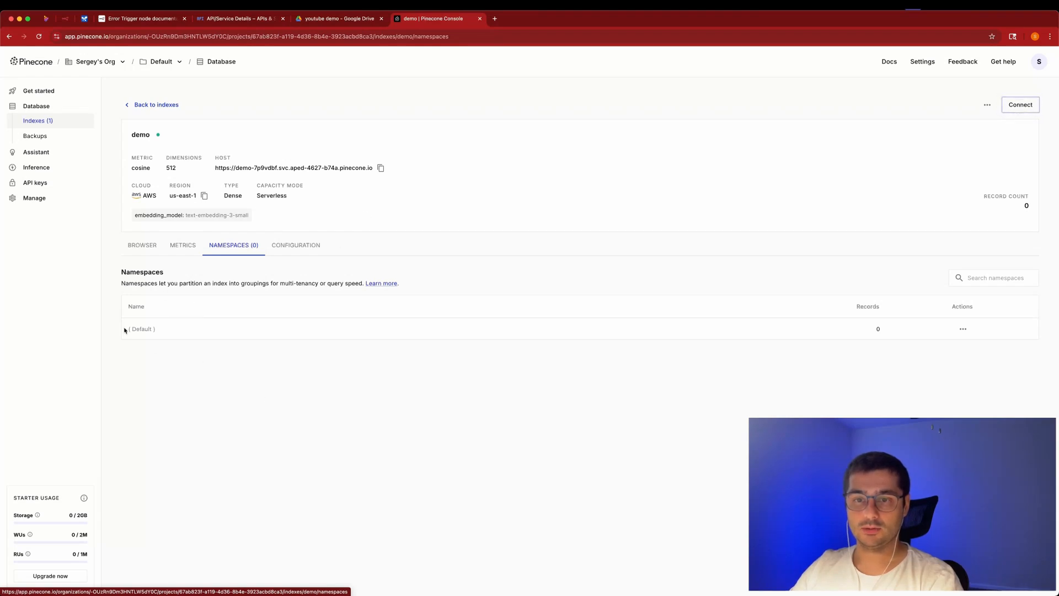
drag(124, 329, 205, 323)
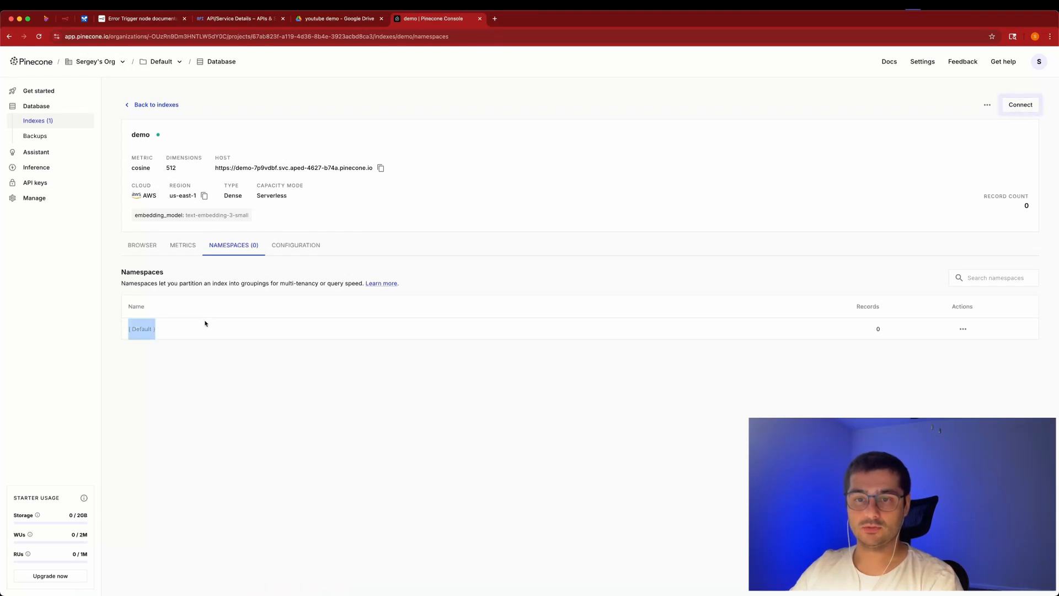
click(242, 269)
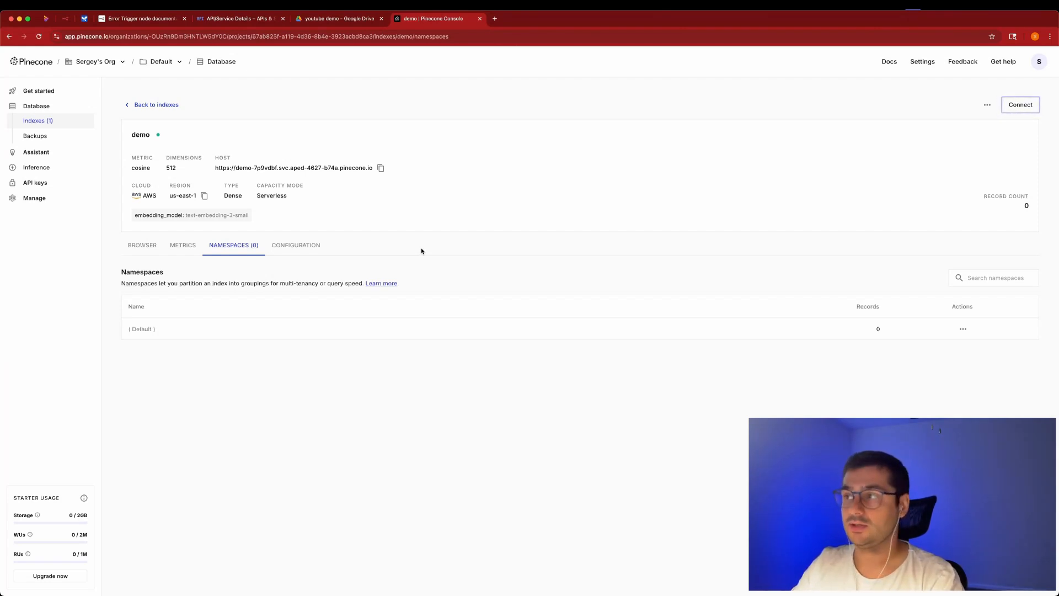
Point the Pinecone Vector Store node at the demo index with Pinecone Namespace set to FAQ.
click(63, 20)
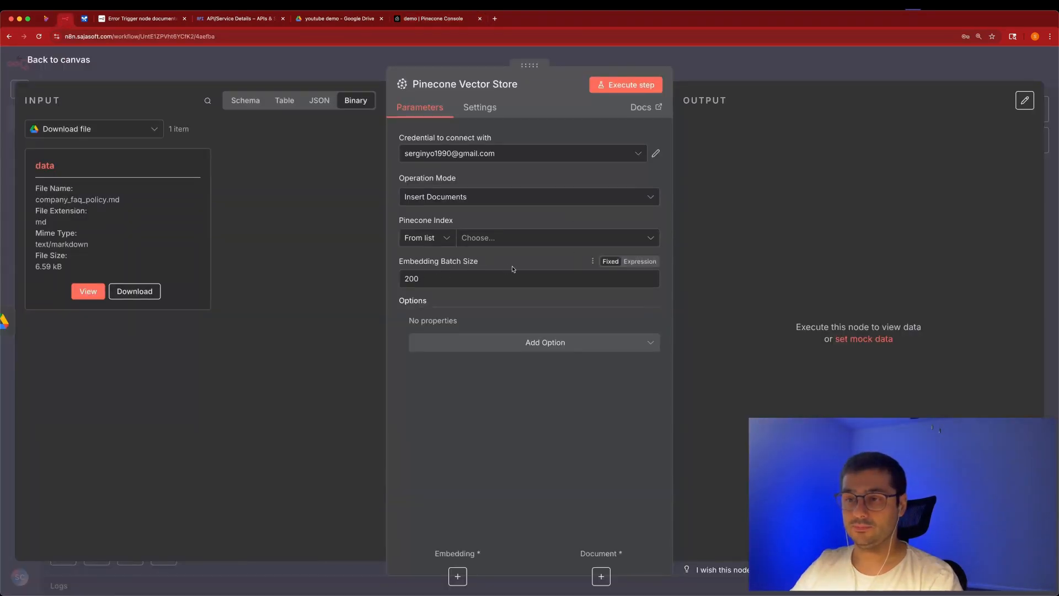
click(502, 239)
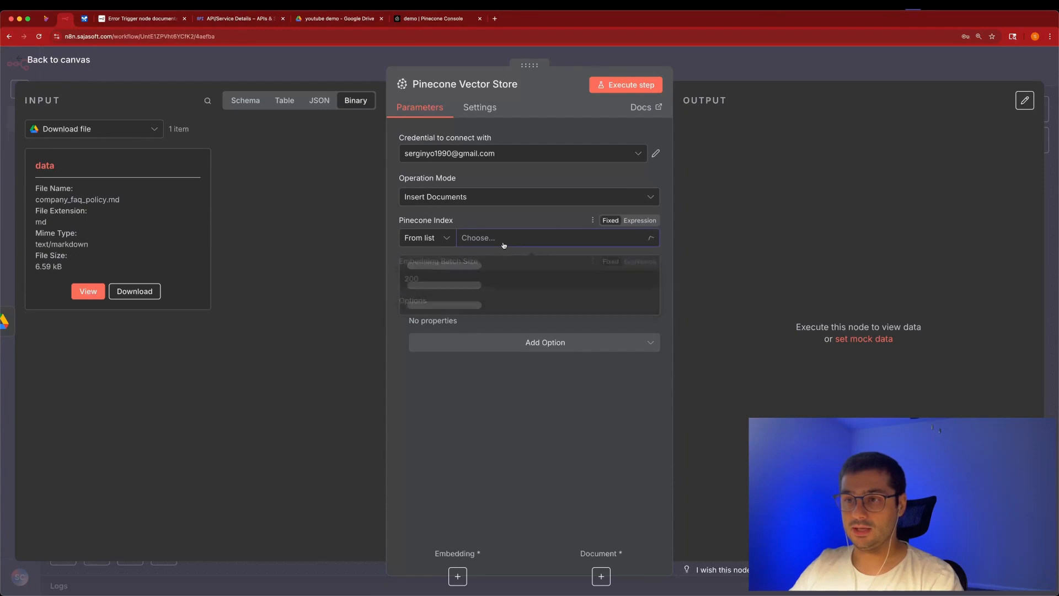
click(490, 264)
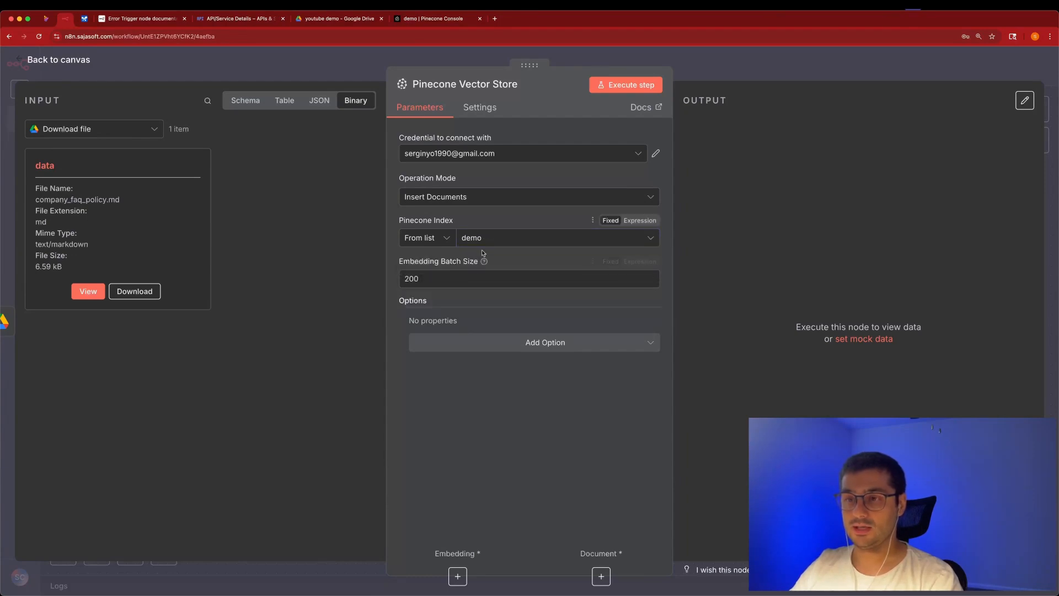
click(513, 343)
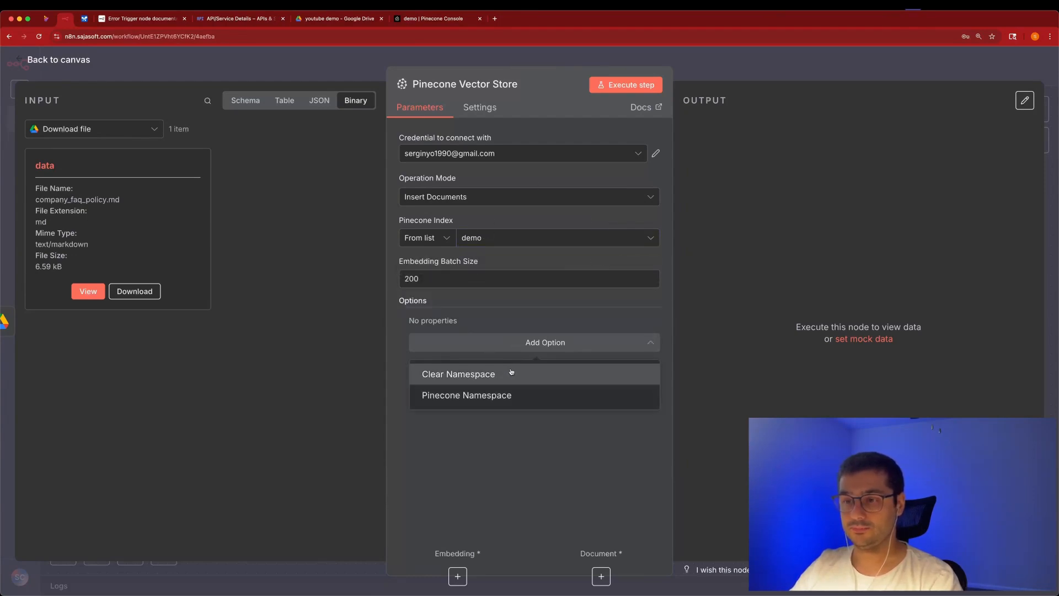
click(472, 395)
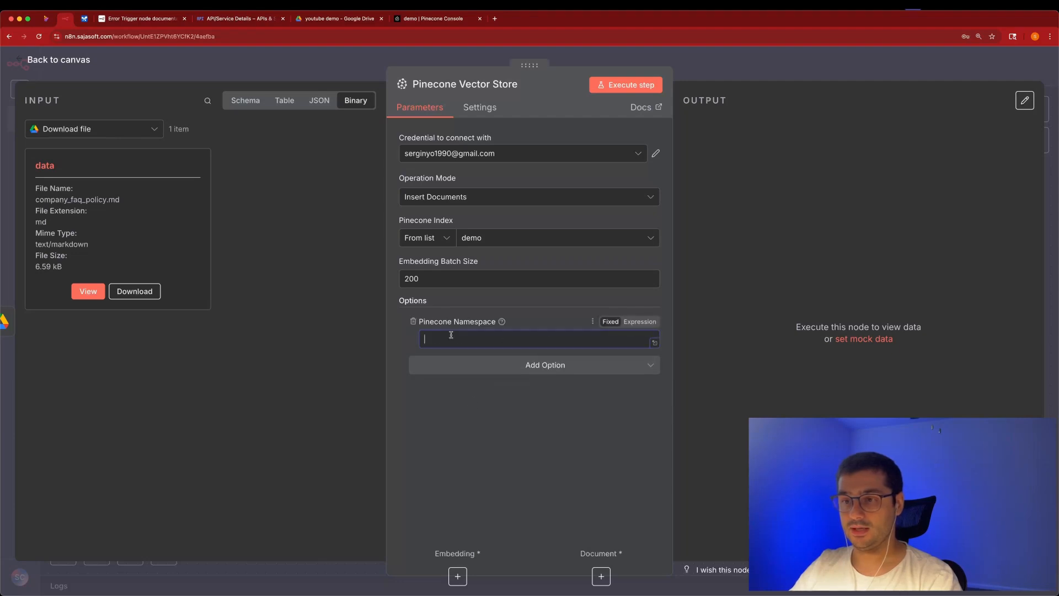
text(FAQ)
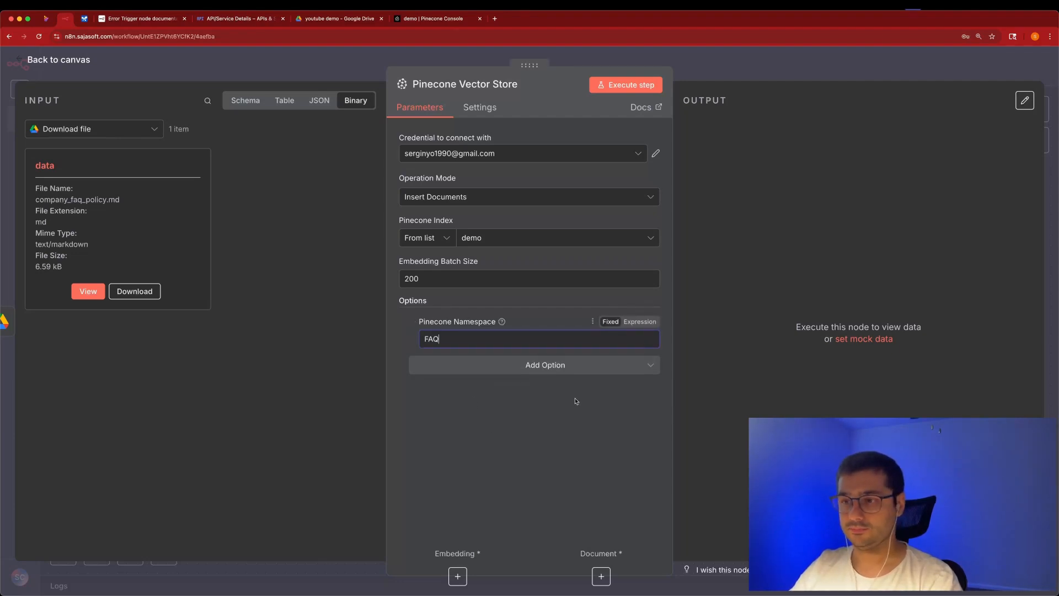
key(Escape)
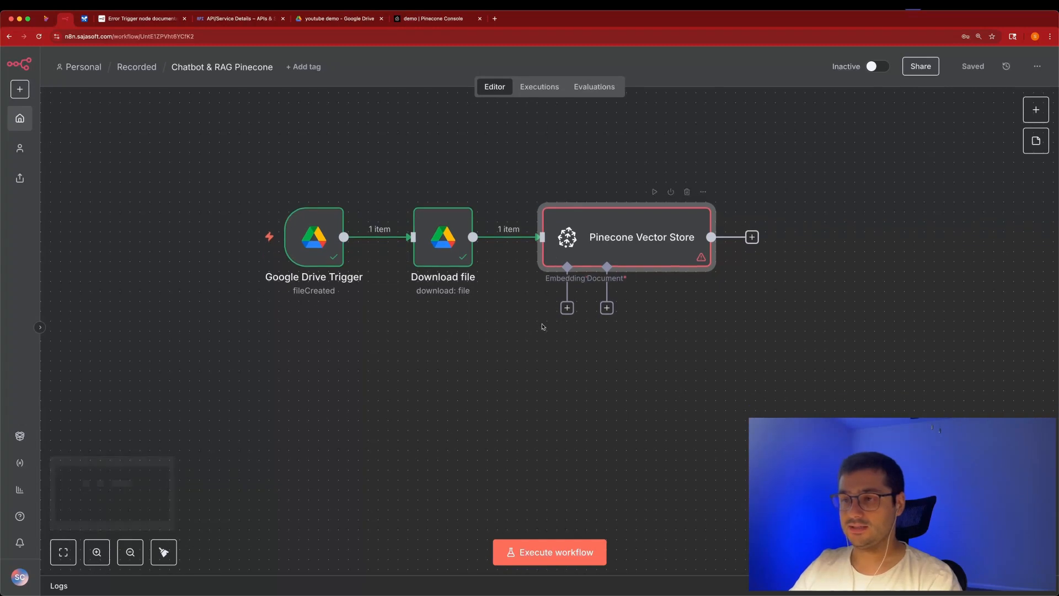
Attach an Embeddings OpenAI sub-node (text-embedding-3-small) to the Pinecone store and start a new OpenAI credential.
click(567, 307)
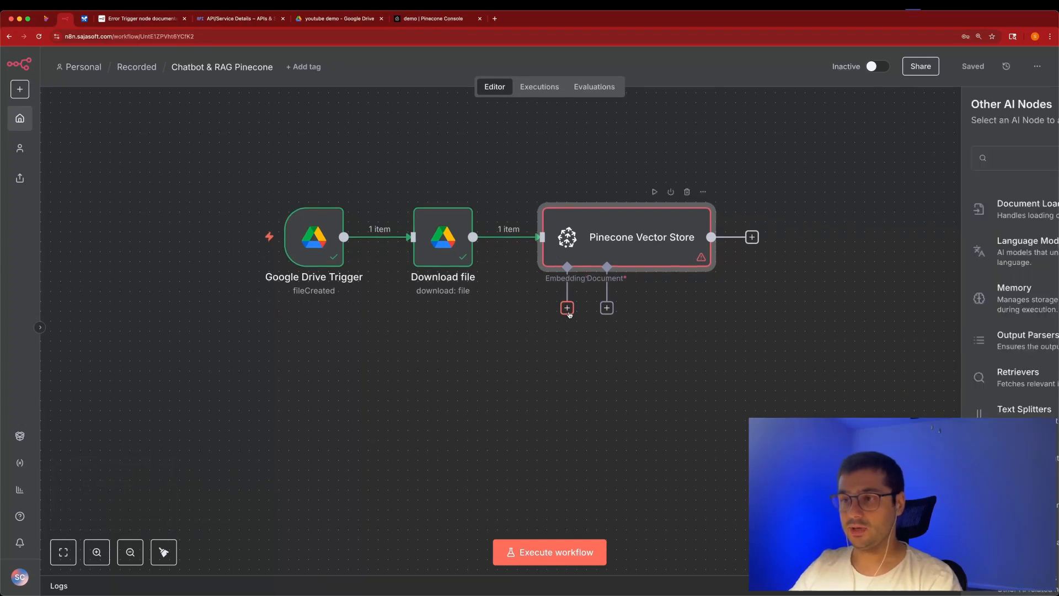
text(openai)
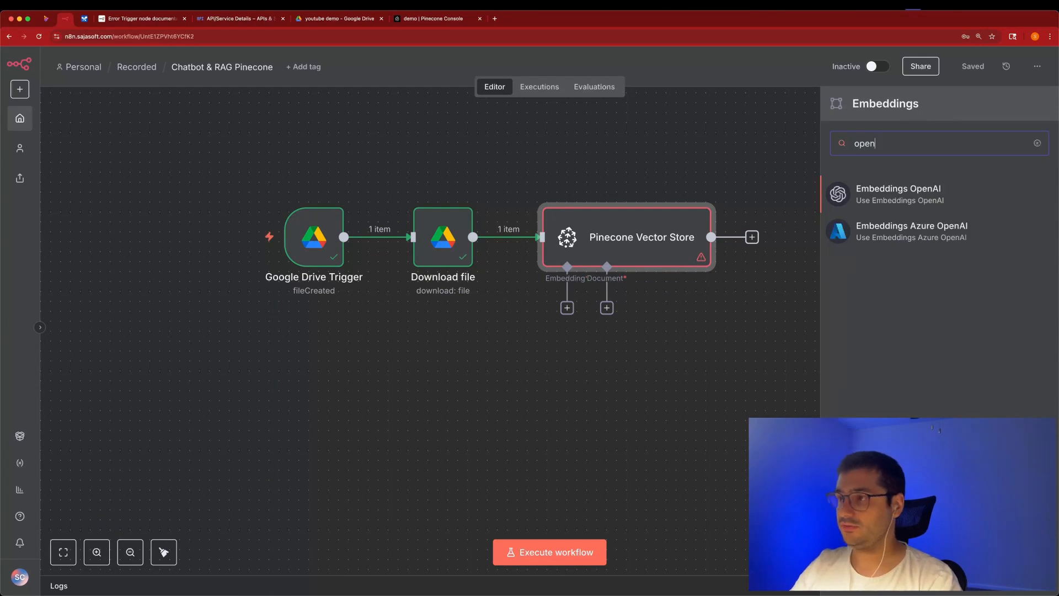
click(896, 199)
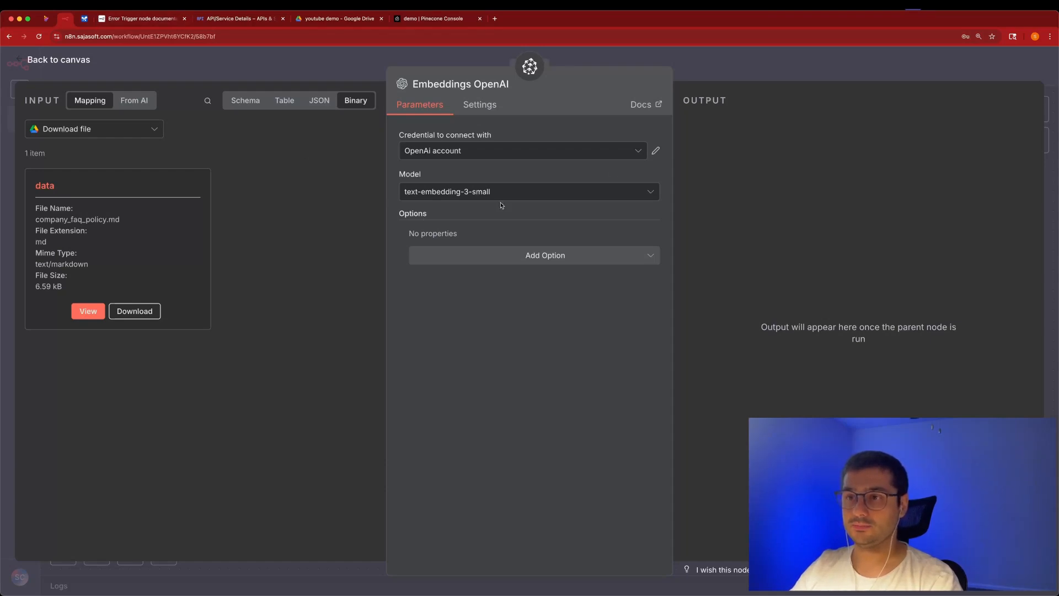
click(474, 153)
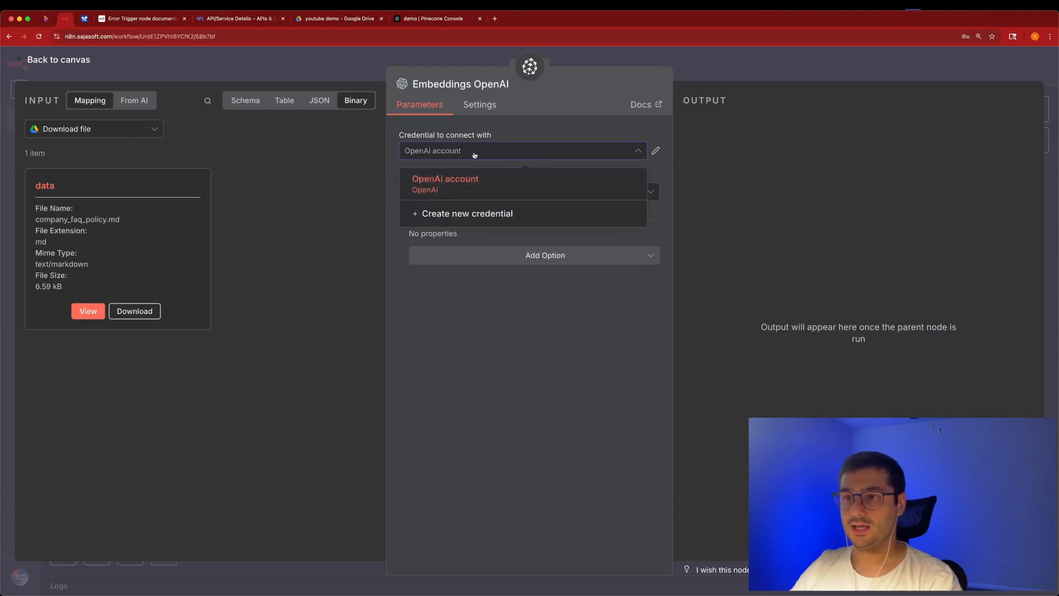
click(508, 219)
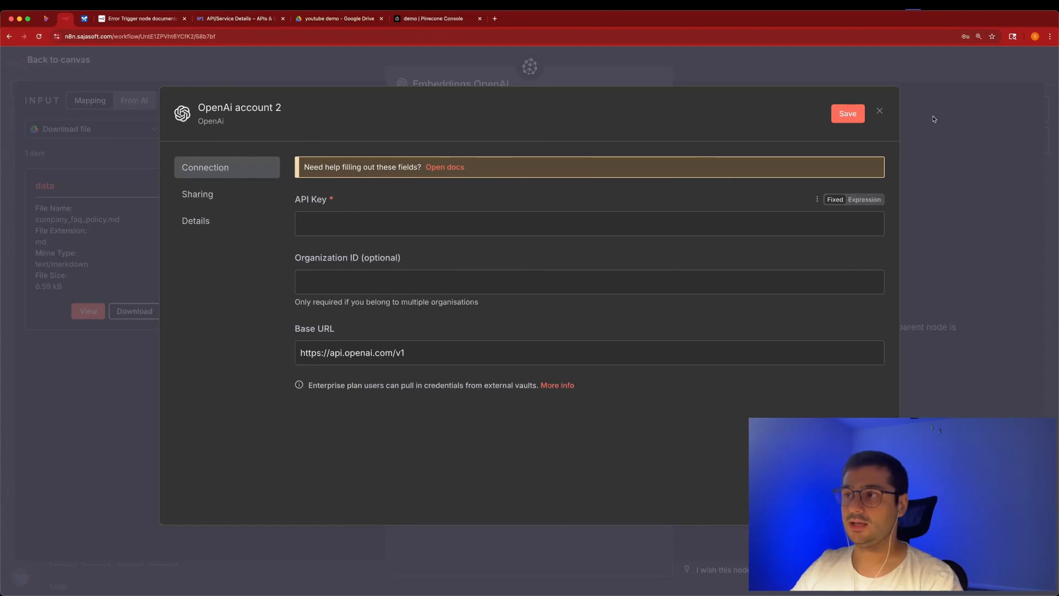
Follow the n8n OpenAI credentials docs' Using API key section to OpenAI's API keys page.
click(446, 167)
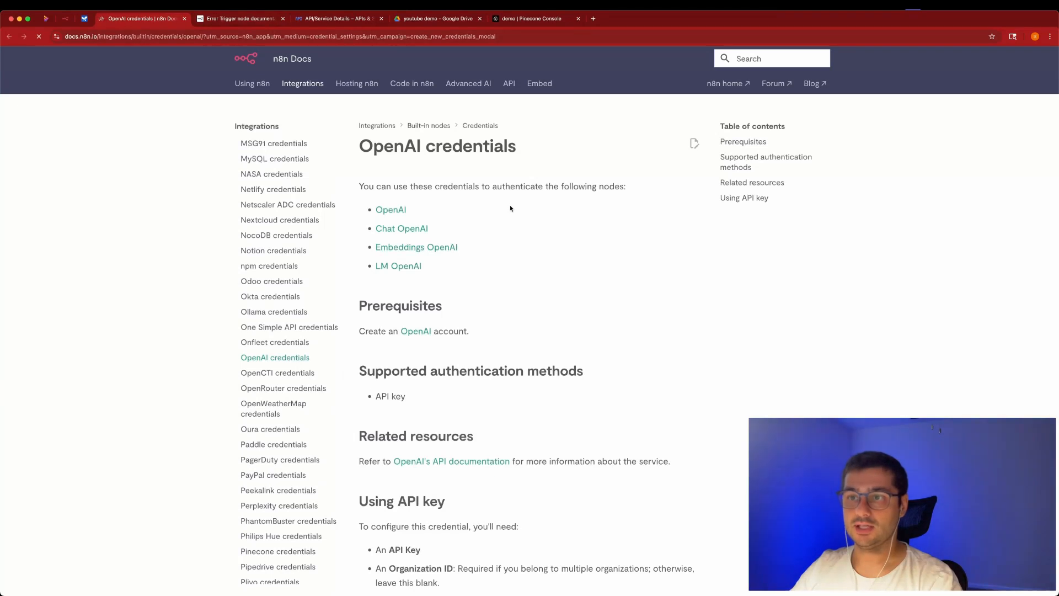
scroll(510, 208, down, 5)
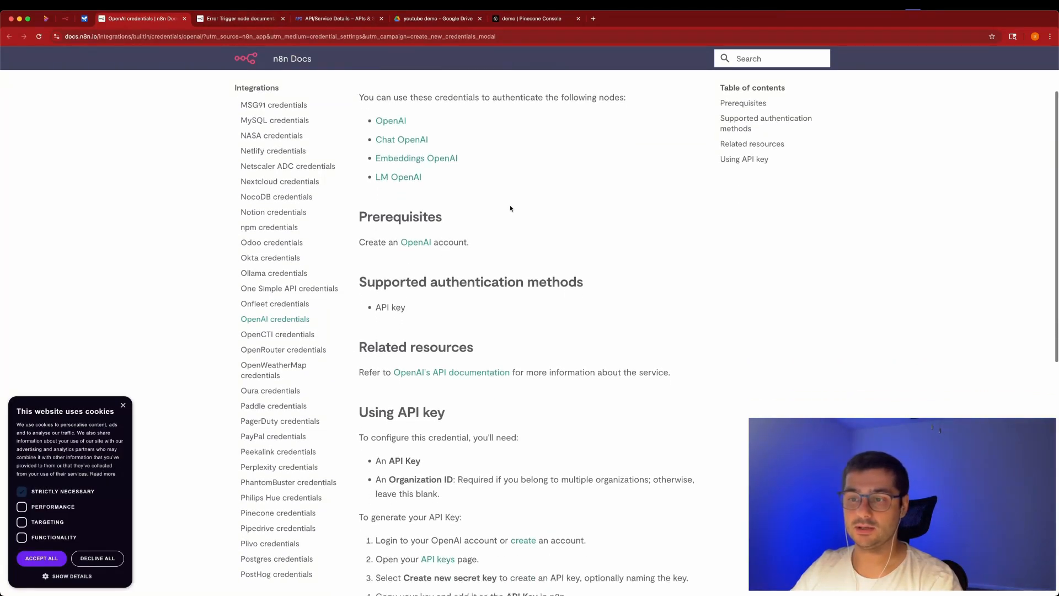
super+click(438, 423)
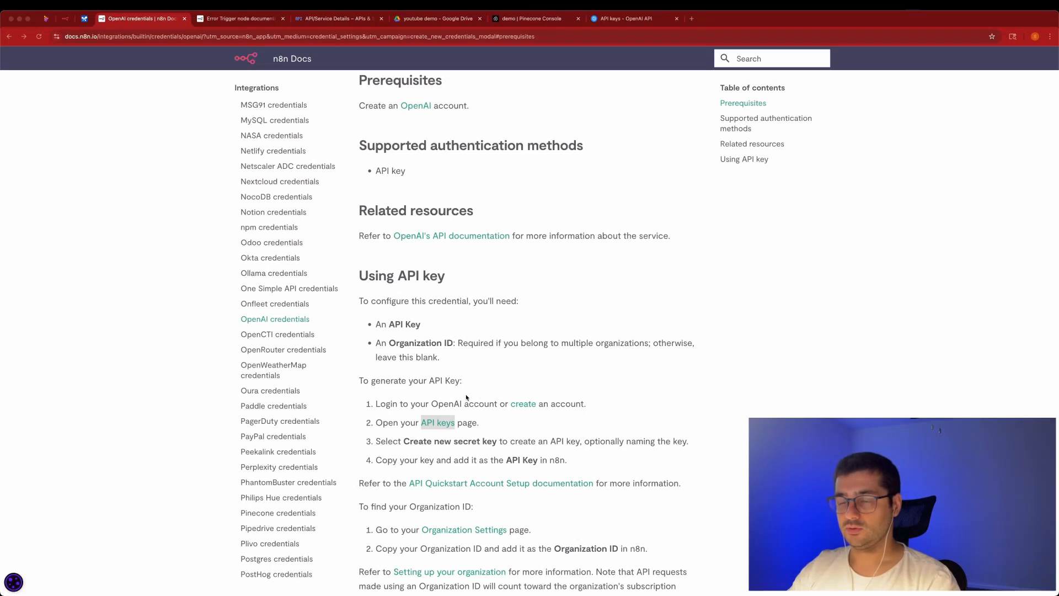
click(441, 423)
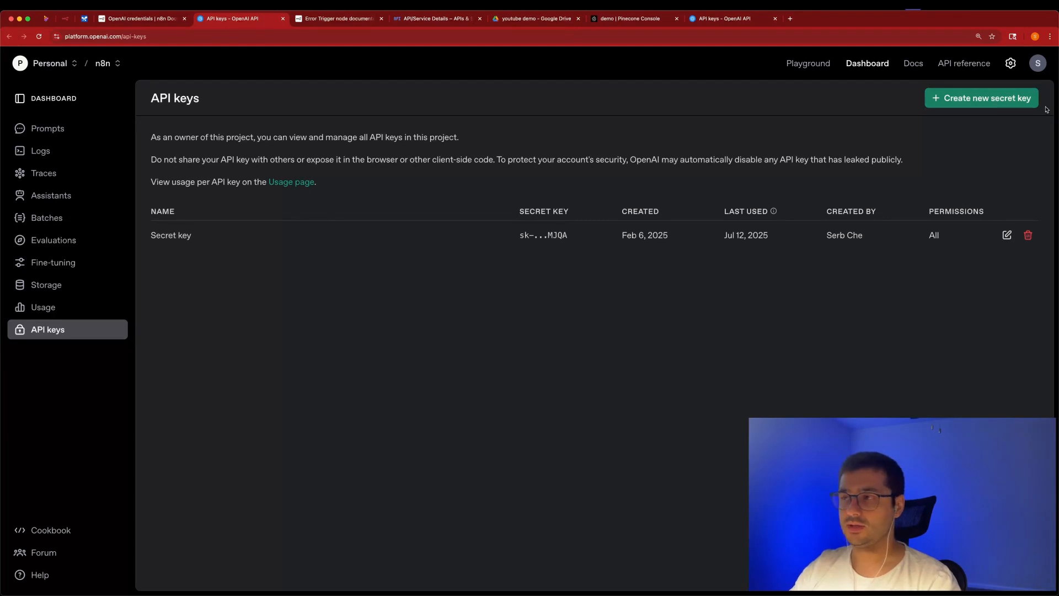
Create an OpenAI secret key named demo and copy its value for n8n.
click(1012, 100)
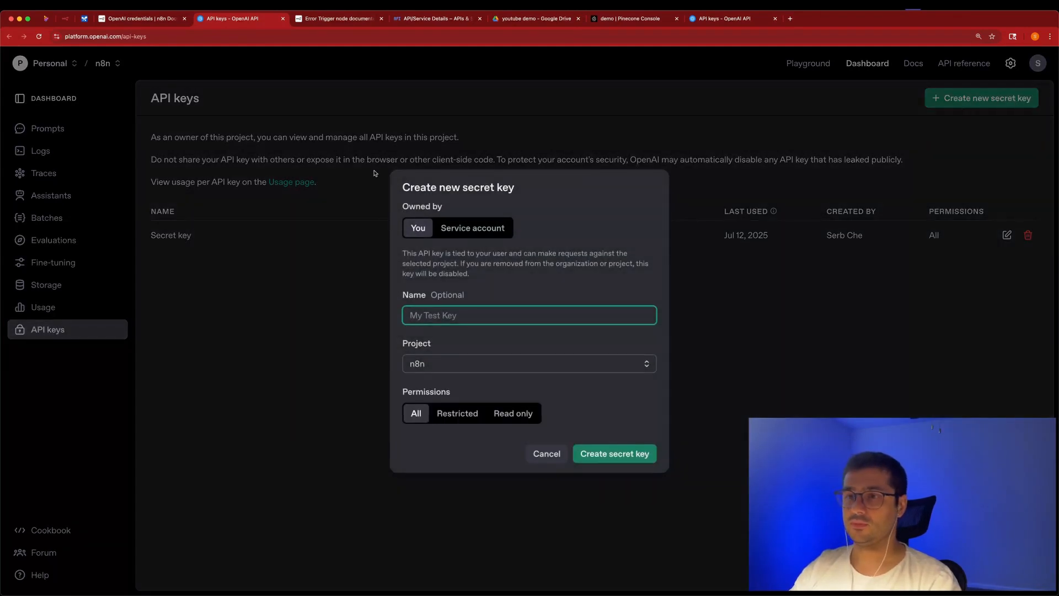
text(demo)
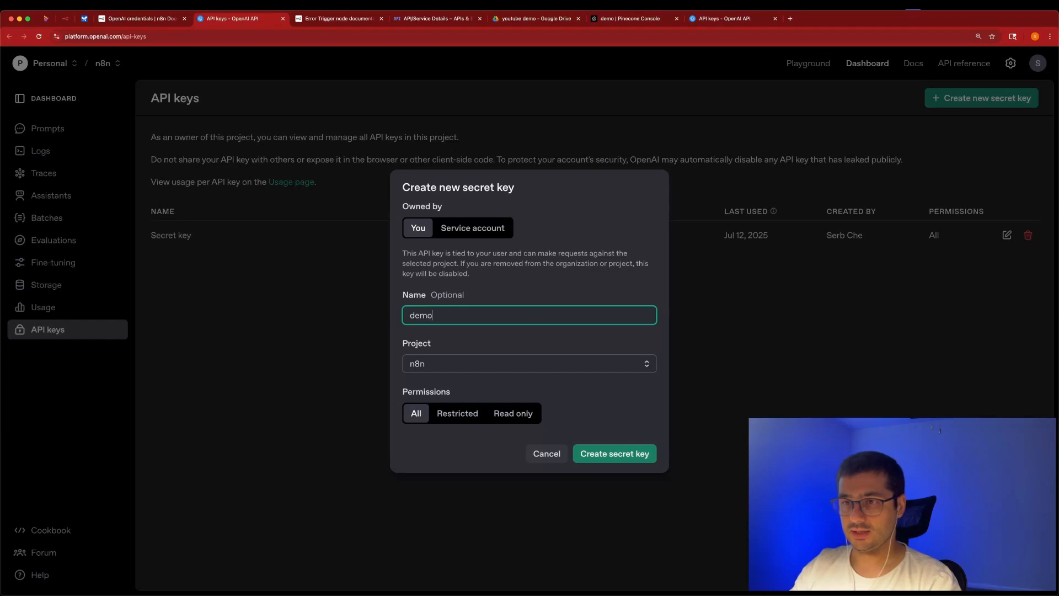
click(613, 455)
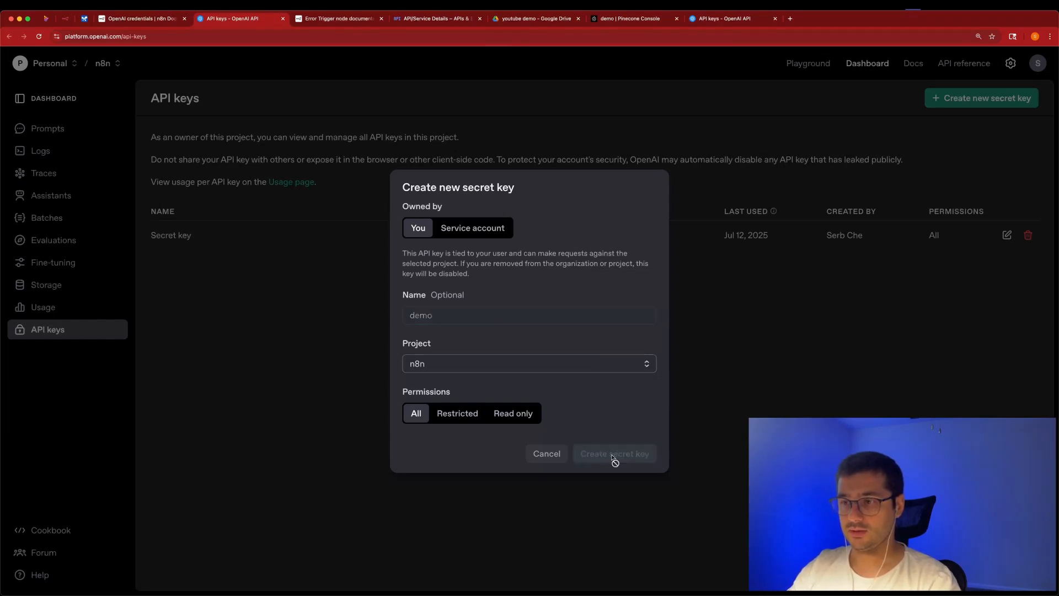
click(615, 342)
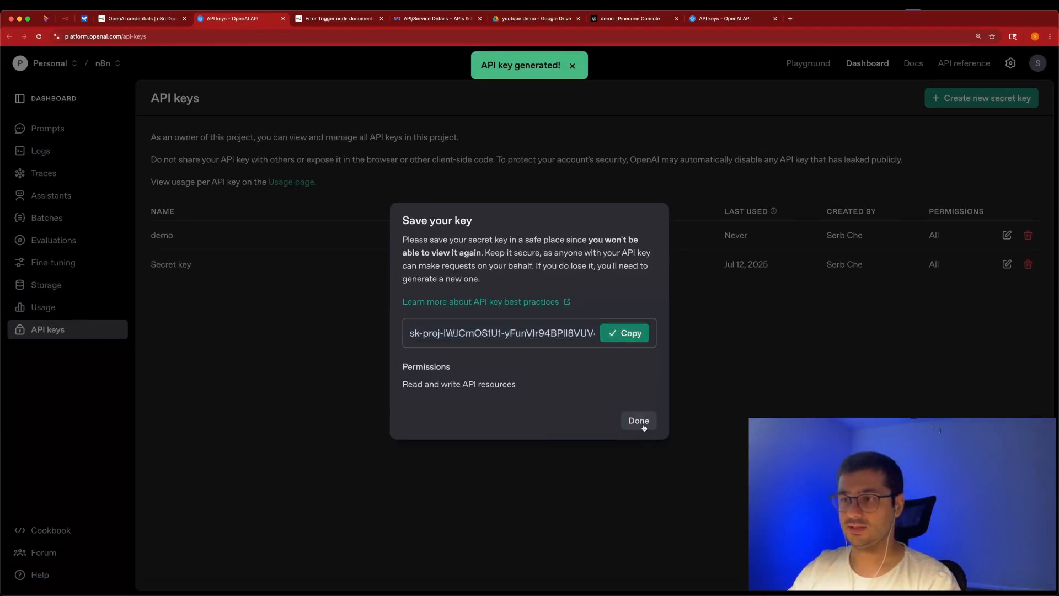
click(638, 425)
click(66, 19)
Paste the demo secret key into the OpenAI credential and save it so it tests successfully.
click(354, 220)
key(super+v)
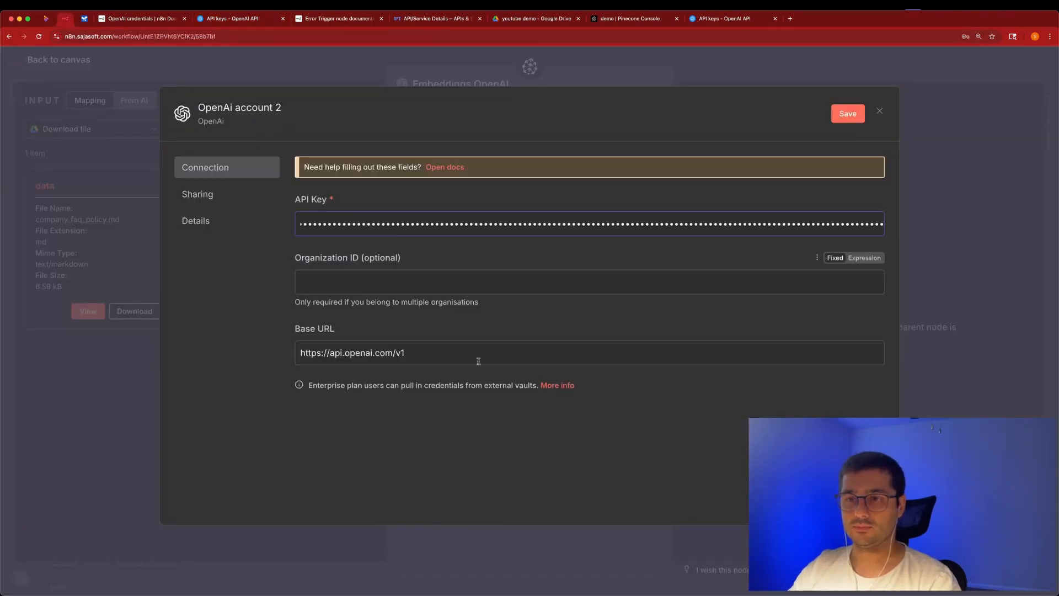
click(836, 119)
Rename the OpenAI credential to the account e-mail address, save it, decline the browser prompt, and close it.
click(260, 100)
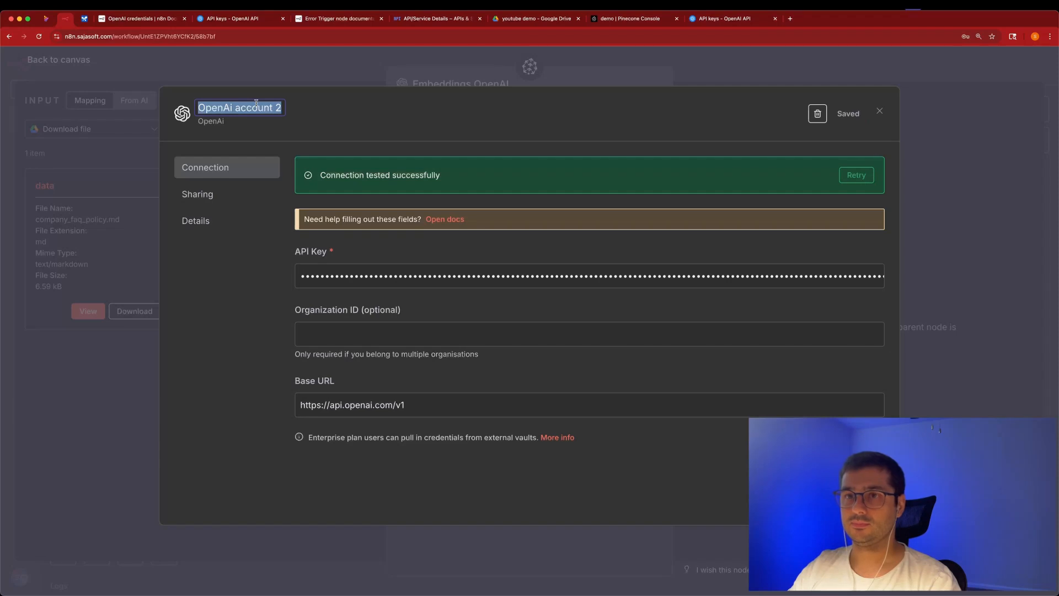
key(super+v)
key(super+a)
key(BackSpace)
key(super+v)
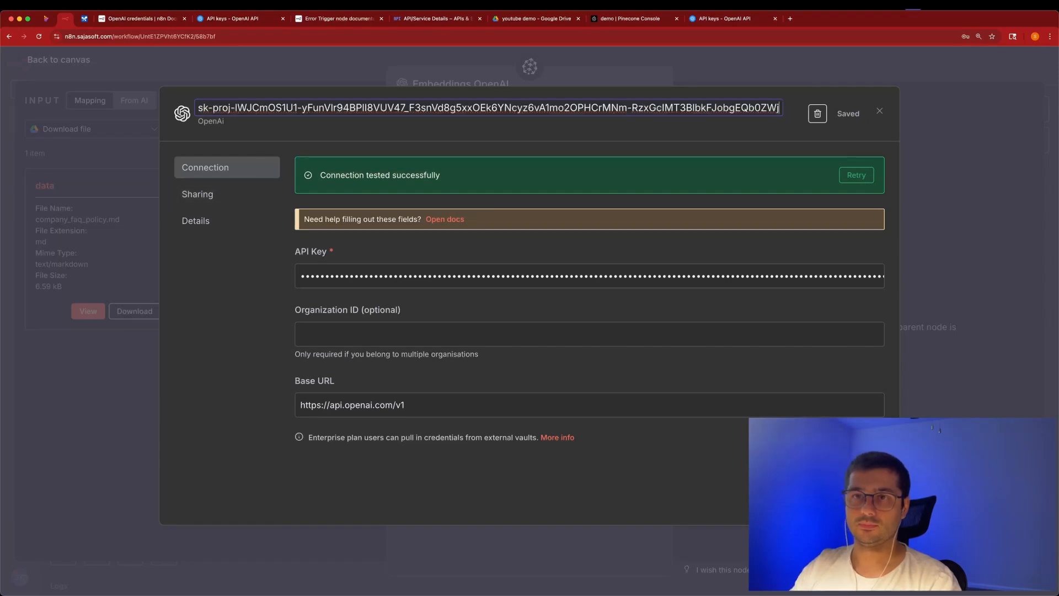
key(super+a)
key(BackSpace)
key(Return)
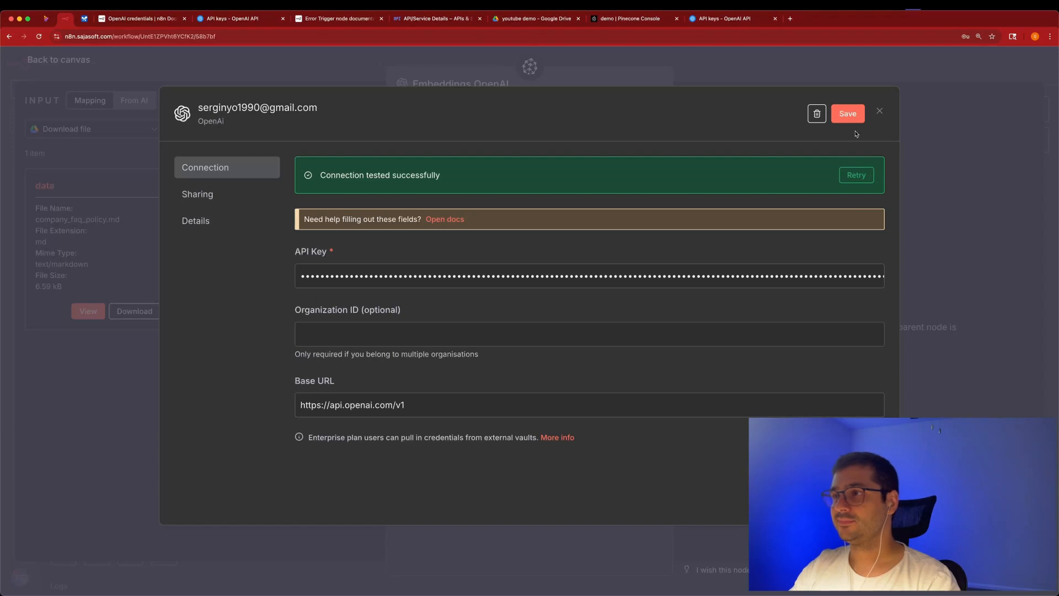
click(848, 113)
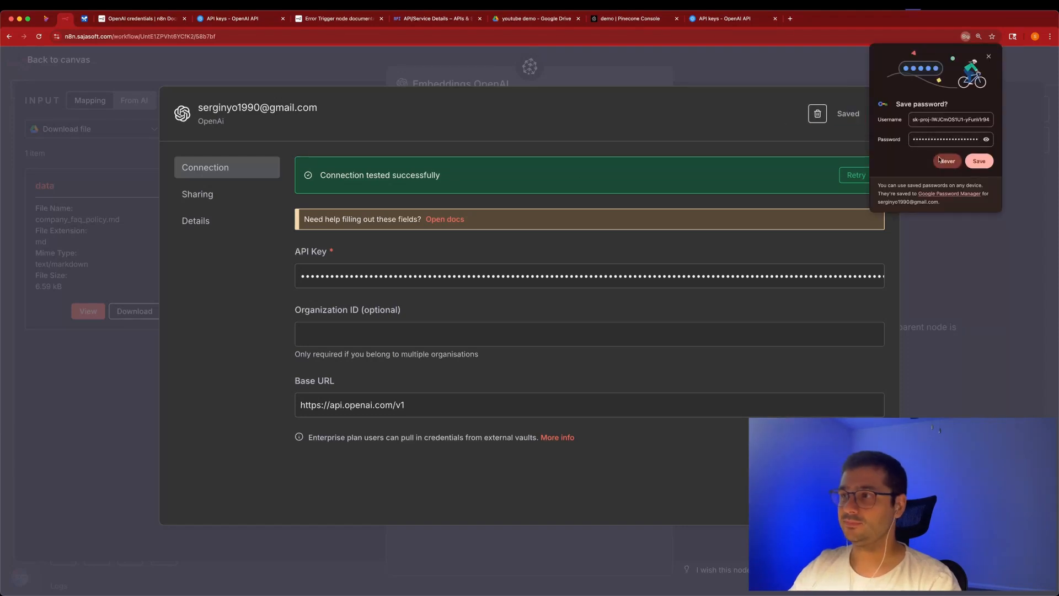
click(949, 160)
click(880, 113)
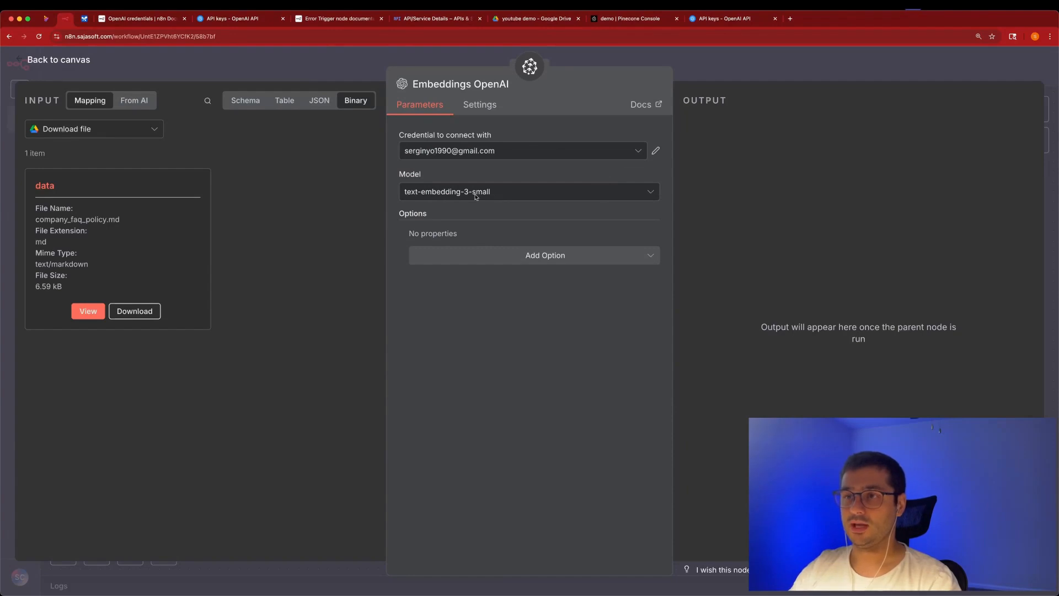
Nudge the Embeddings OpenAI node lower and add a Default Data Loader to the Pinecone store's Document input.
click(695, 66)
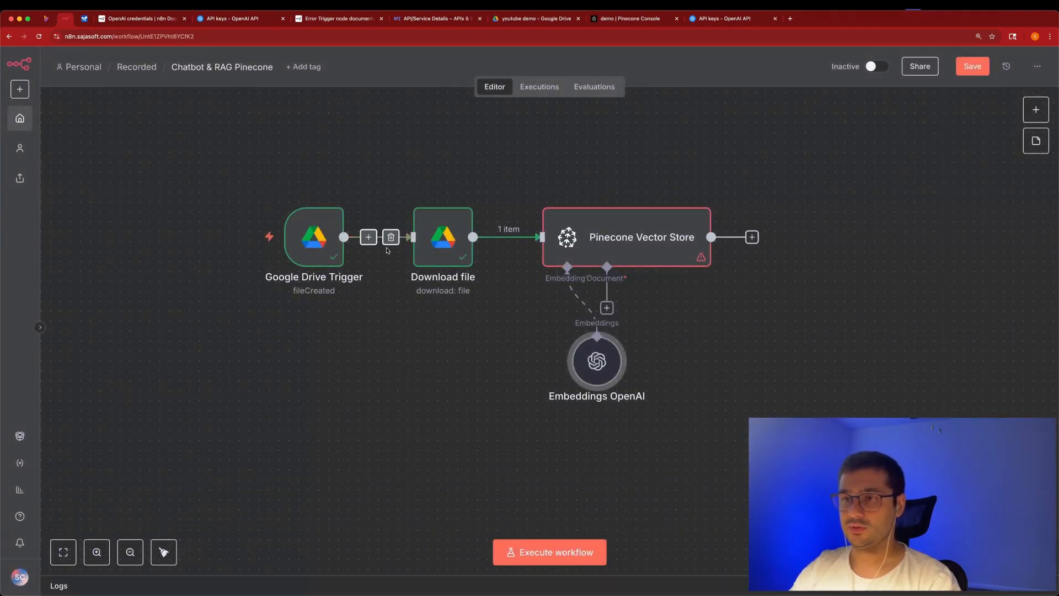
drag(512, 355, 521, 374)
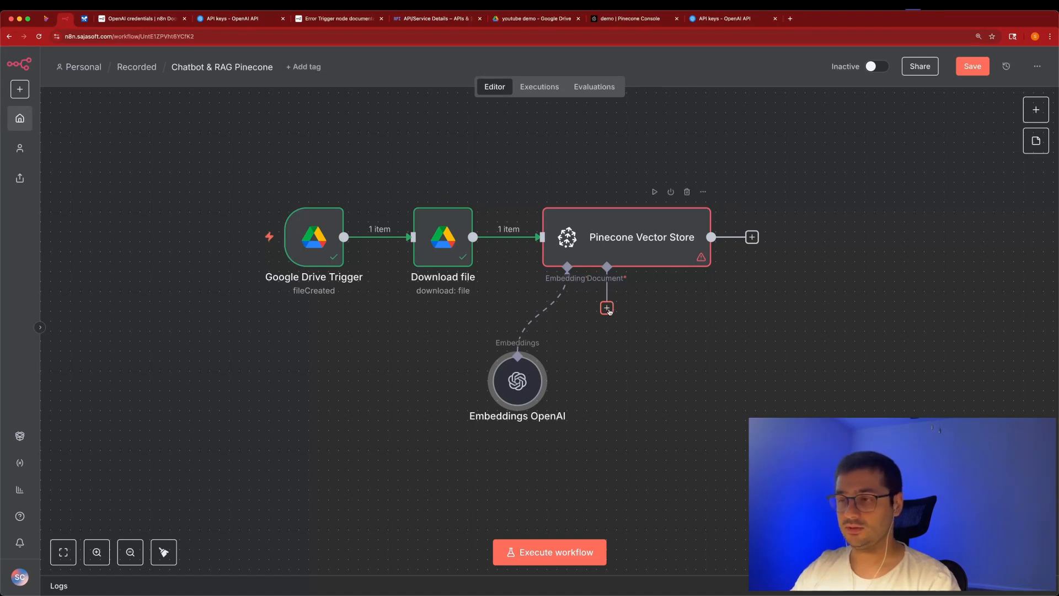
click(607, 308)
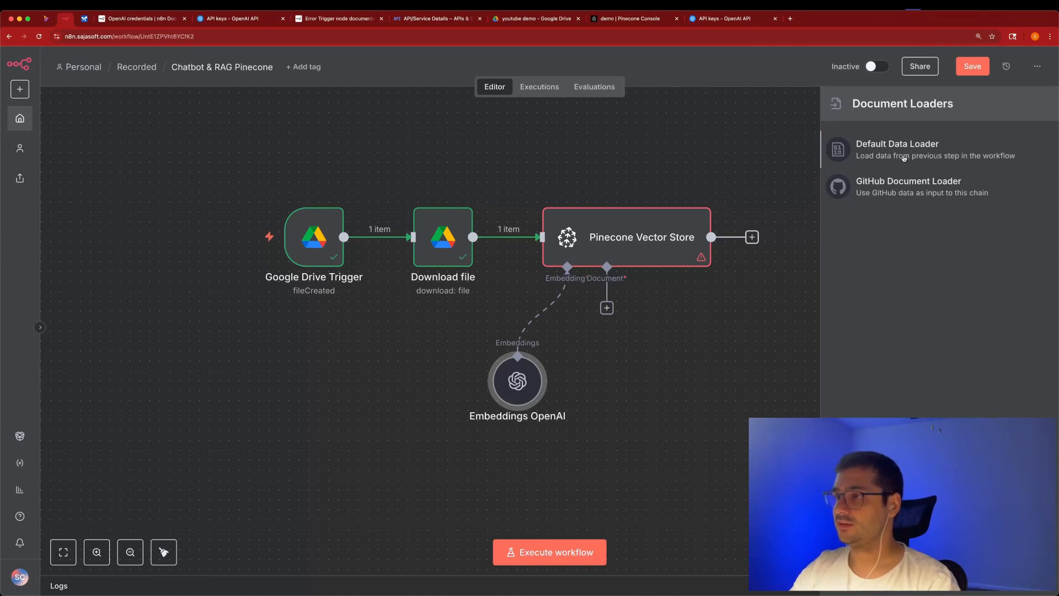
click(903, 158)
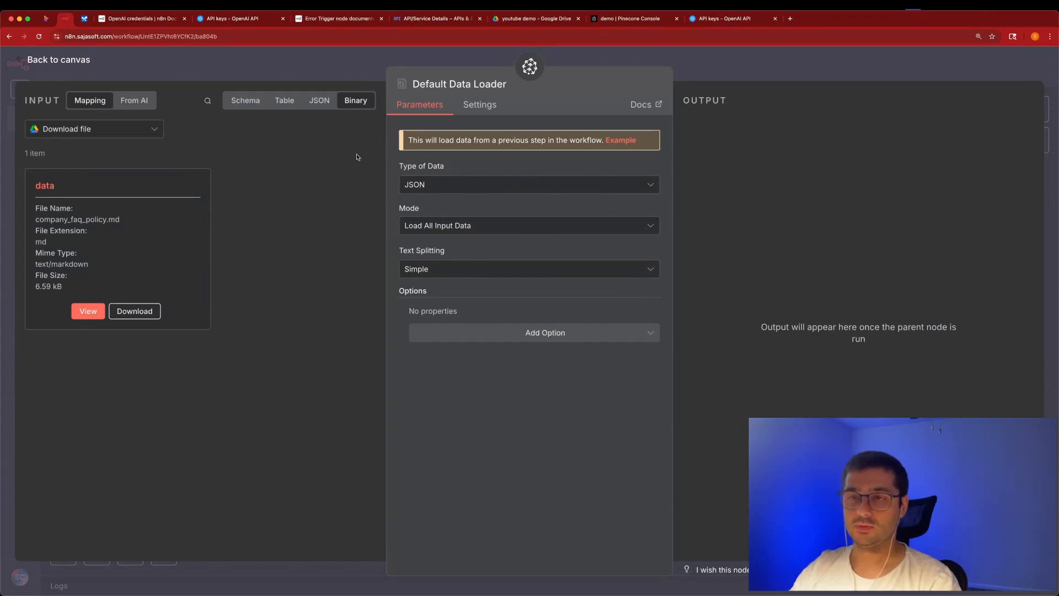
Compare the loader's incoming data in the JSON and file views.
click(432, 189)
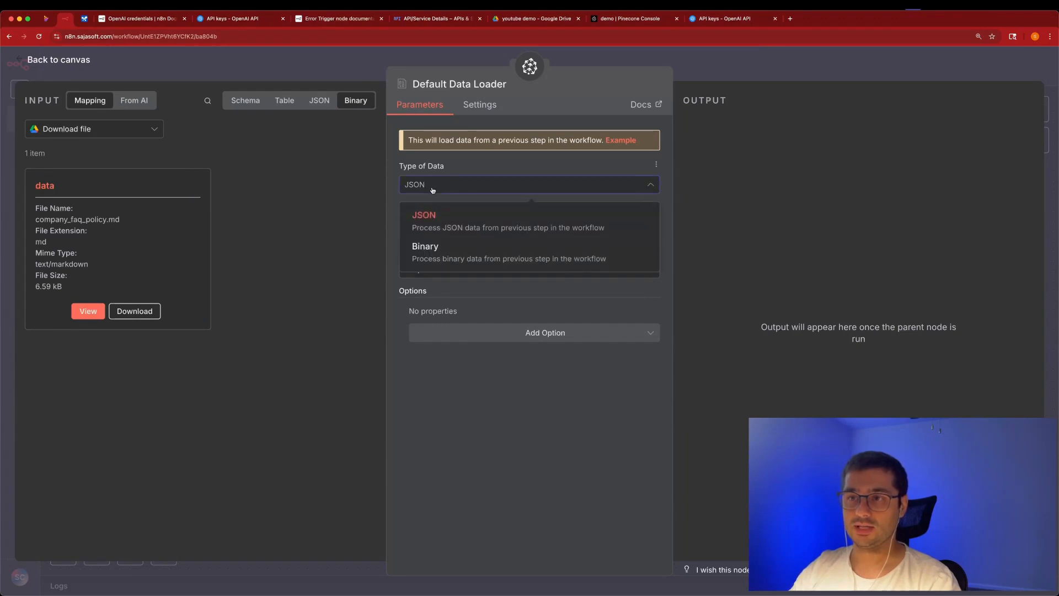
click(432, 190)
click(333, 101)
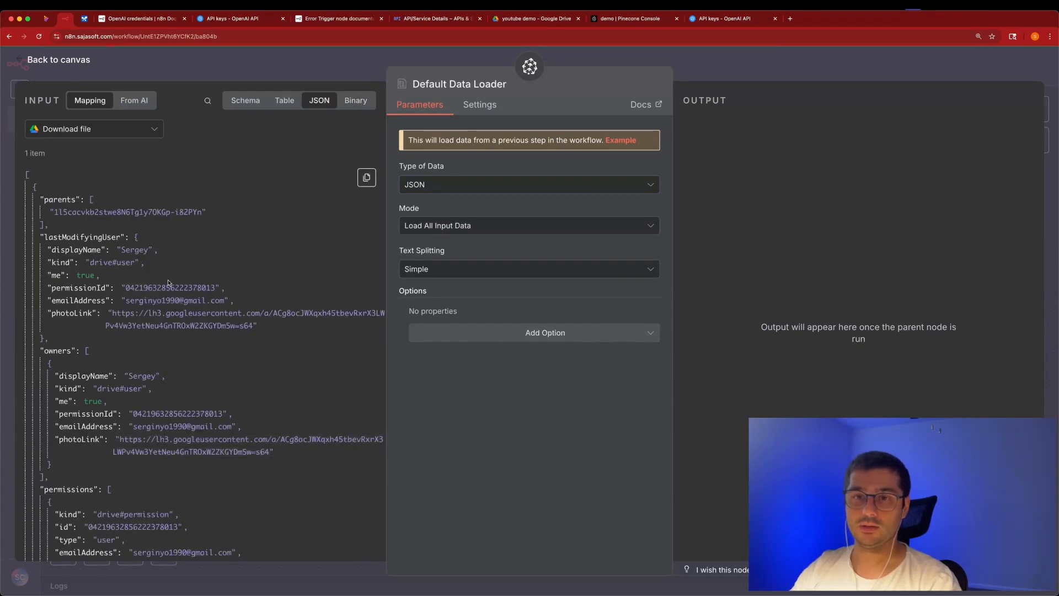
scroll(168, 381, down, 10)
scroll(167, 380, down, 15)
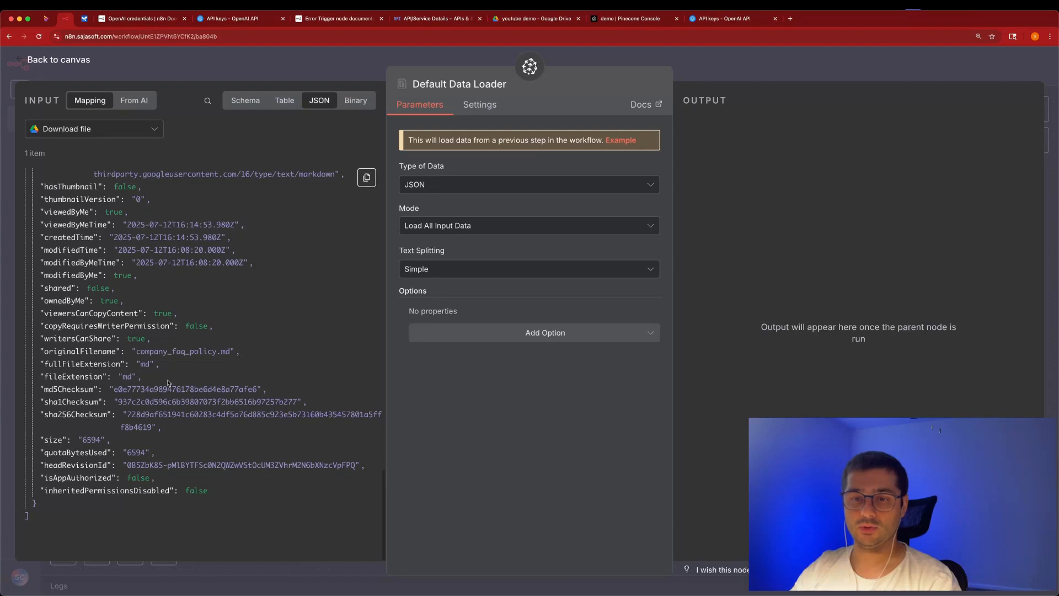
scroll(167, 380, up, 2)
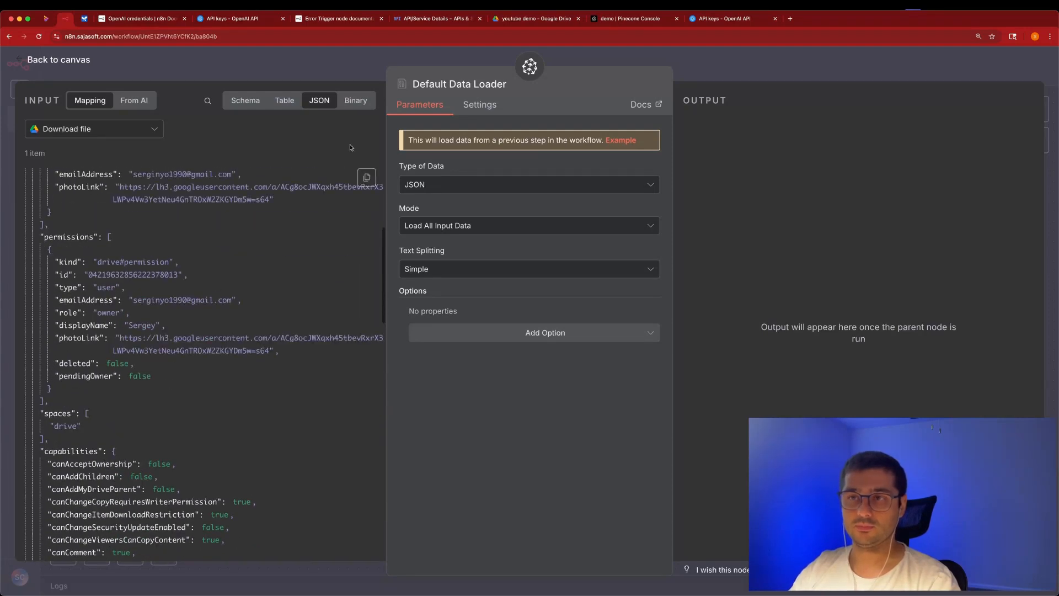
click(361, 104)
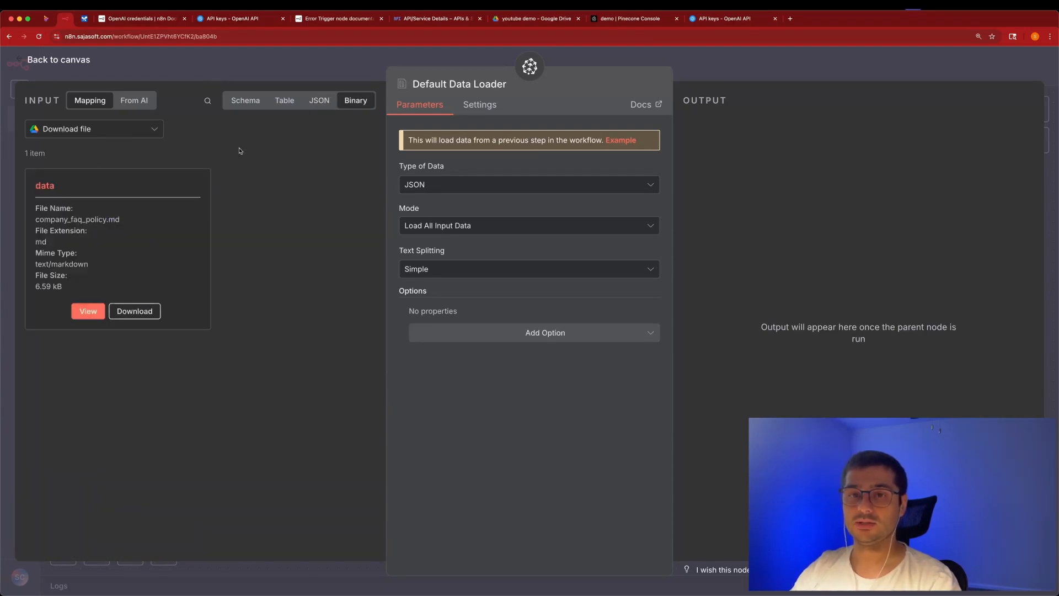
click(319, 101)
scroll(309, 221, down, 15)
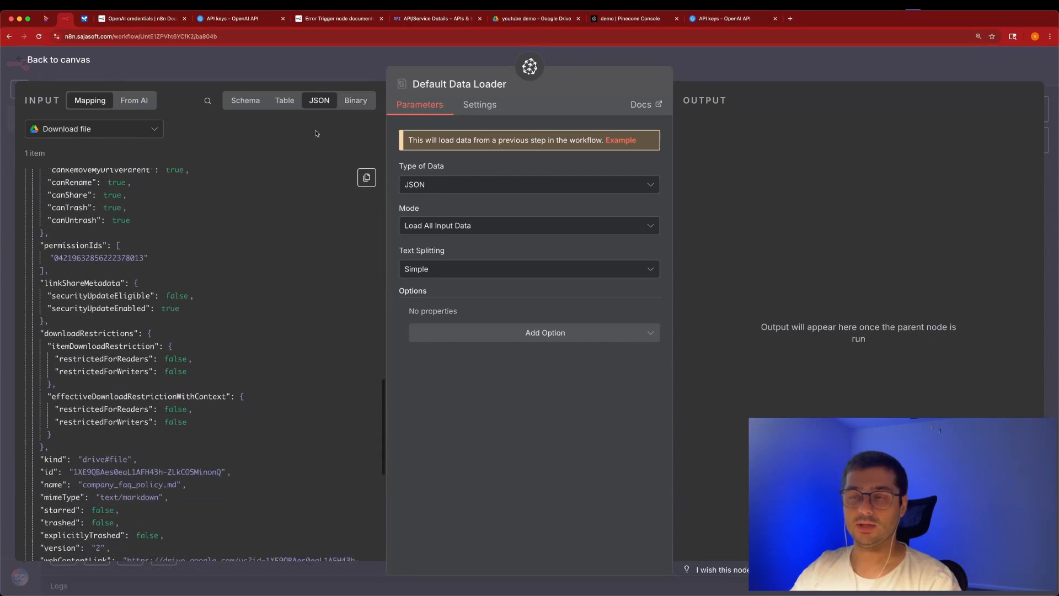
click(356, 100)
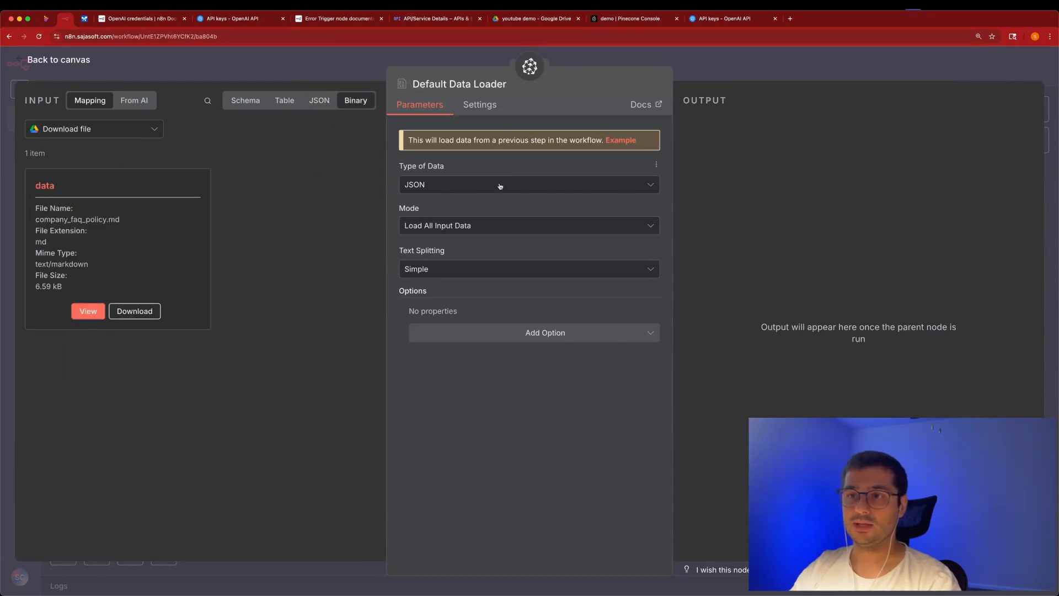
Set Type of Data to Binary, keeping automatic format detection by mime type.
click(455, 184)
click(442, 247)
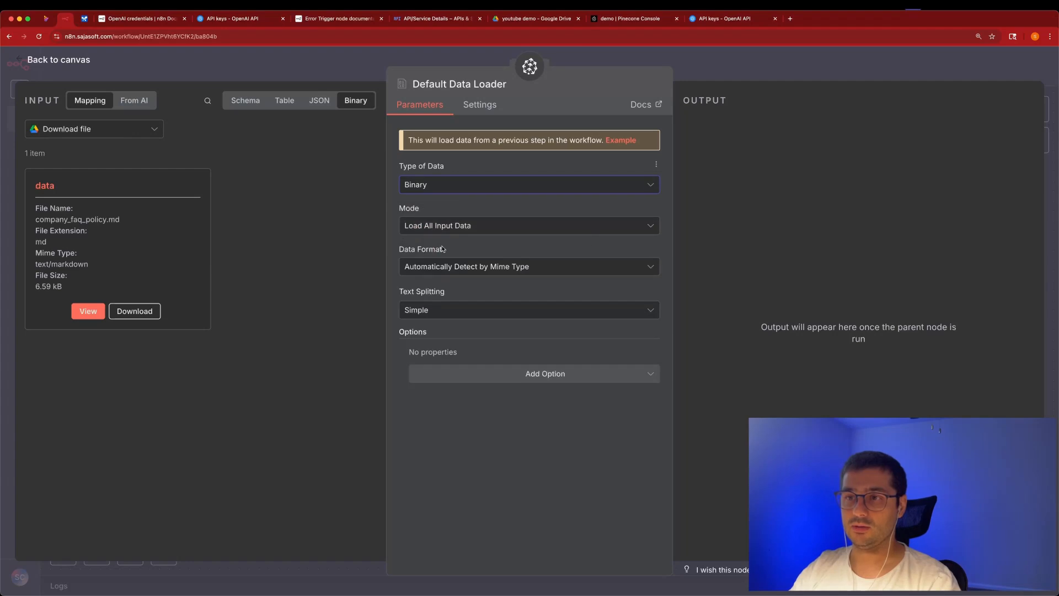
click(508, 268)
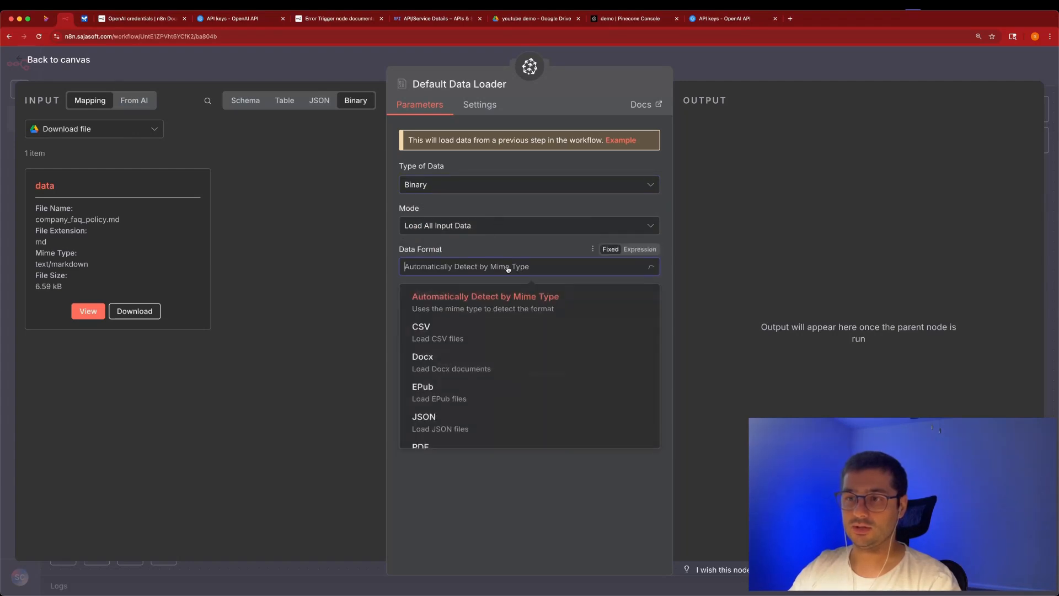
click(507, 268)
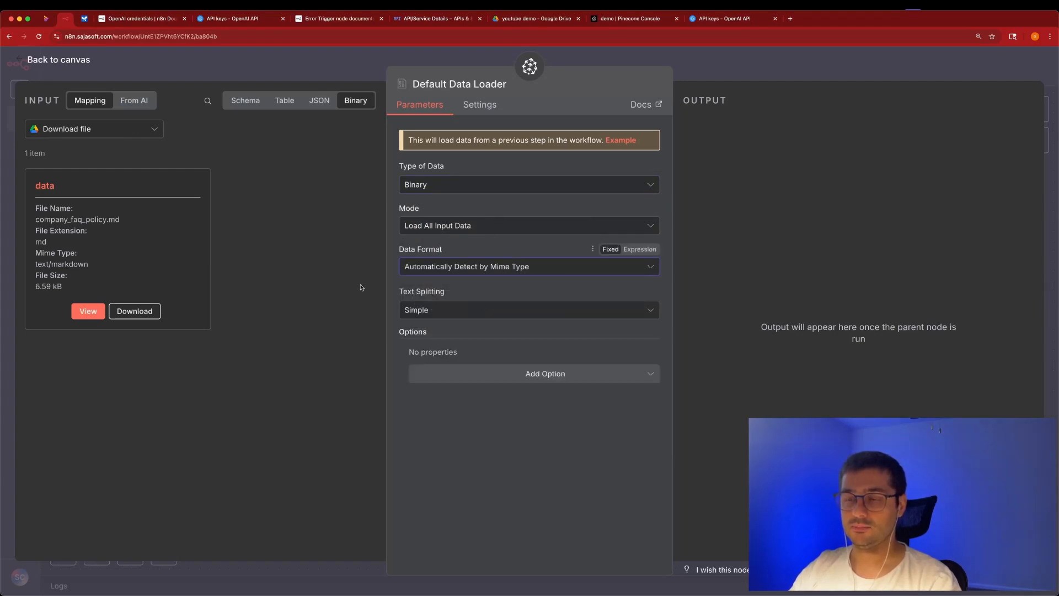
Try Custom text splitting, then settle on Simple text splitting.
click(502, 311)
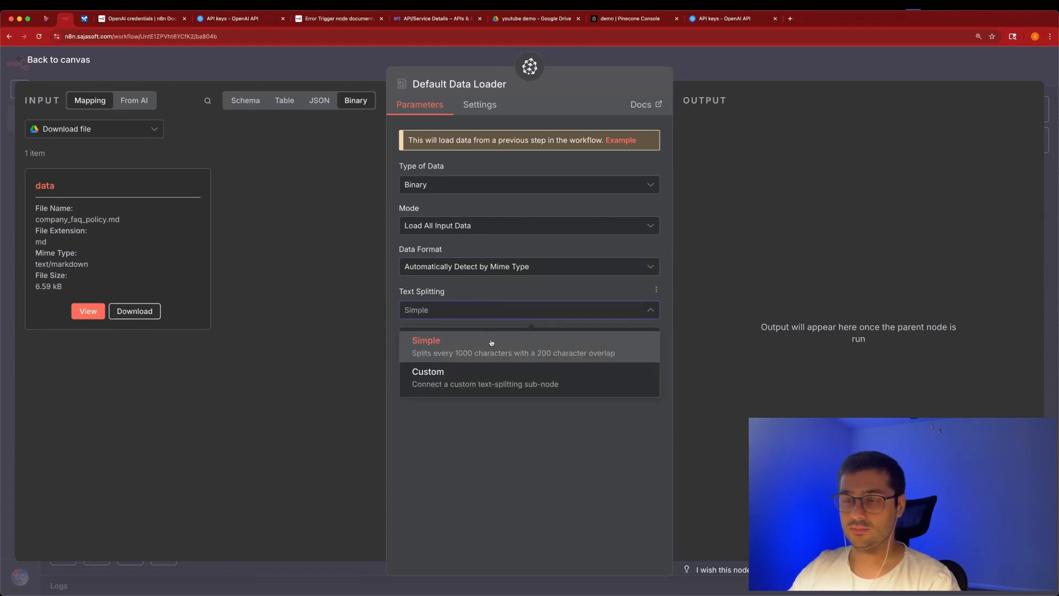
click(481, 373)
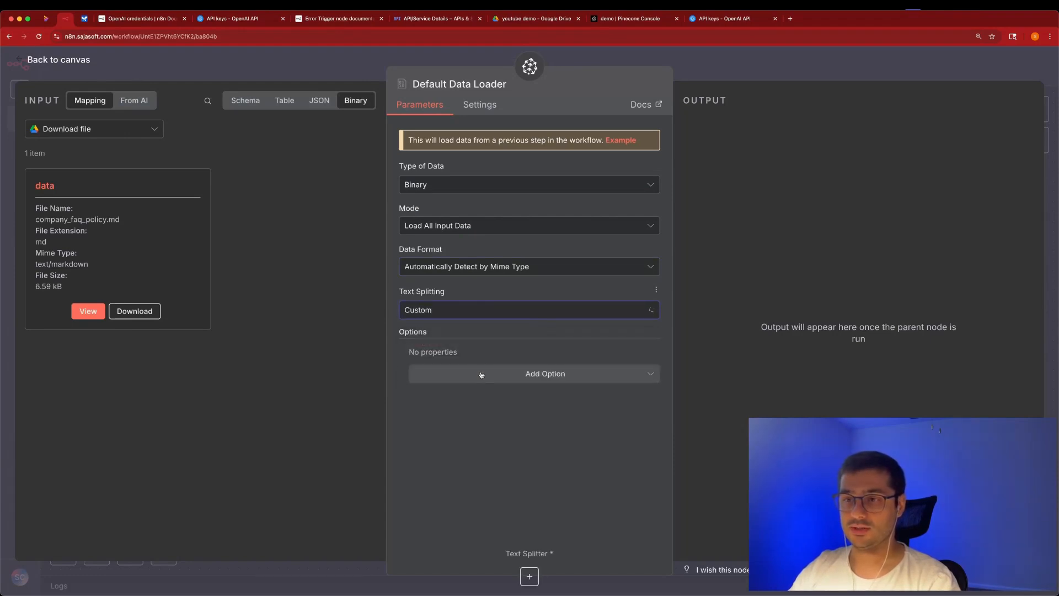
click(421, 317)
click(603, 314)
click(580, 374)
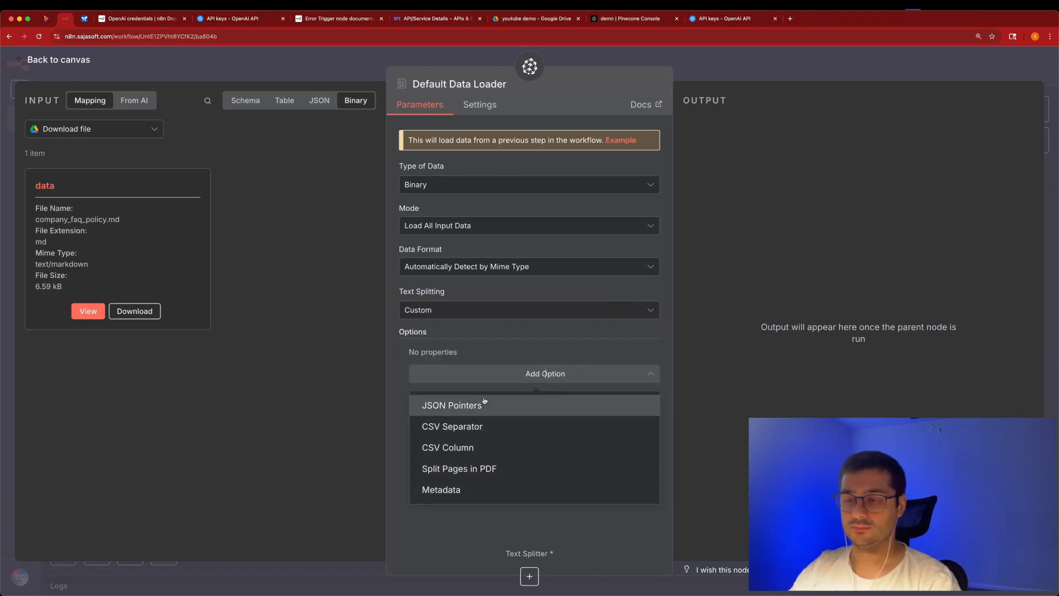
click(494, 311)
click(513, 343)
click(555, 310)
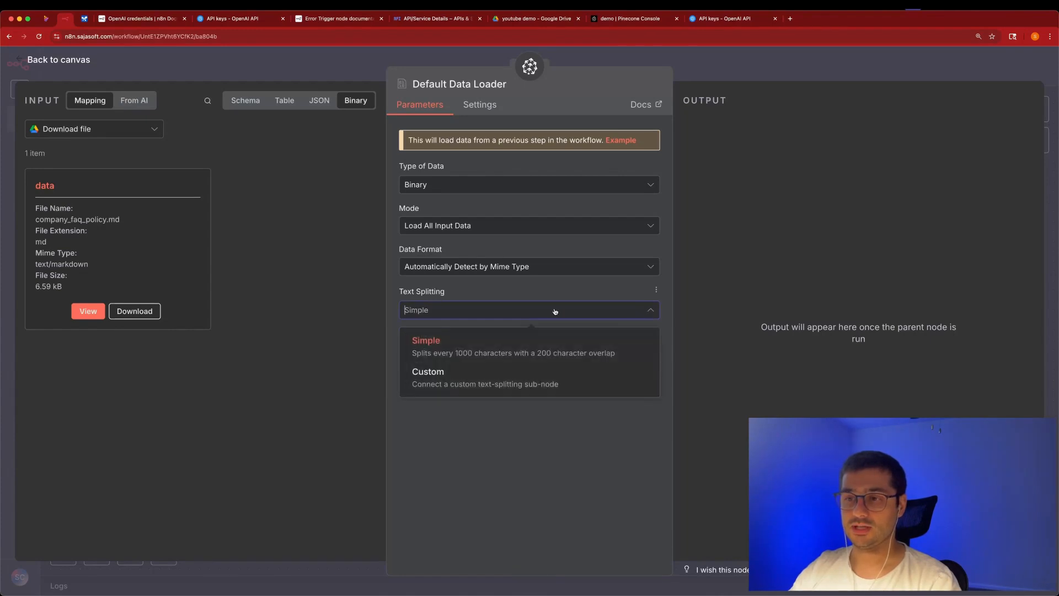
click(508, 351)
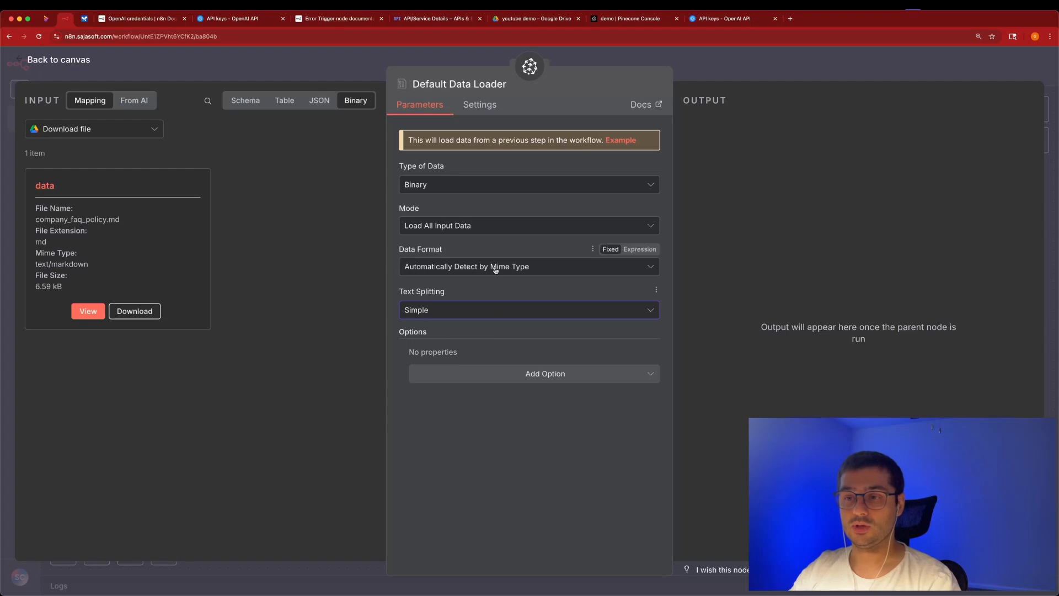
Add a Metadata option with a name/value pair, then remove it and return to the canvas.
click(500, 381)
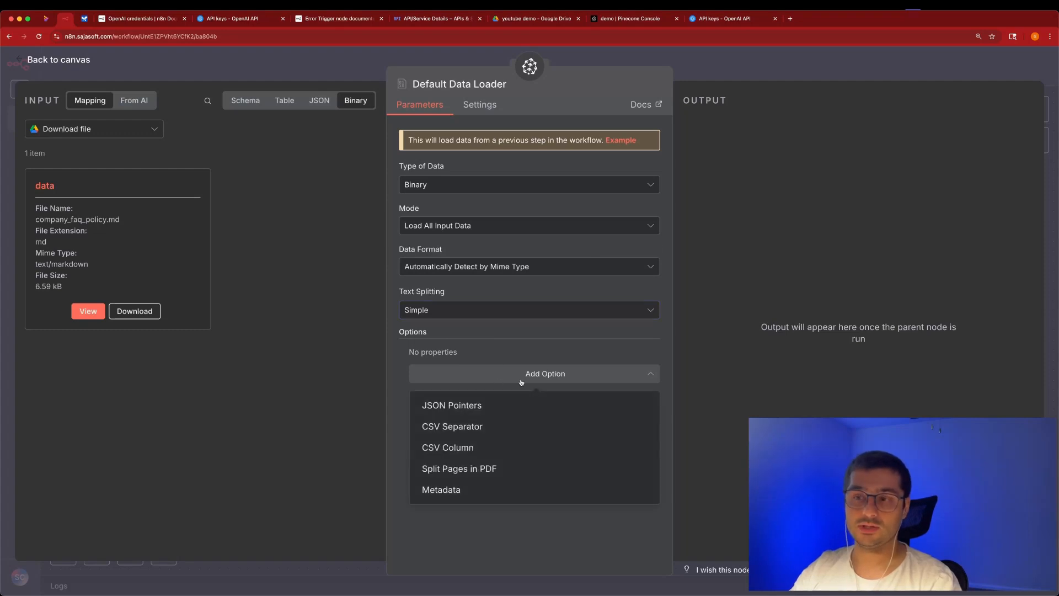
click(481, 489)
click(487, 391)
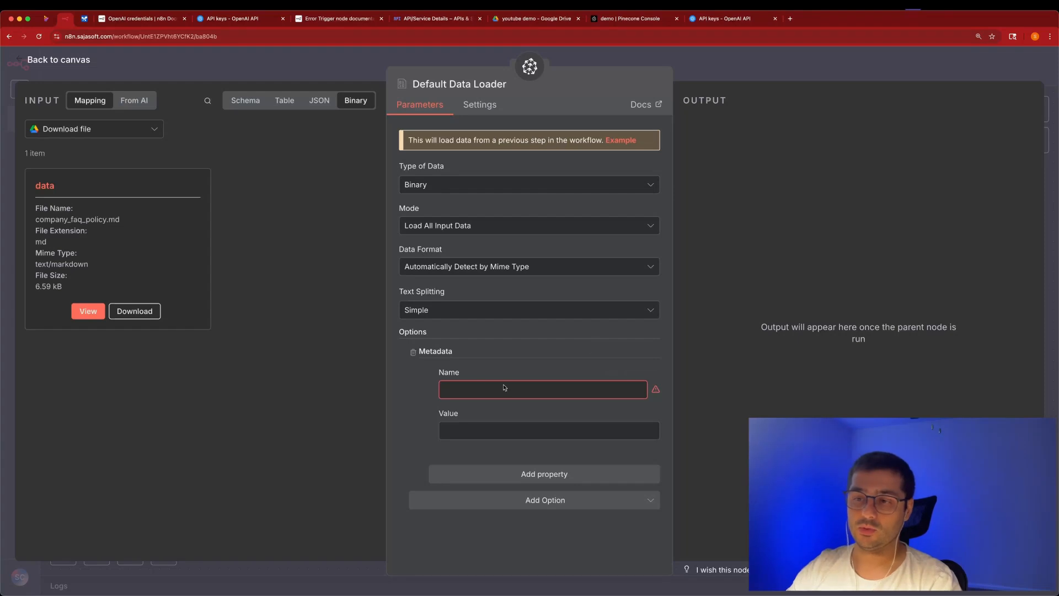
click(412, 351)
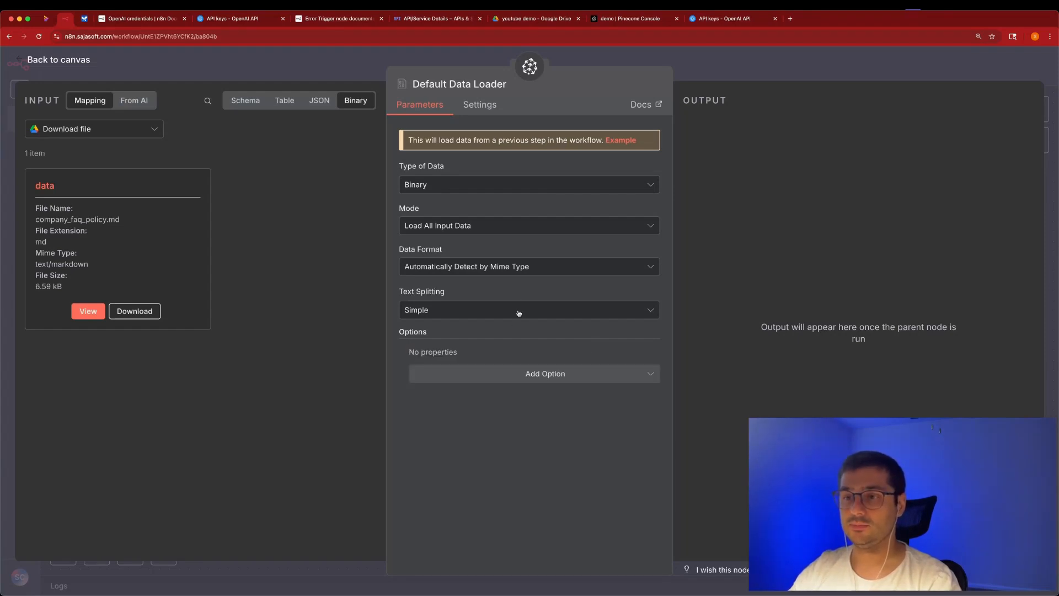
click(746, 72)
Align the Default Data Loader, run the Pinecone Vector Store step, and inspect the loader's error.
drag(670, 348, 667, 367)
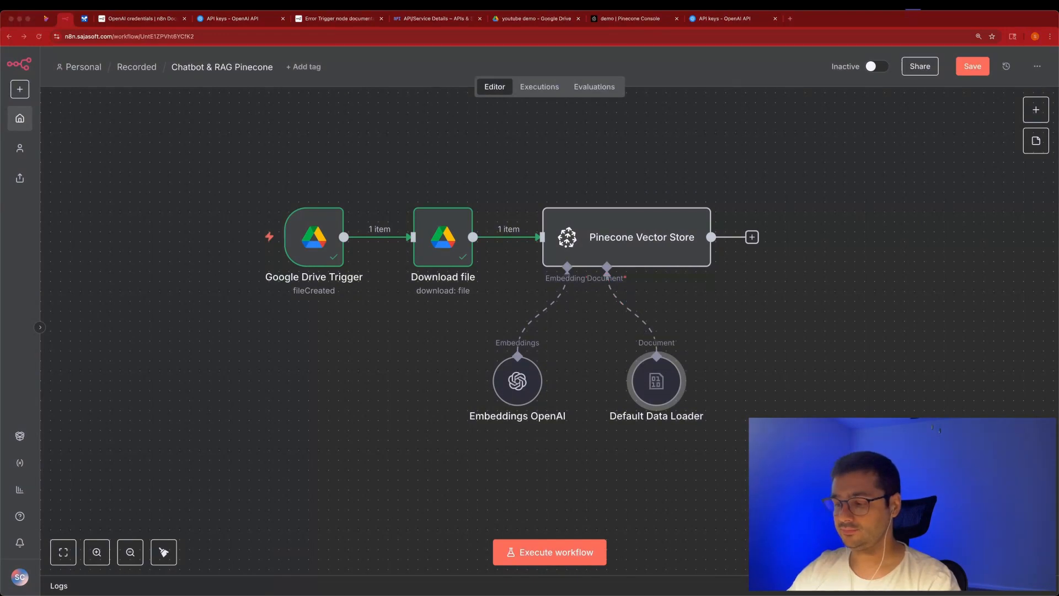
click(596, 167)
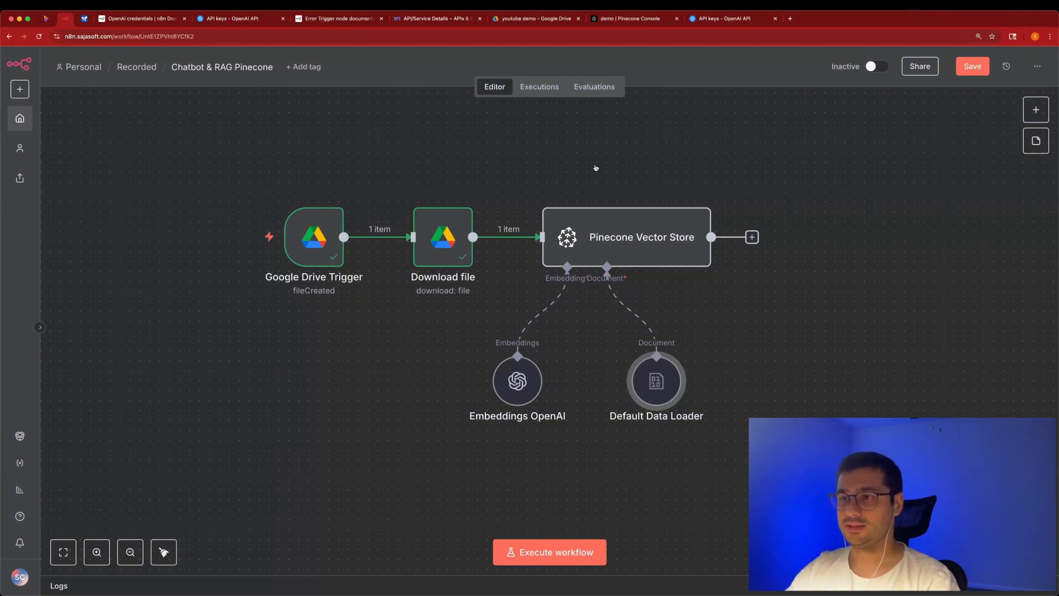
click(738, 140)
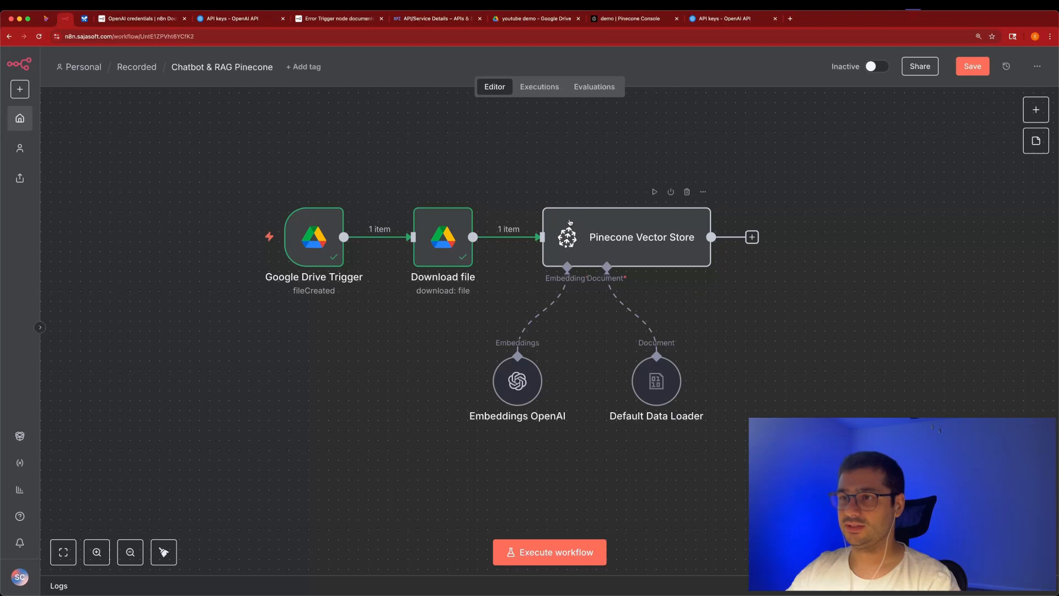
click(647, 192)
click(655, 192)
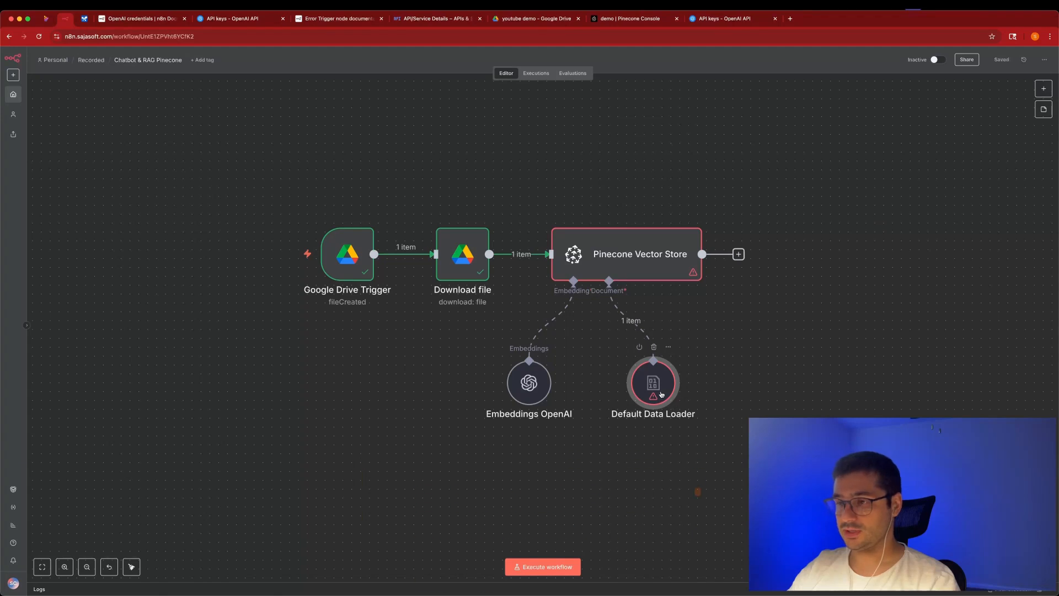
double_click(660, 393)
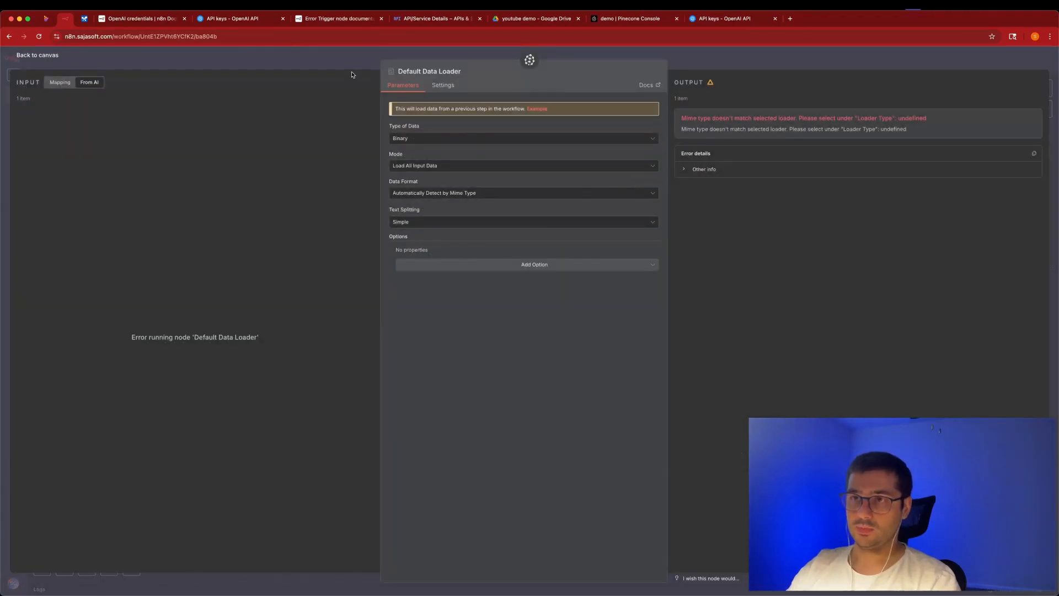
key(Escape)
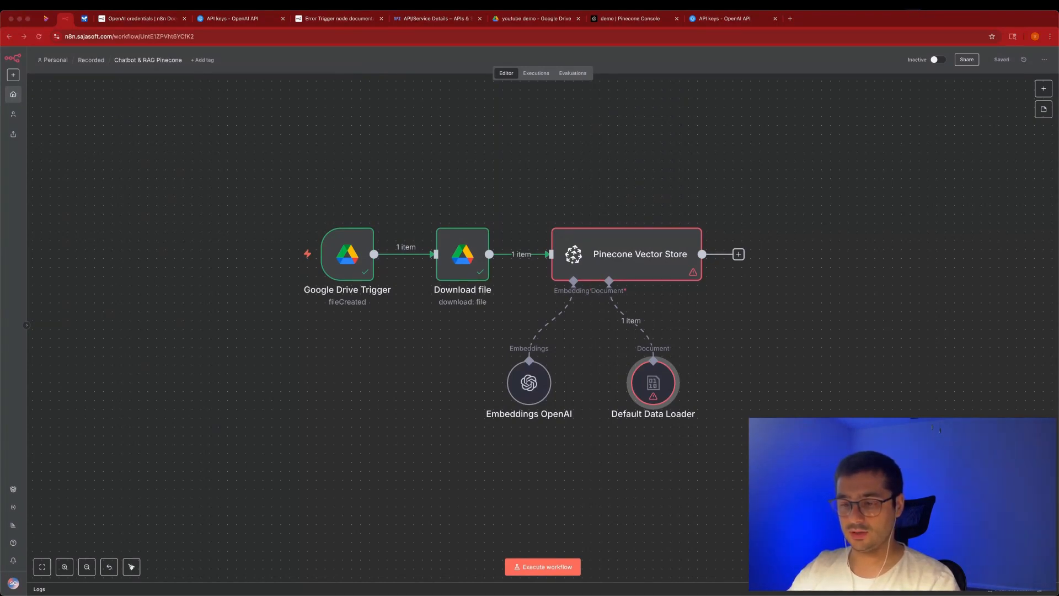
Enlarge and scroll through the company_faq_policy.txt preview, then close it and return to the youtube demo Drive folder.
drag(381, 593, 403, 159)
drag(589, 325, 711, 552)
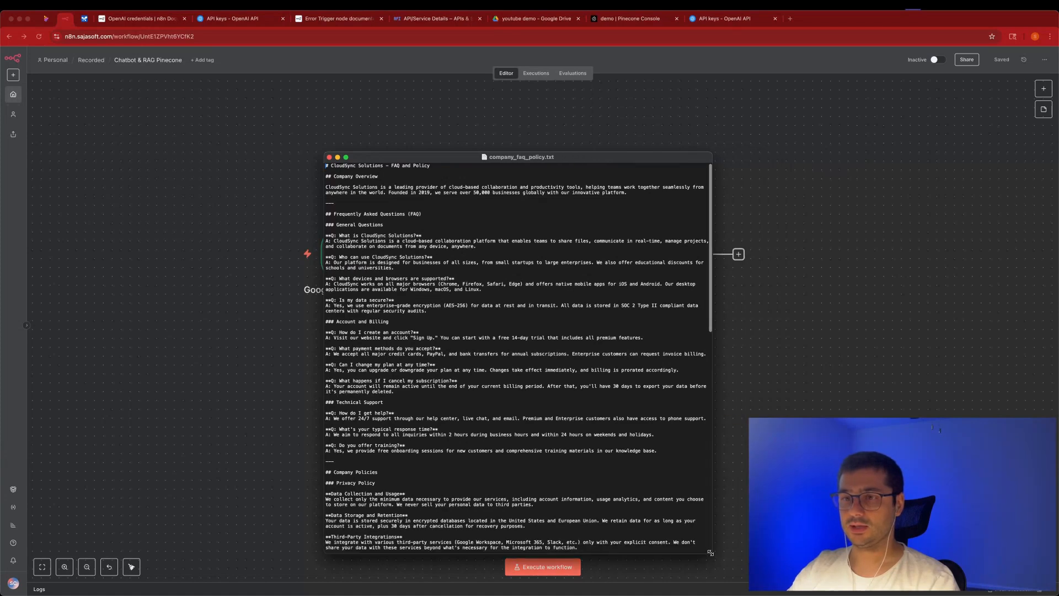
drag(592, 159, 644, 93)
scroll(387, 98, down, 15)
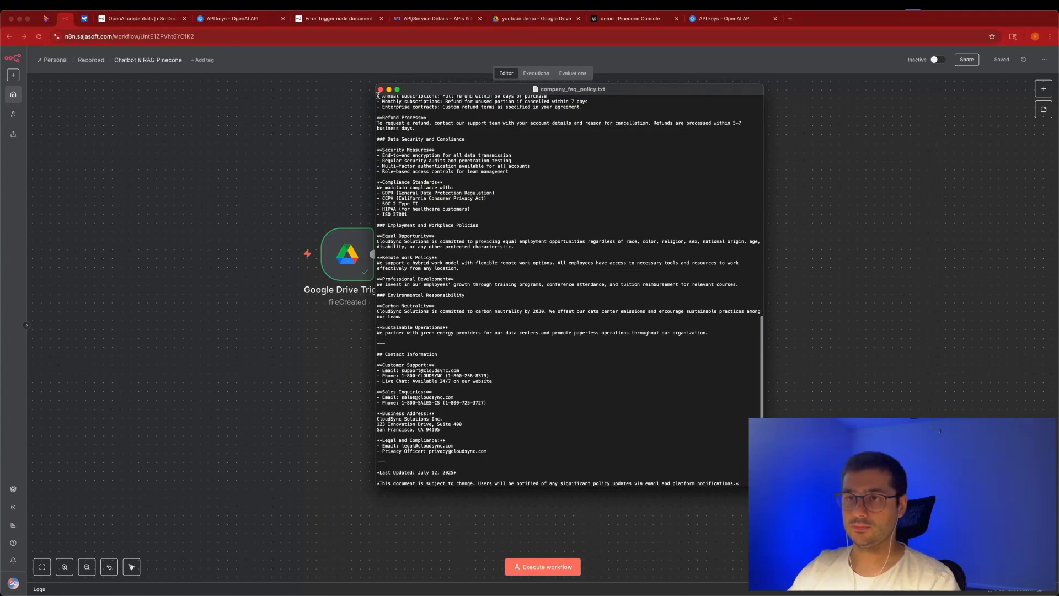
click(380, 90)
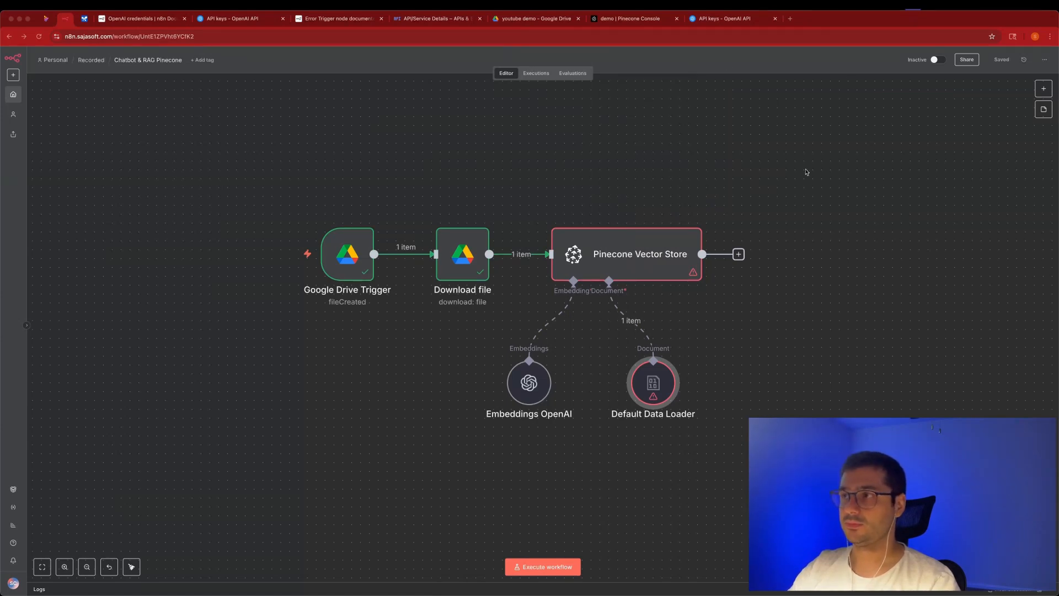
click(534, 22)
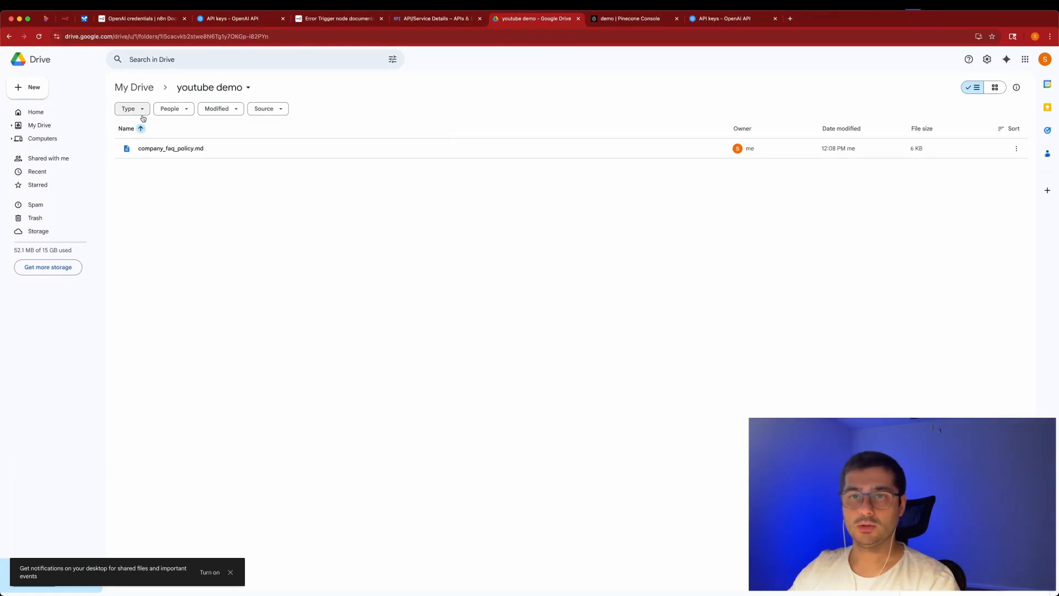
Upload company_faq_policy.txt to the youtube demo Drive folder and run the n8n ingestion workflow.
click(32, 88)
click(75, 110)
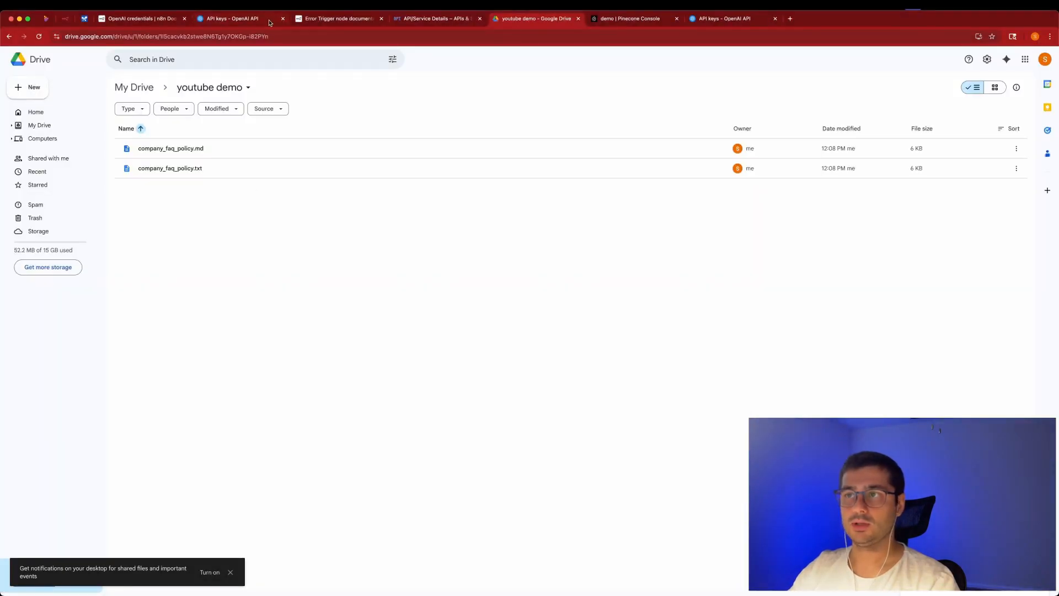
click(65, 18)
click(553, 571)
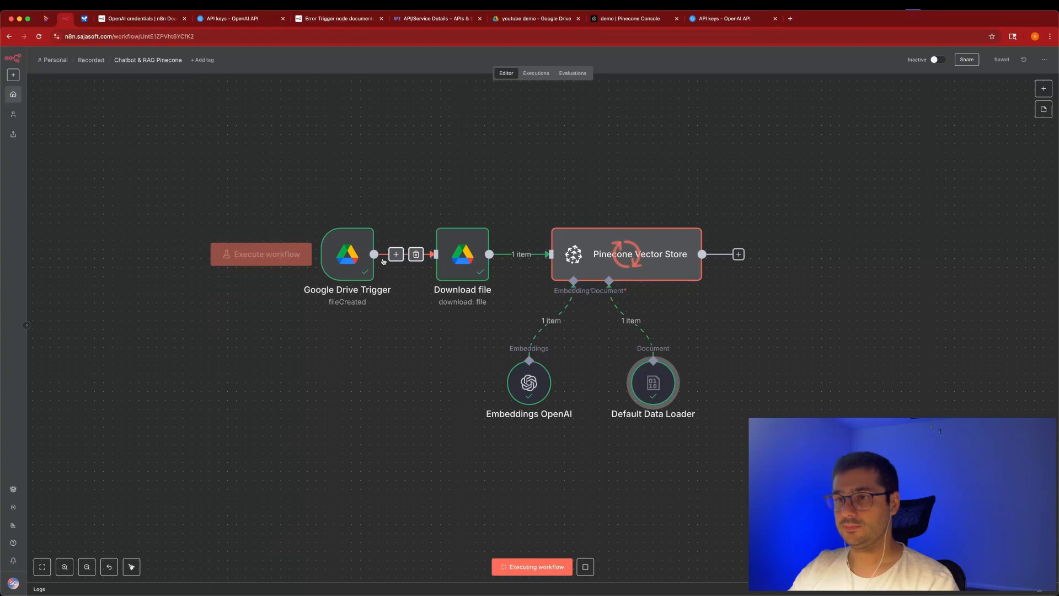
Inspect the Google Drive Trigger and Download file data, confirming company_faq_policy.txt arrived as plain text.
double_click(348, 252)
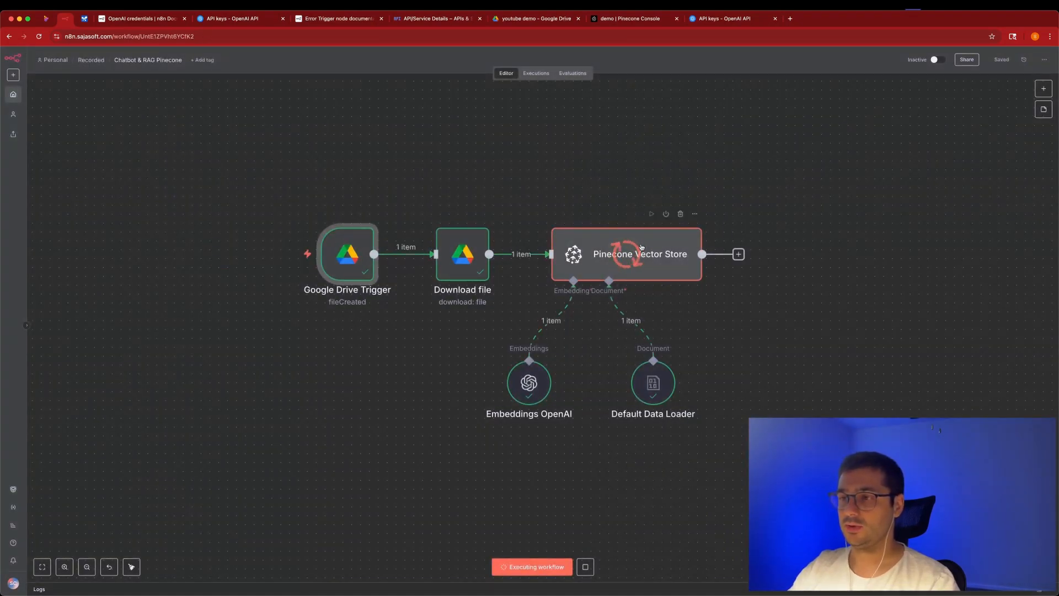
double_click(470, 255)
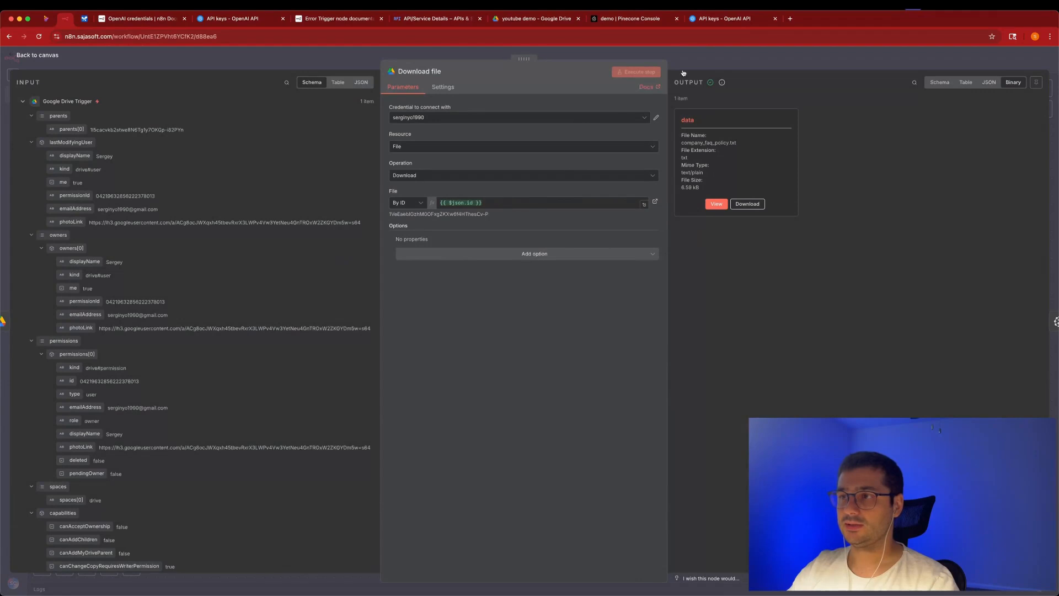
scroll(173, 331, down, 10)
scroll(172, 331, down, 3)
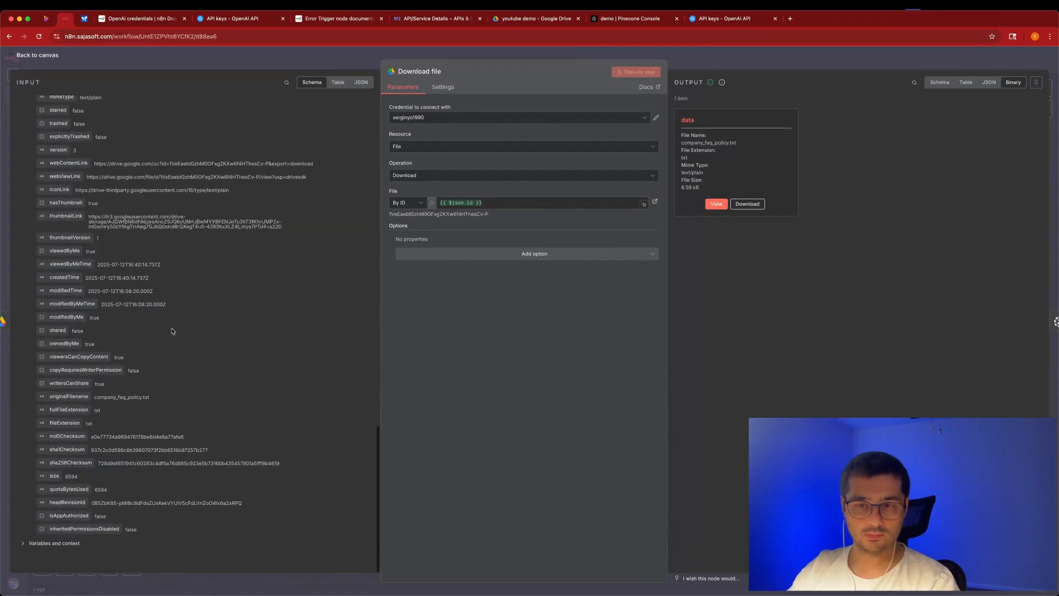
scroll(116, 395, up, 10)
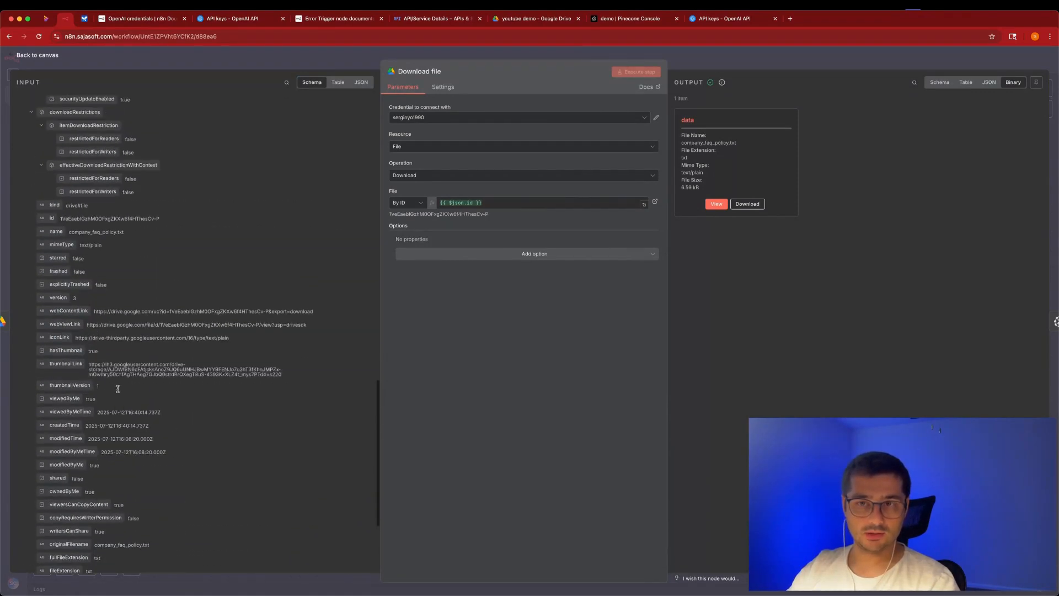
scroll(118, 389, up, 3)
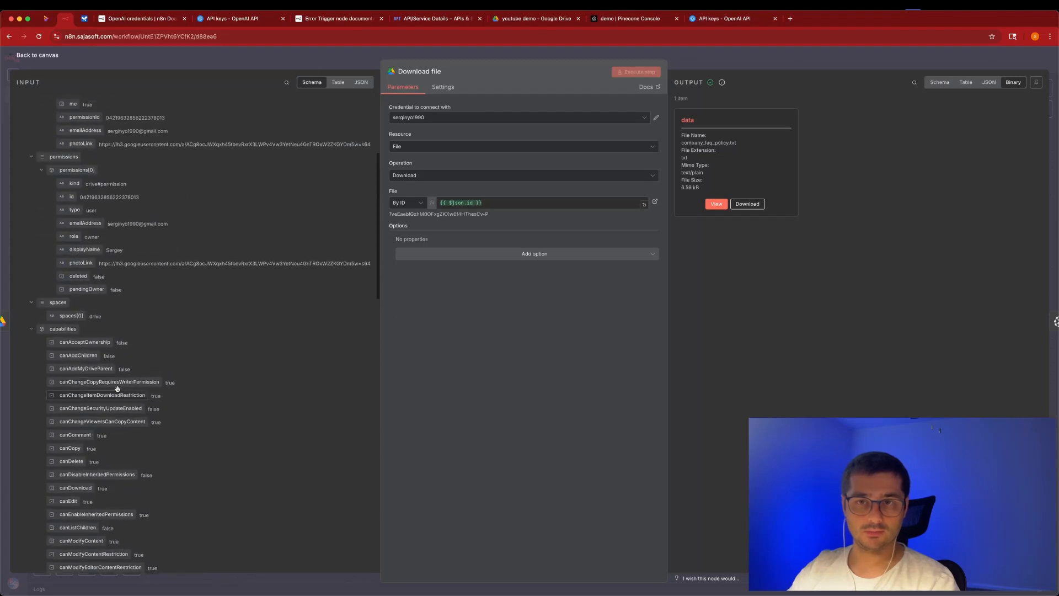
scroll(132, 306, up, 3)
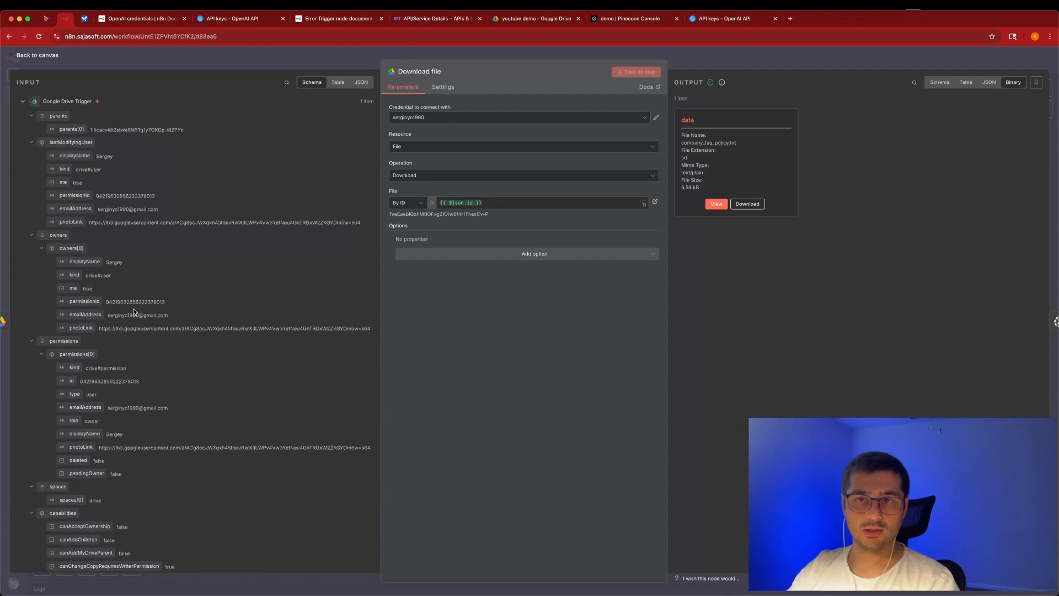
drag(765, 147, 679, 144)
key(Escape)
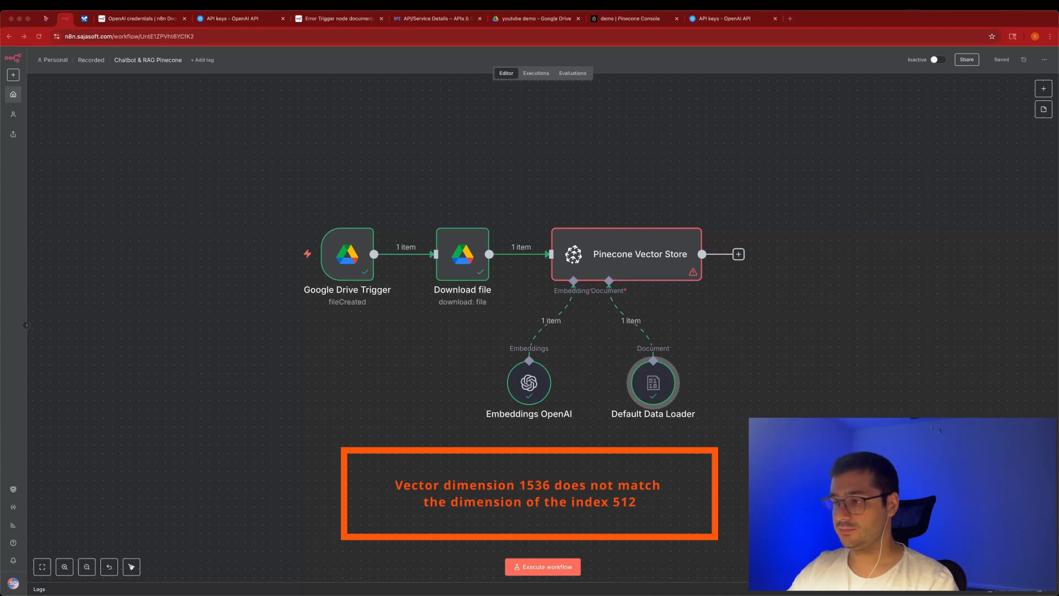
click(603, 18)
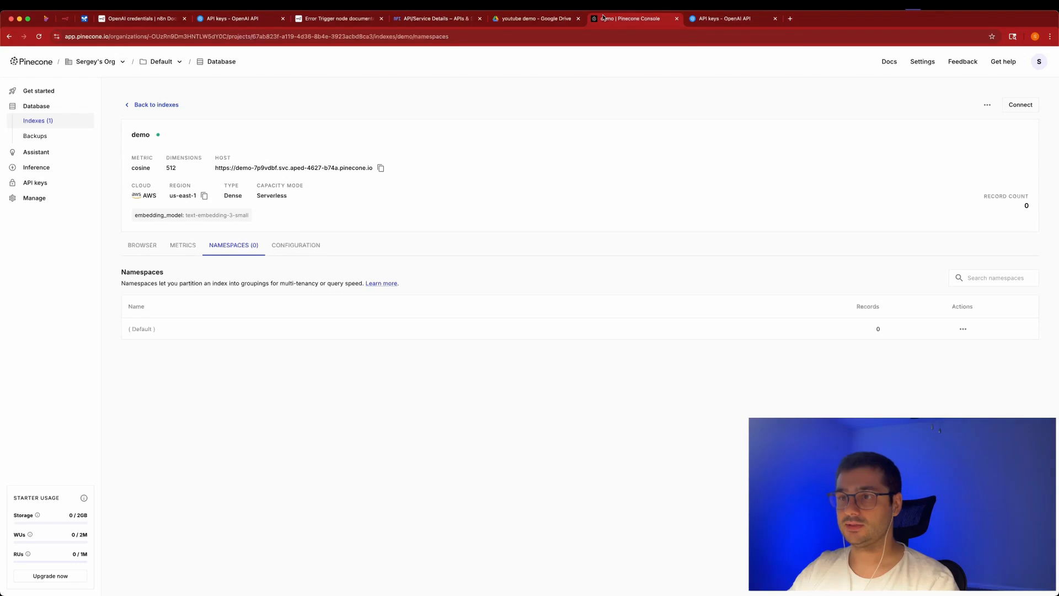
double_click(171, 167)
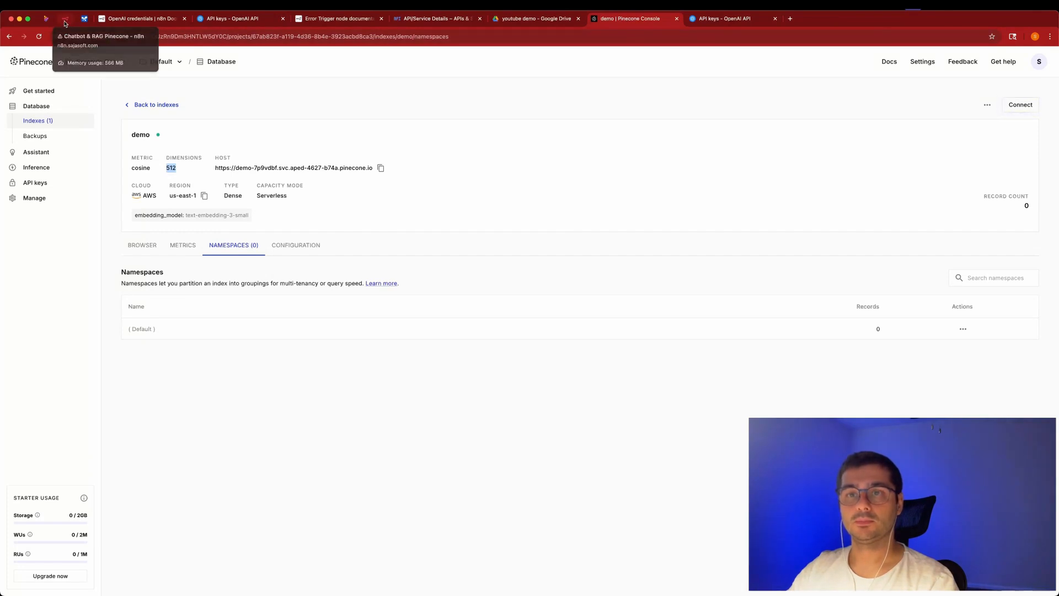
click(65, 21)
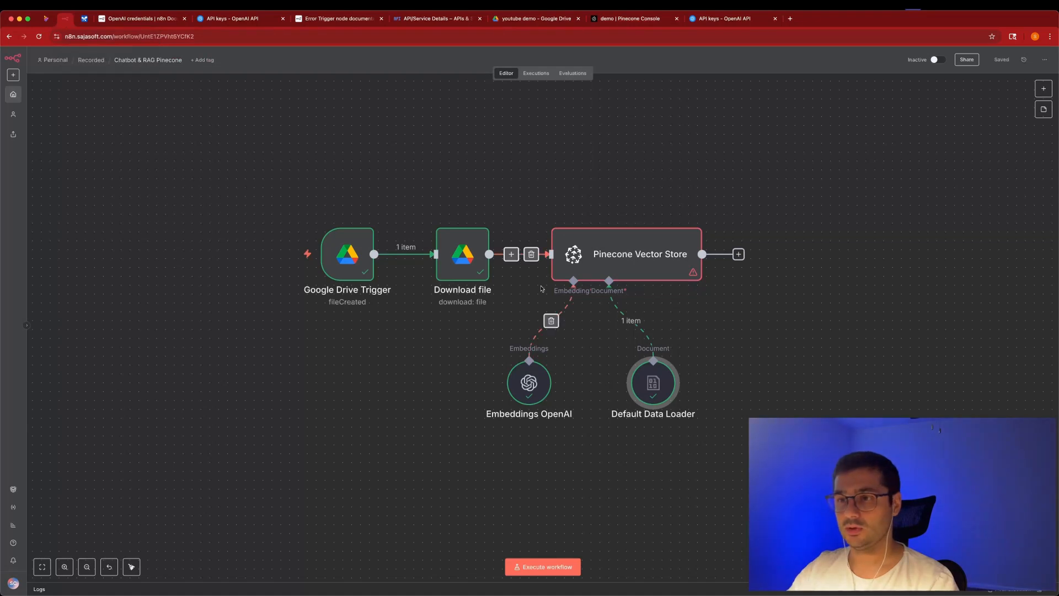
Add a Dimensions option of 512 to Embeddings OpenAI and check the Pinecone demo index.
double_click(529, 382)
click(485, 185)
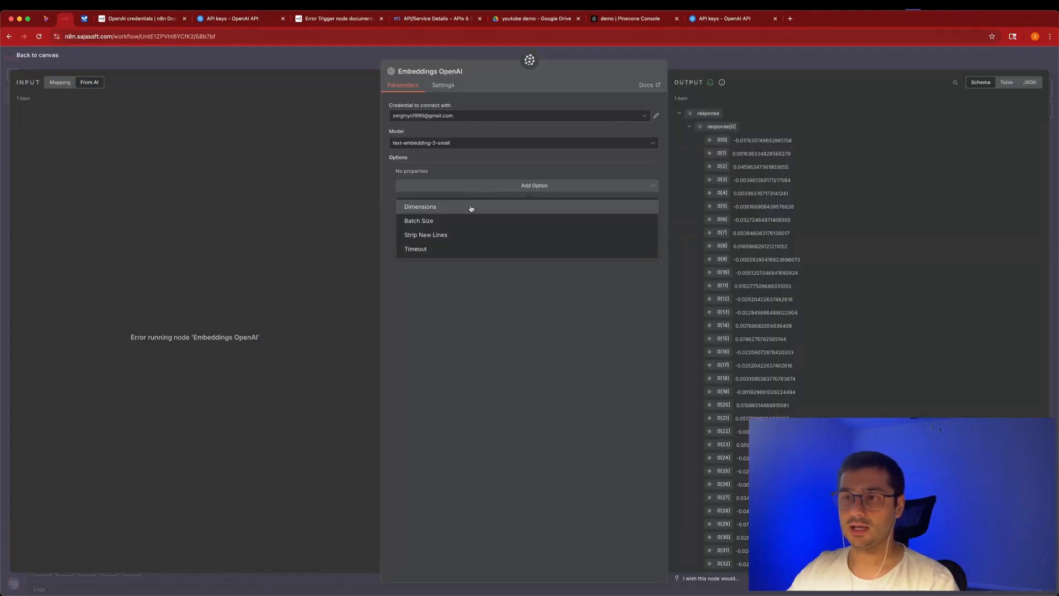
click(472, 207)
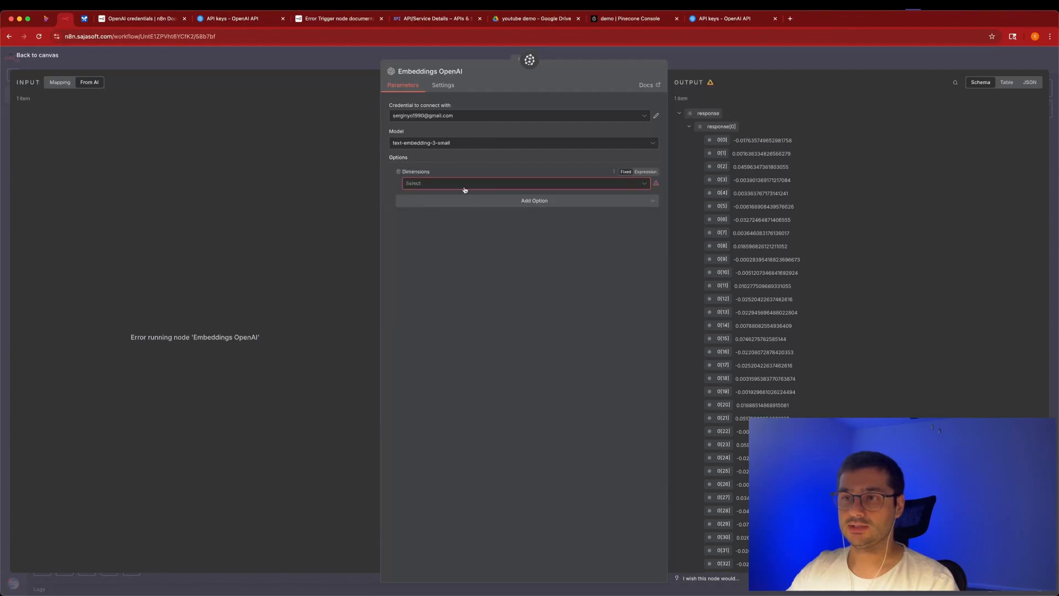
click(465, 187)
click(454, 220)
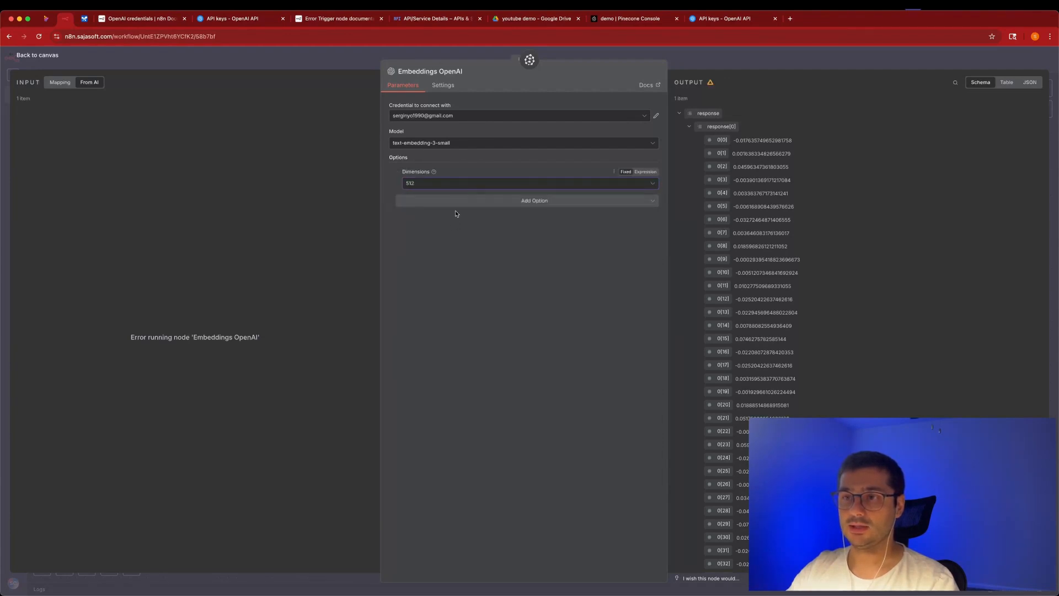
click(724, 57)
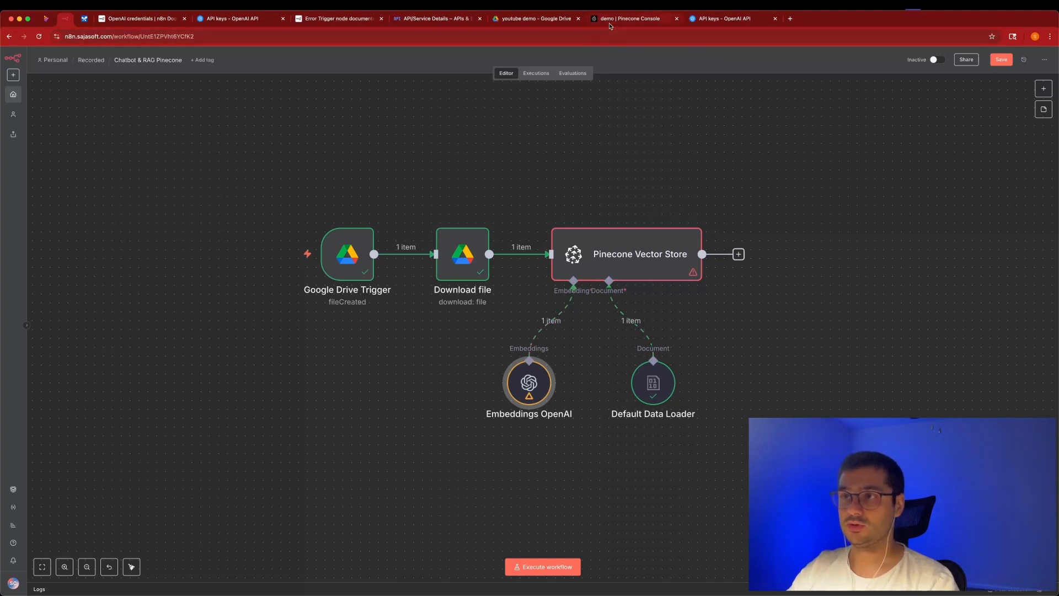
click(629, 19)
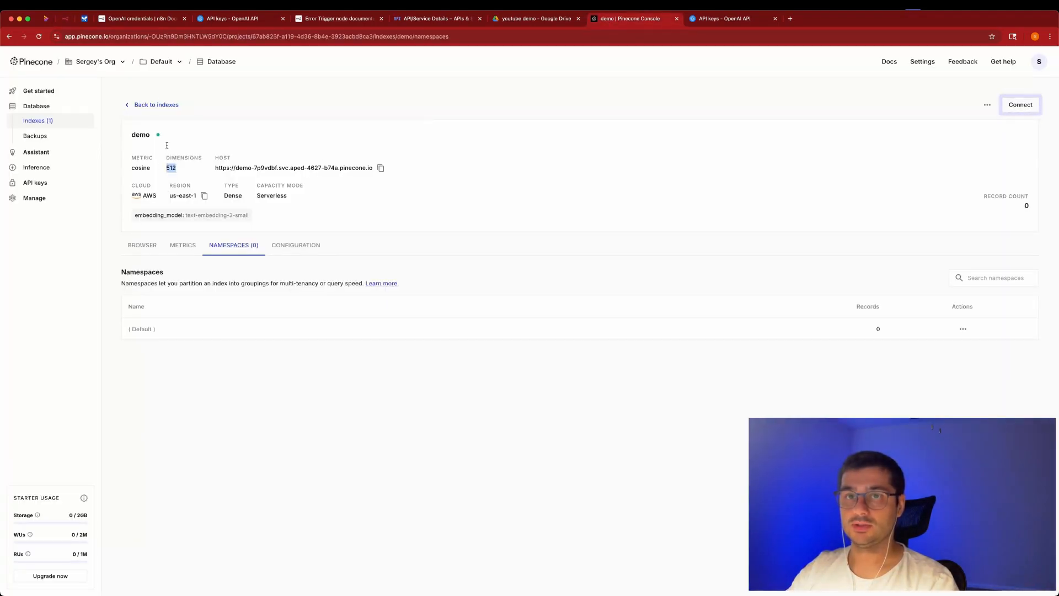
click(65, 20)
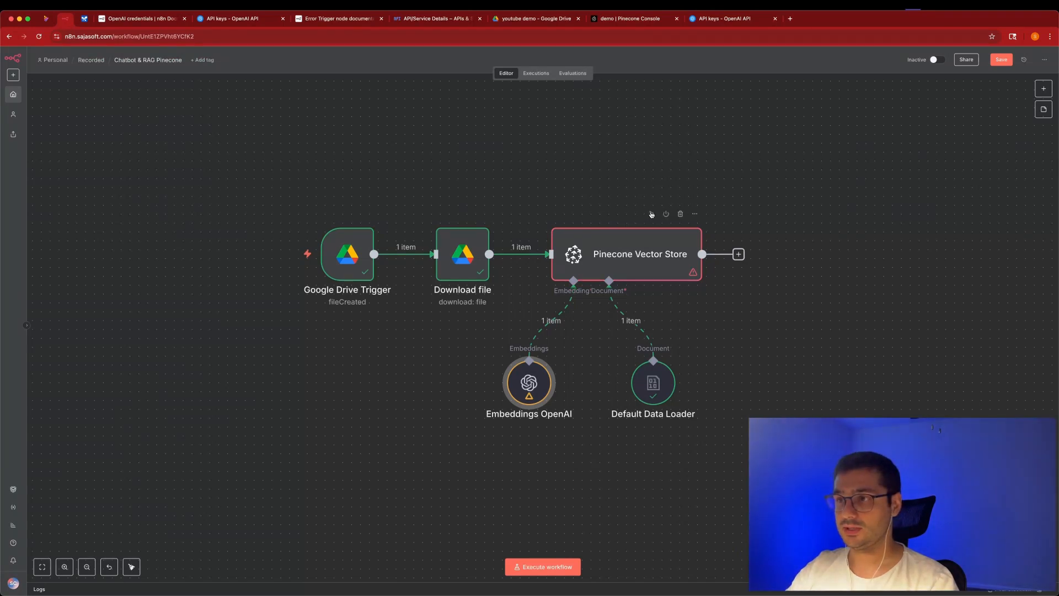
Run the Pinecone Vector Store step, review its 9 chunks as JSON, then view the demo index.
click(651, 214)
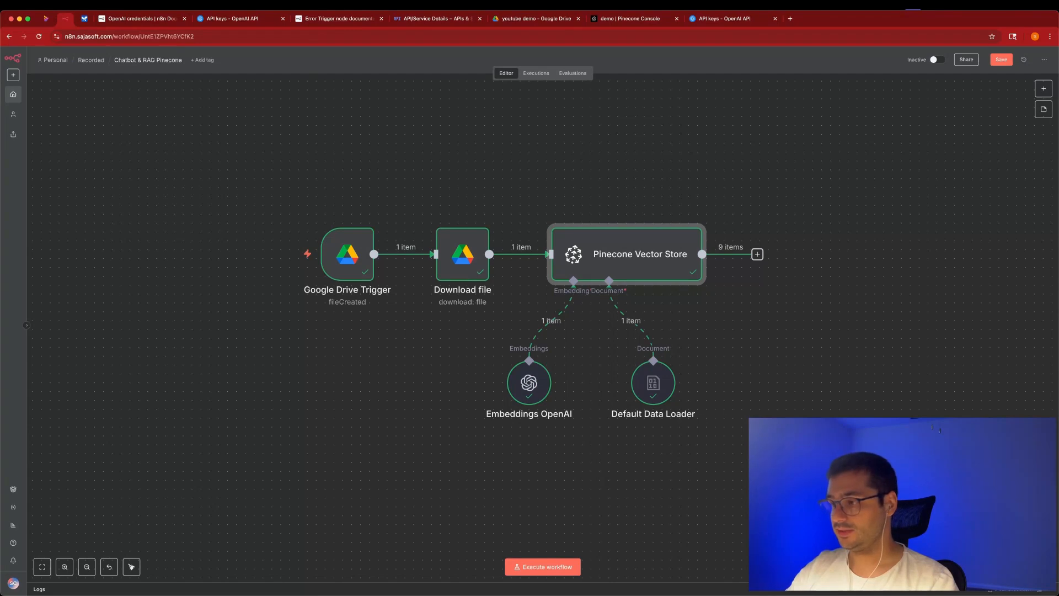
double_click(648, 252)
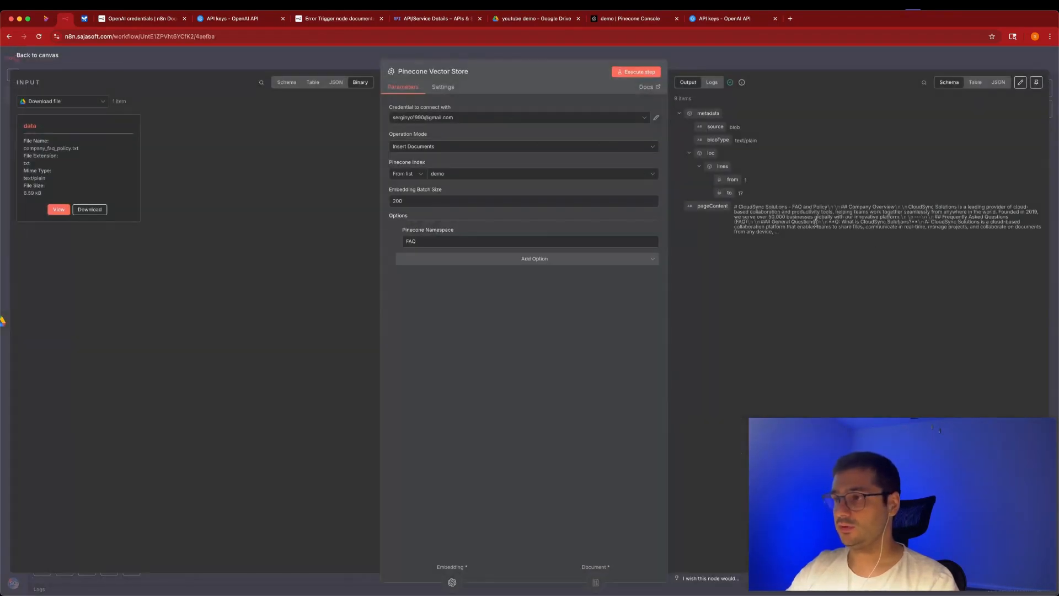
click(998, 83)
scroll(763, 313, down, 3)
scroll(763, 313, down, 15)
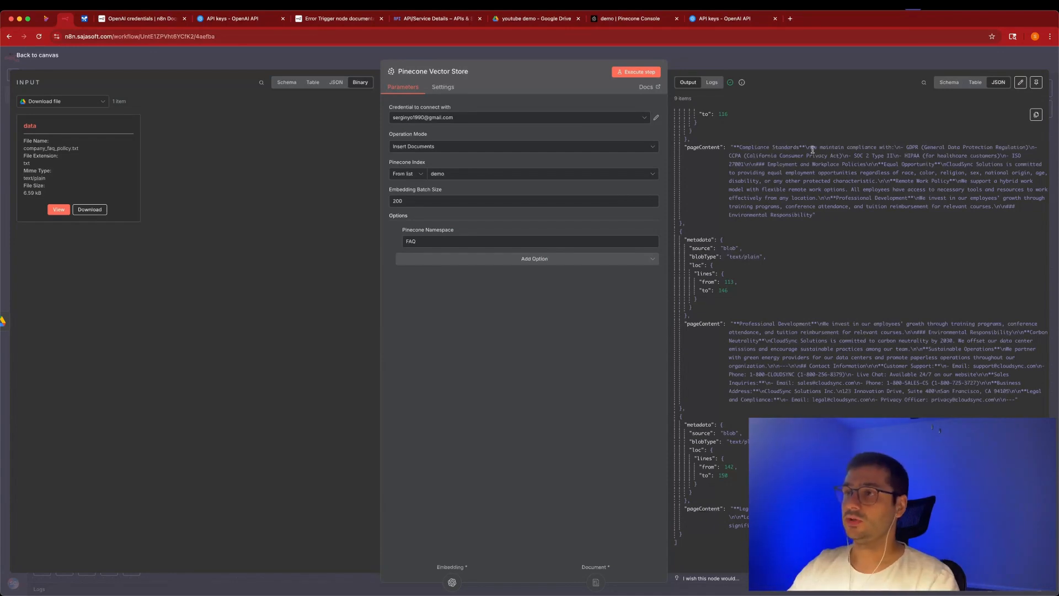
click(637, 20)
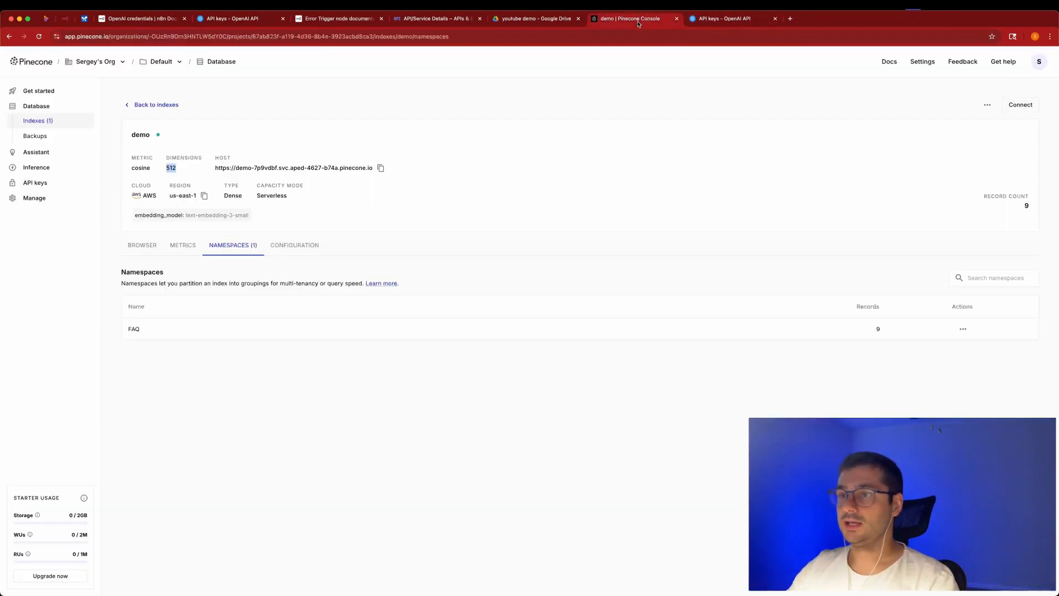
click(369, 354)
key(super+r)
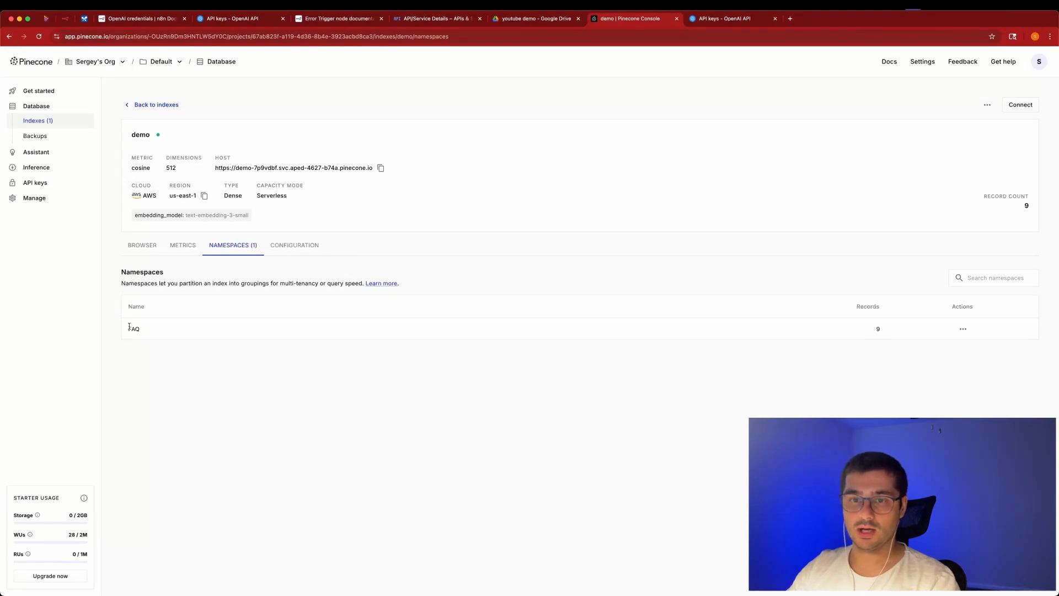
click(962, 329)
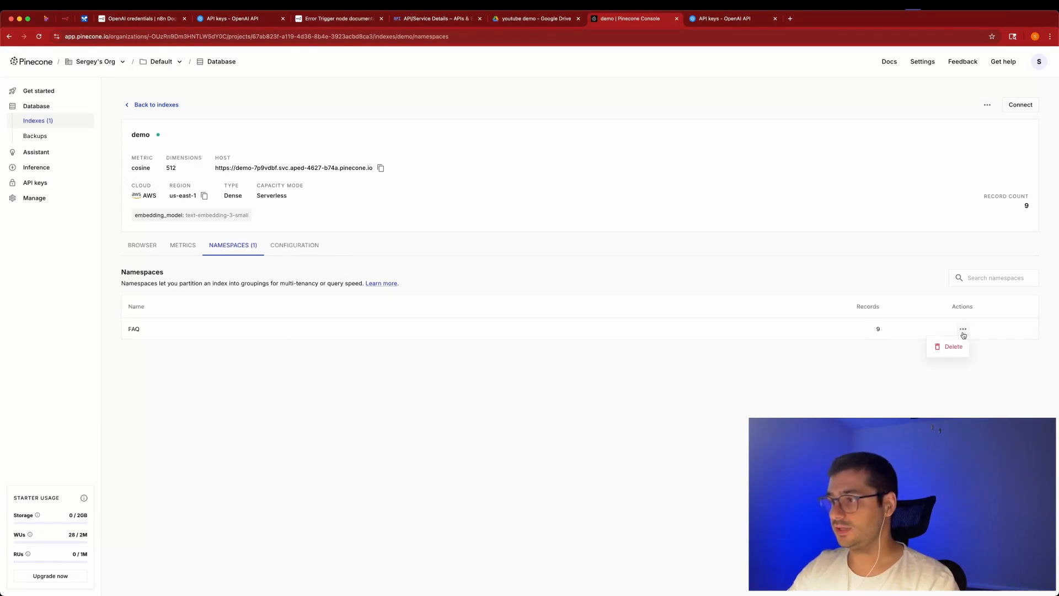
click(319, 325)
click(145, 250)
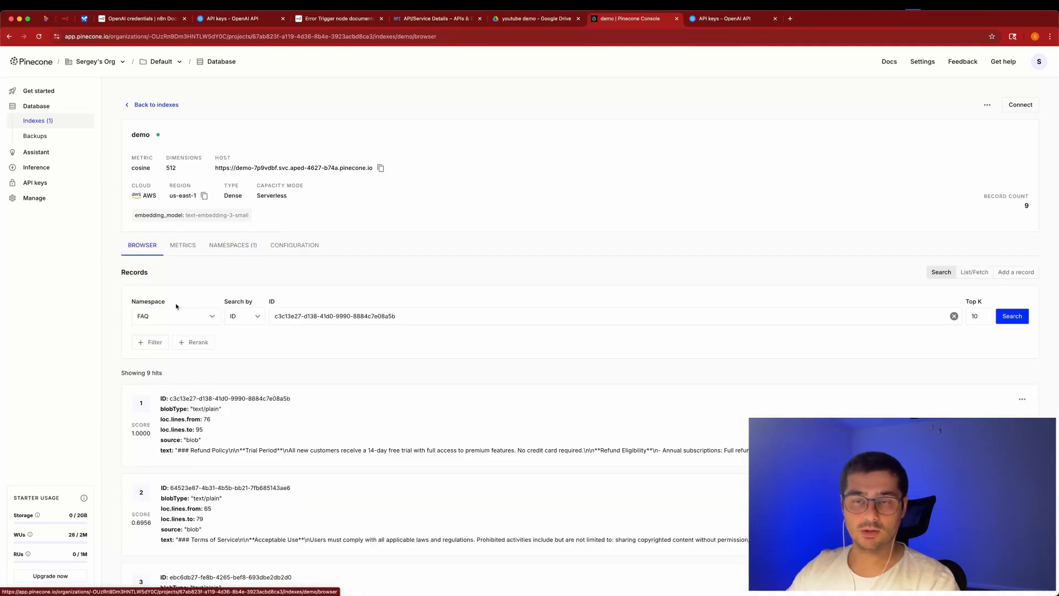
scroll(247, 287, down, 3)
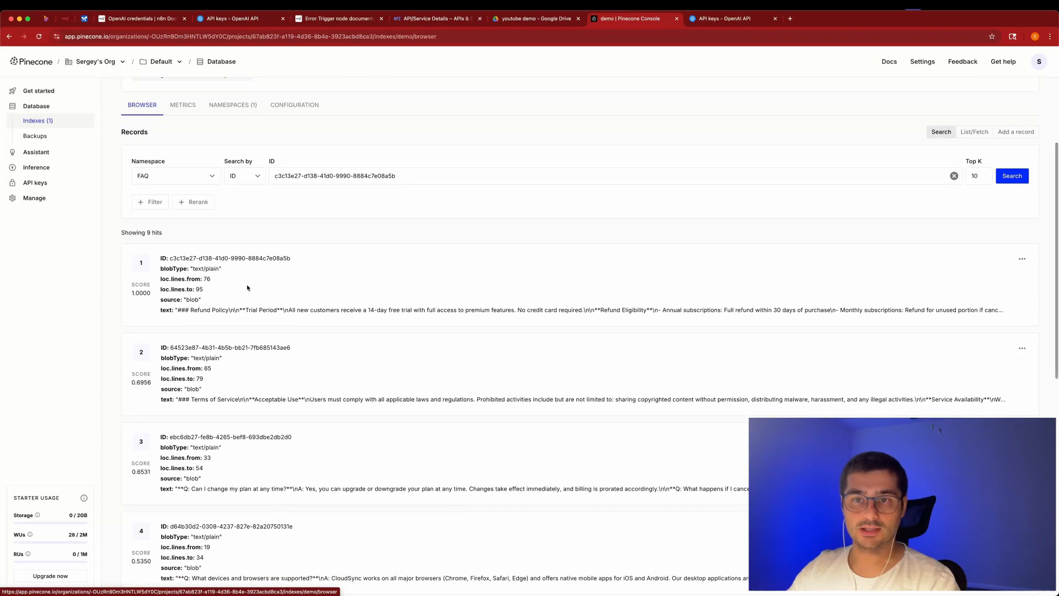
scroll(189, 279, down, 3)
scroll(189, 279, up, 2)
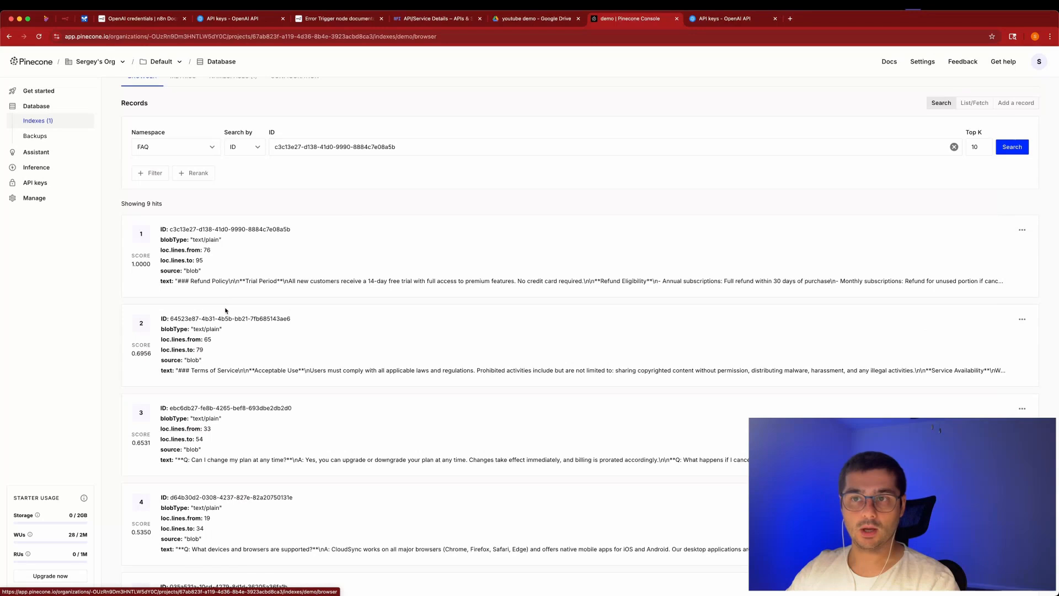
scroll(225, 310, up, 2)
scroll(192, 412, down, 10)
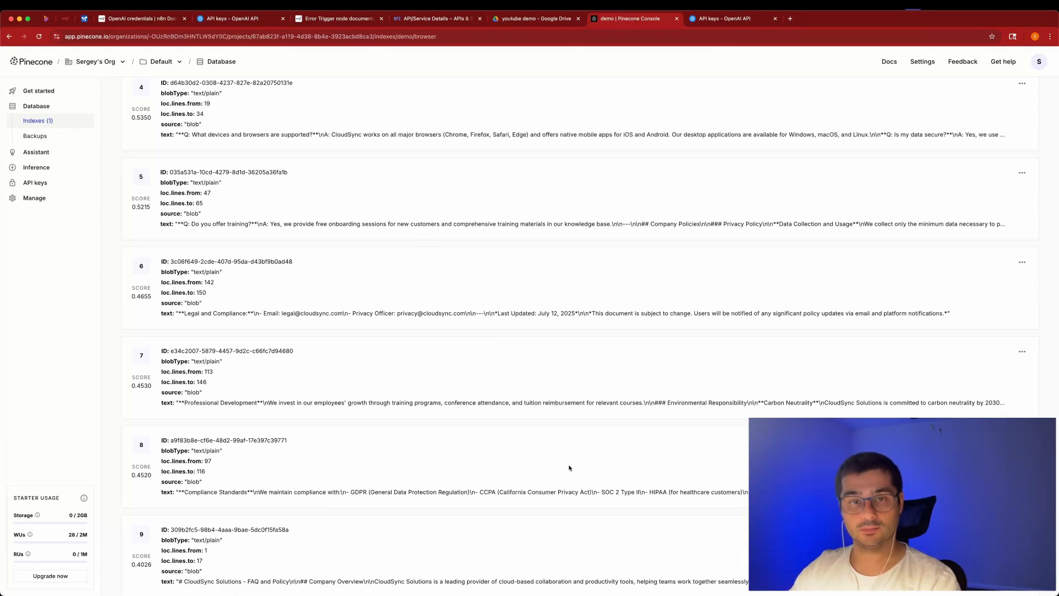
scroll(663, 302, up, 12)
scroll(662, 302, up, 1)
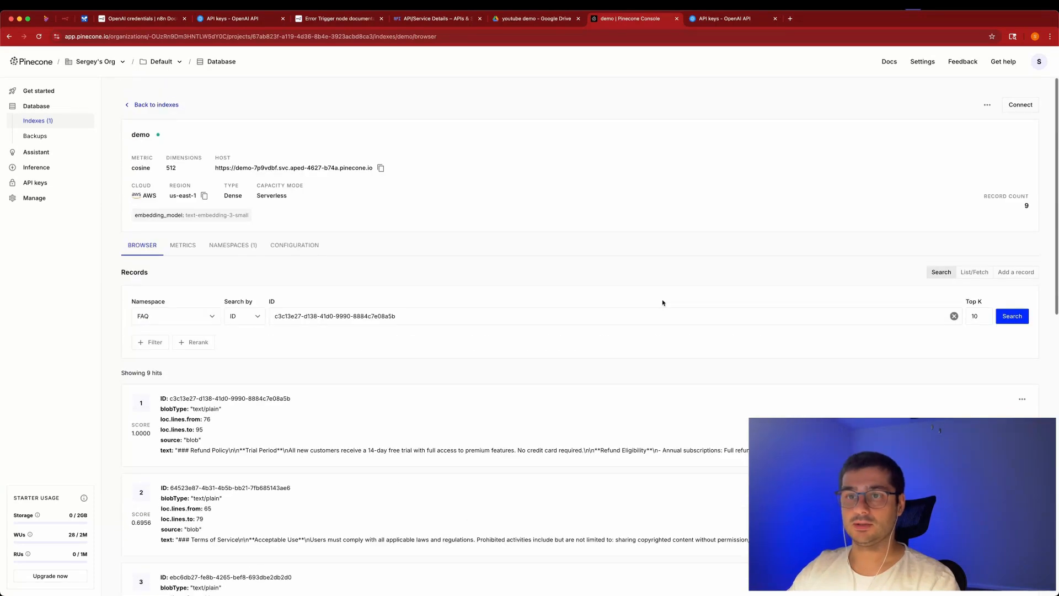
Add a chat message trigger and place it beside the Pinecone Vector Store.
click(65, 18)
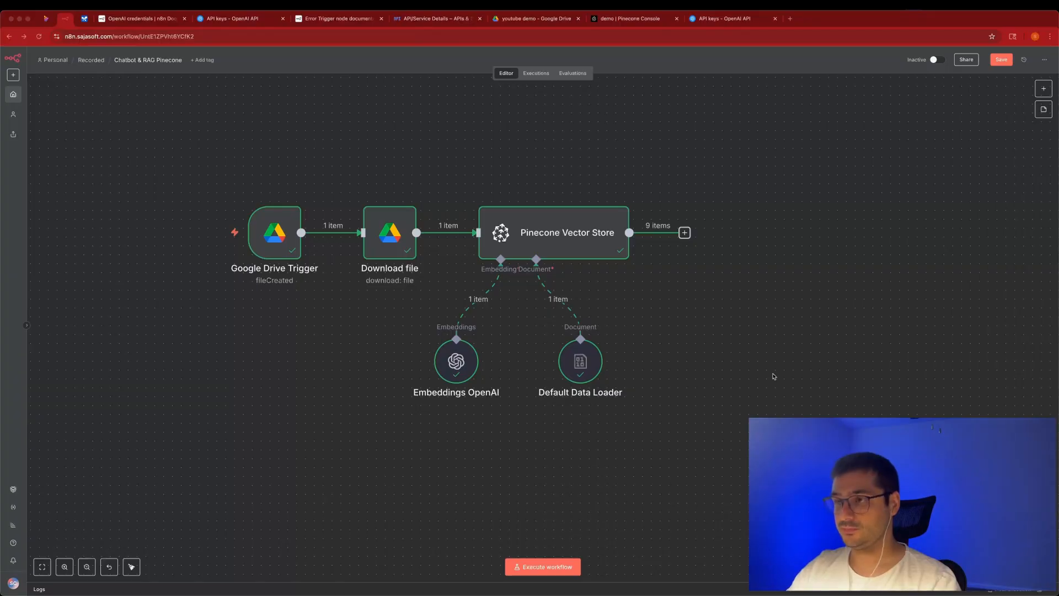
click(1042, 93)
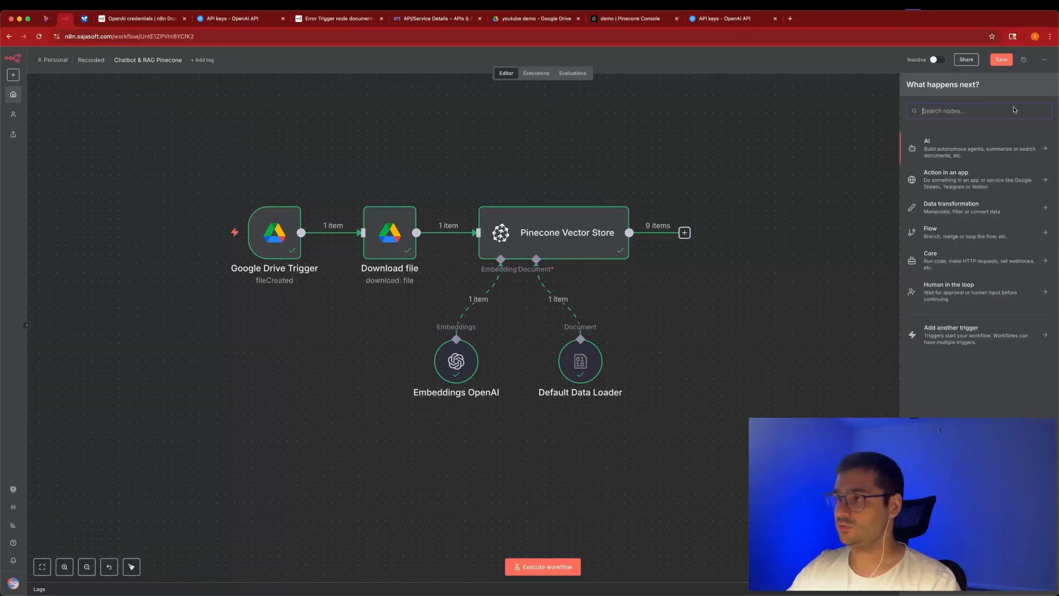
text(trig)
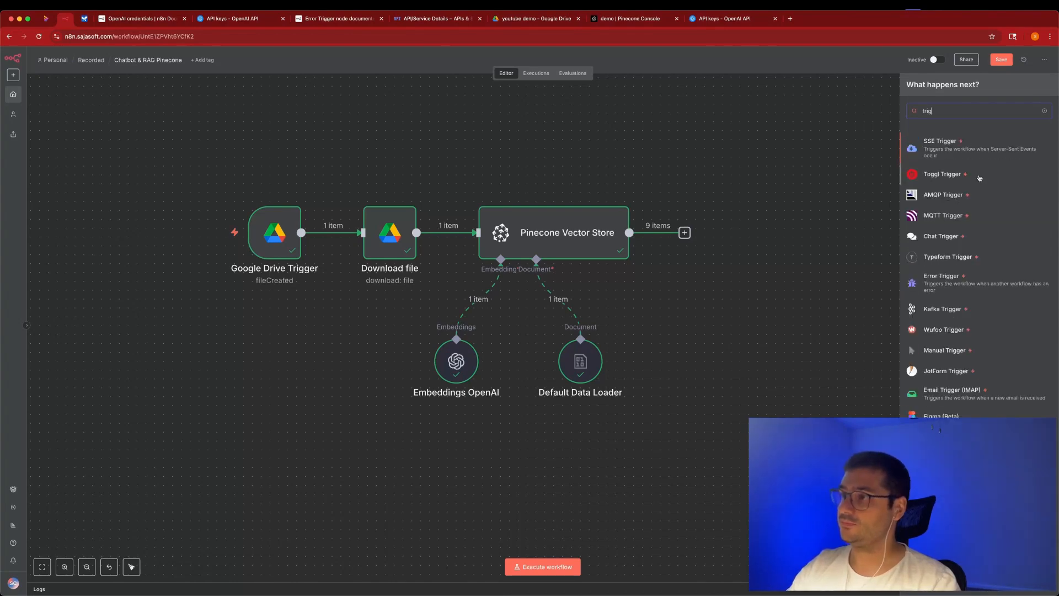
text(ger)
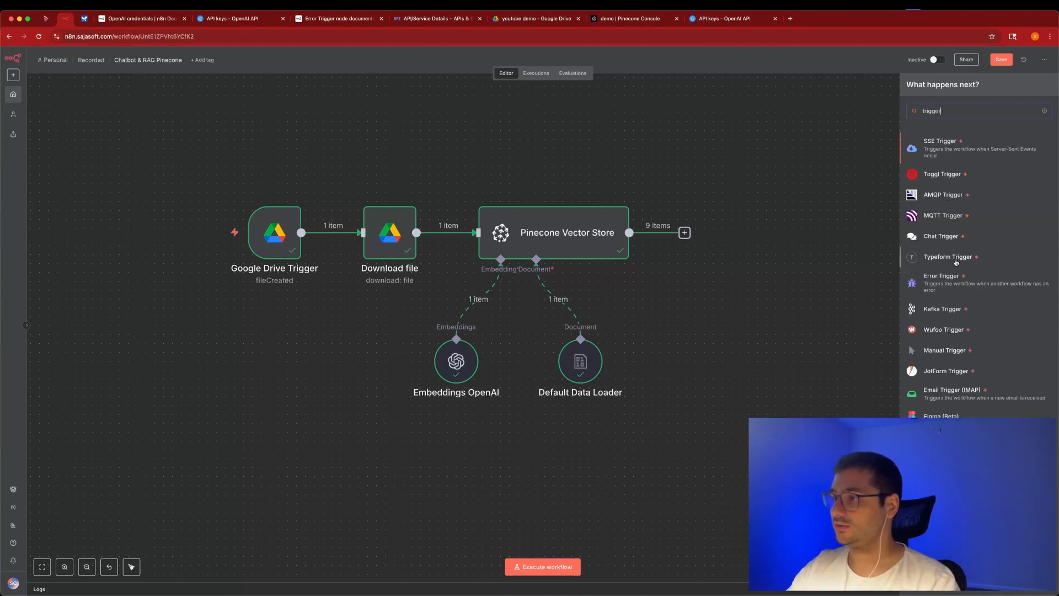
key(super+a)
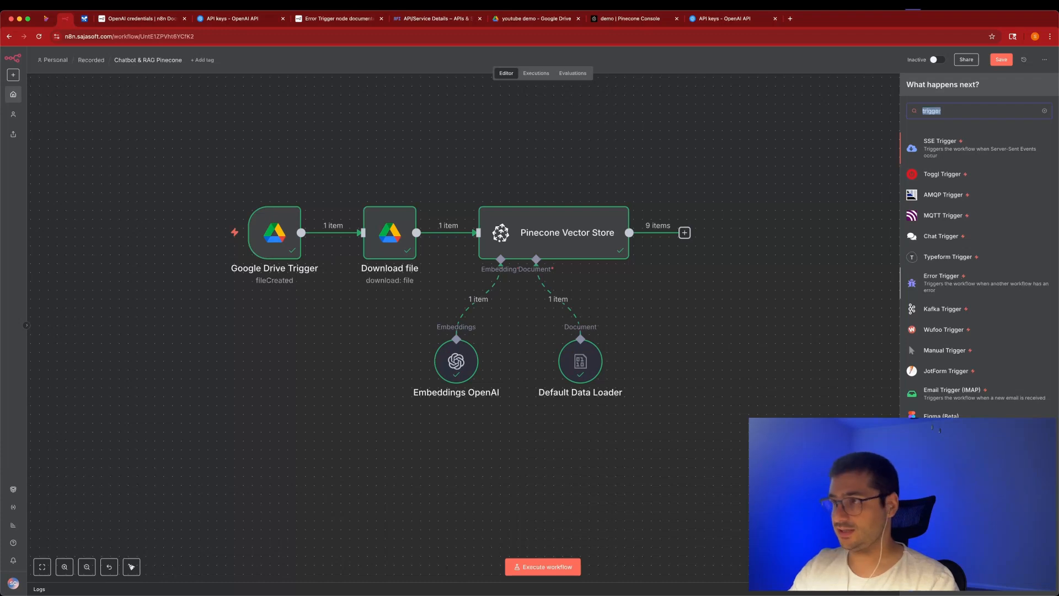
text(chat)
click(958, 172)
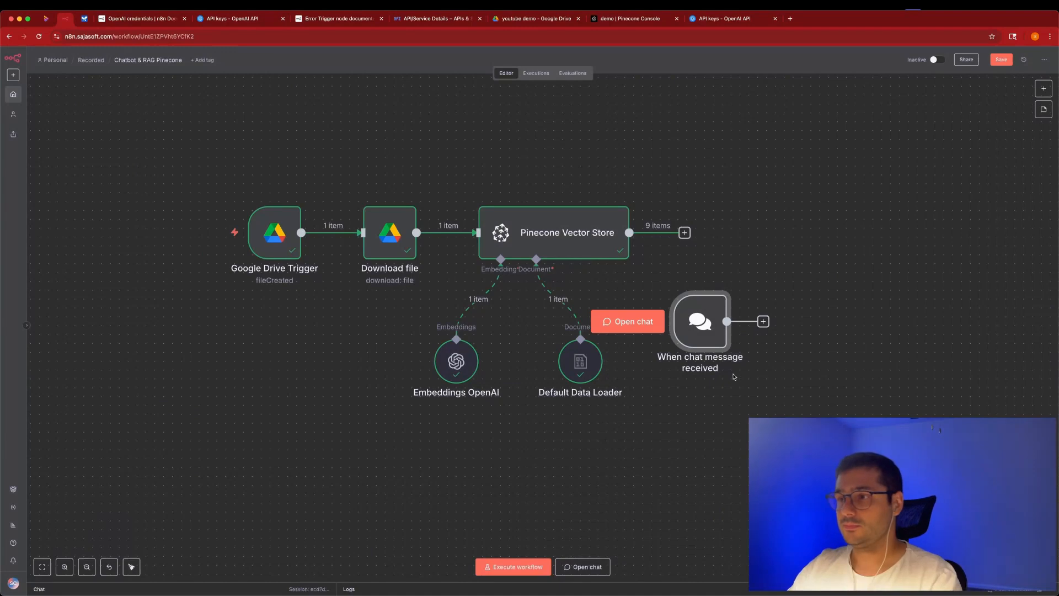
drag(699, 334, 717, 309)
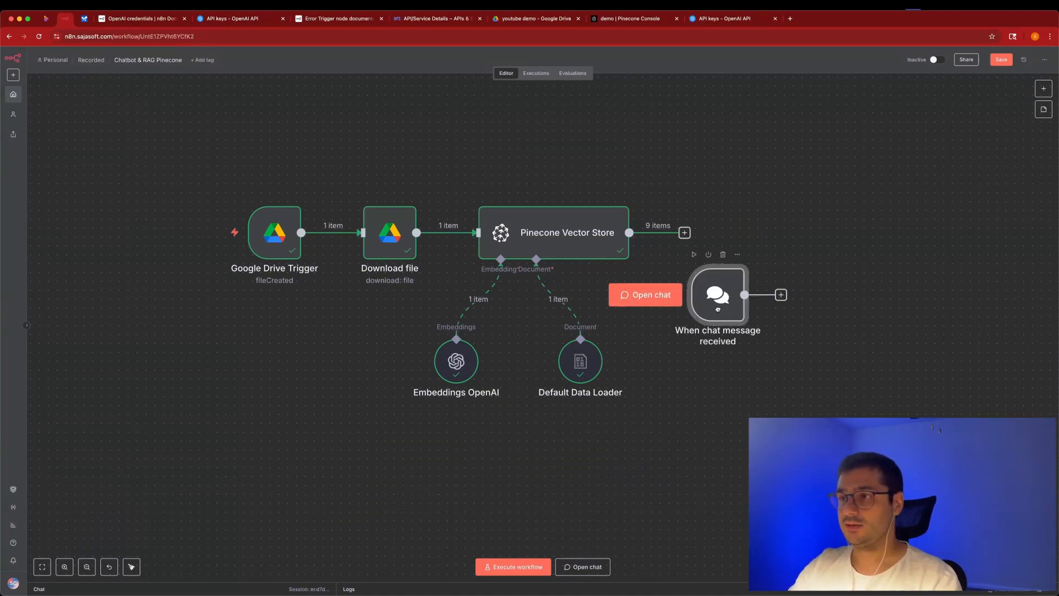
scroll(717, 309, right, 10)
drag(301, 278, 338, 234)
Add an AI Agent node after the chat trigger and open its settings.
click(1043, 88)
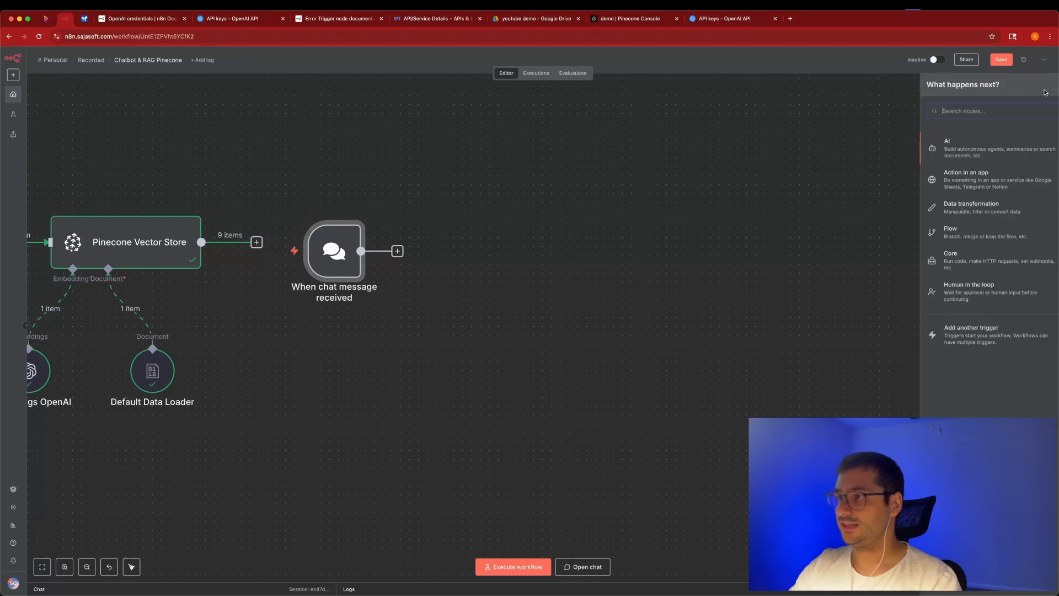
text(agent)
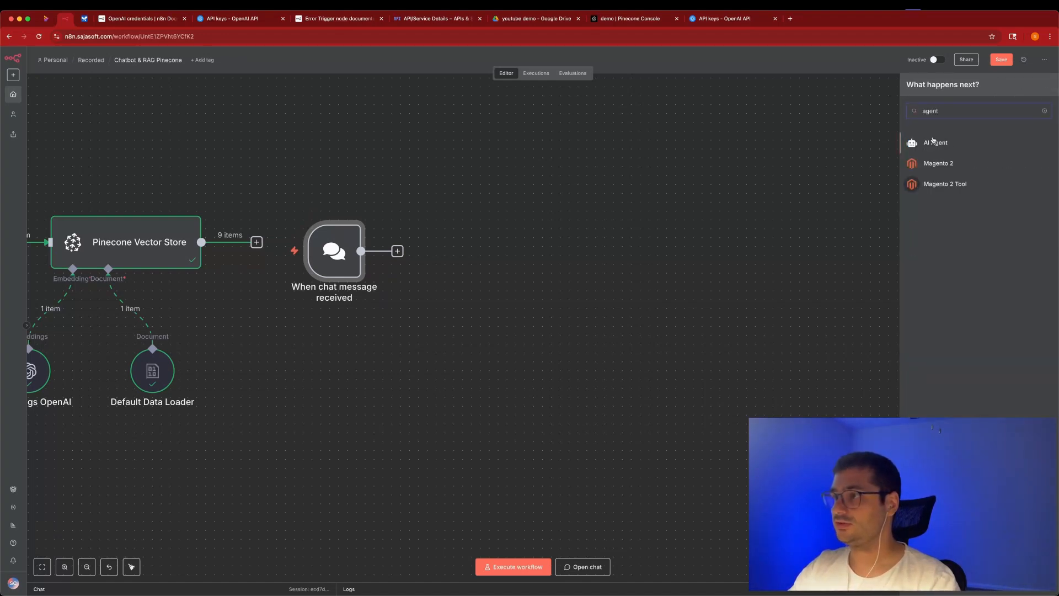
click(1023, 137)
click(174, 59)
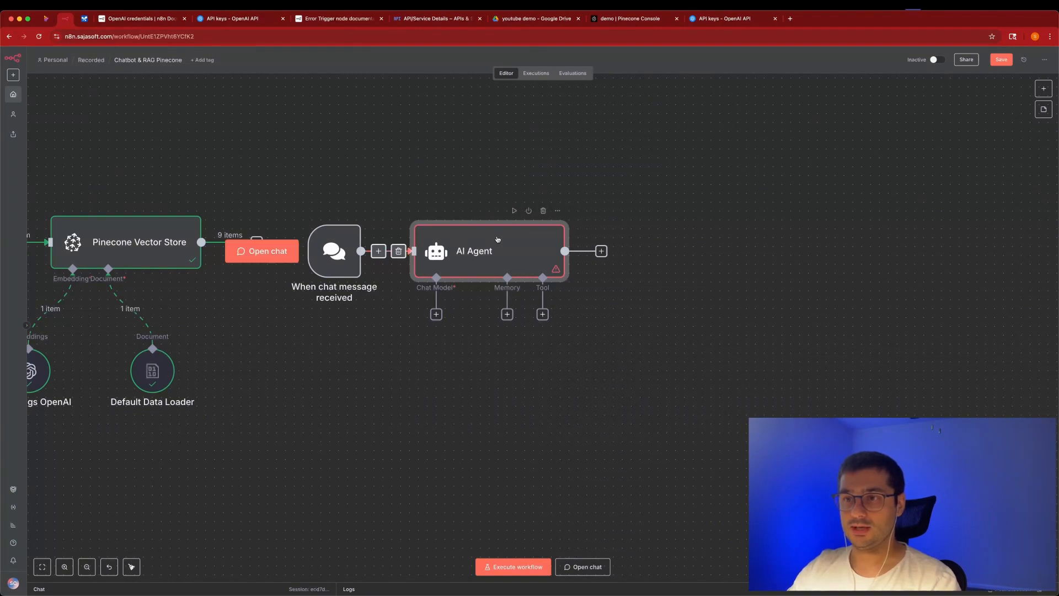
double_click(513, 249)
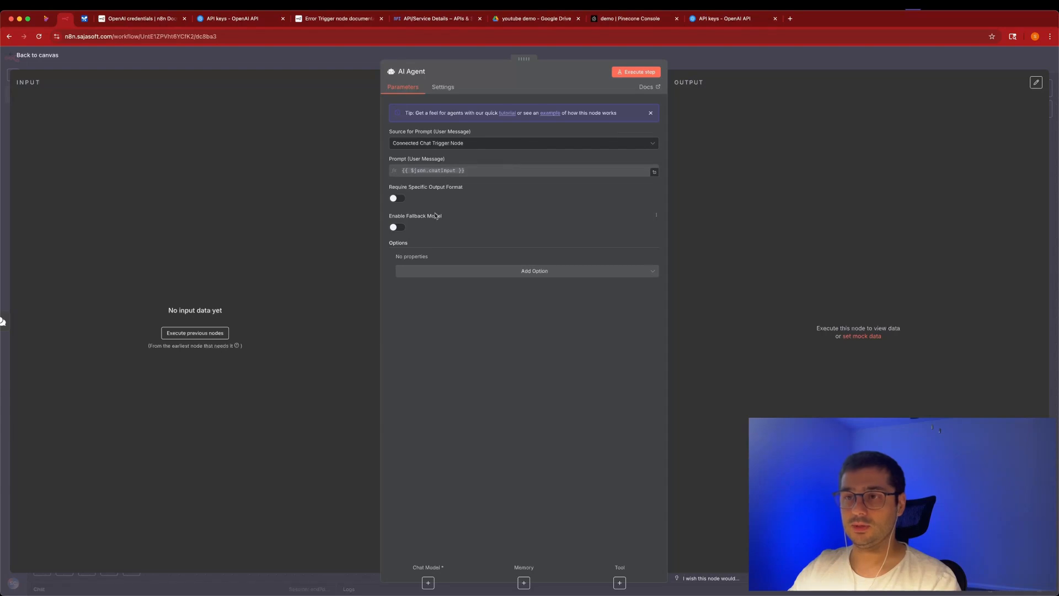
Attach an OpenAI Chat Model using gpt-4.1-mini to the AI Agent and position it.
click(340, 62)
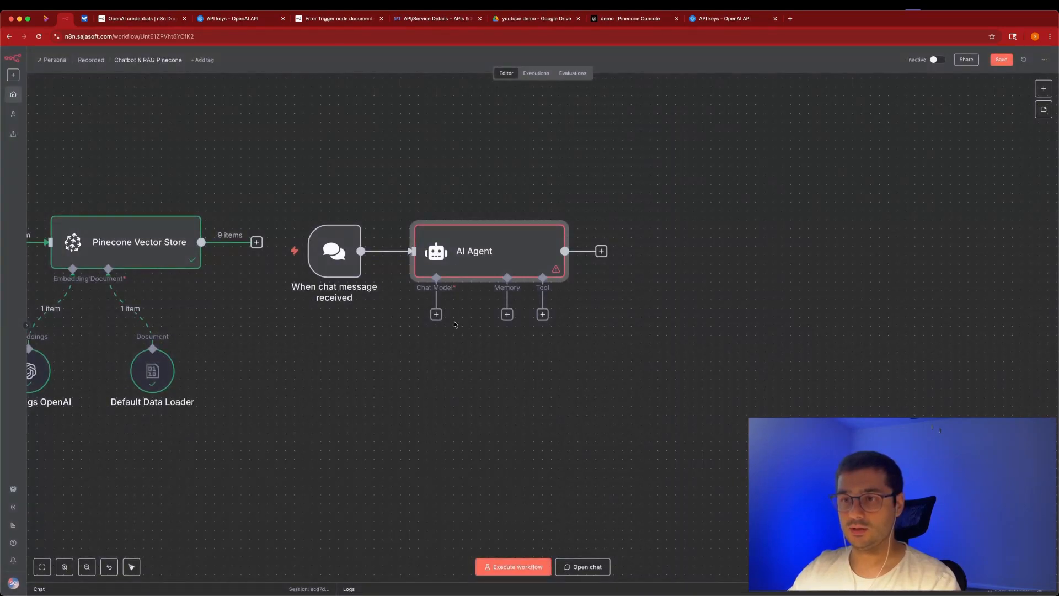
click(436, 315)
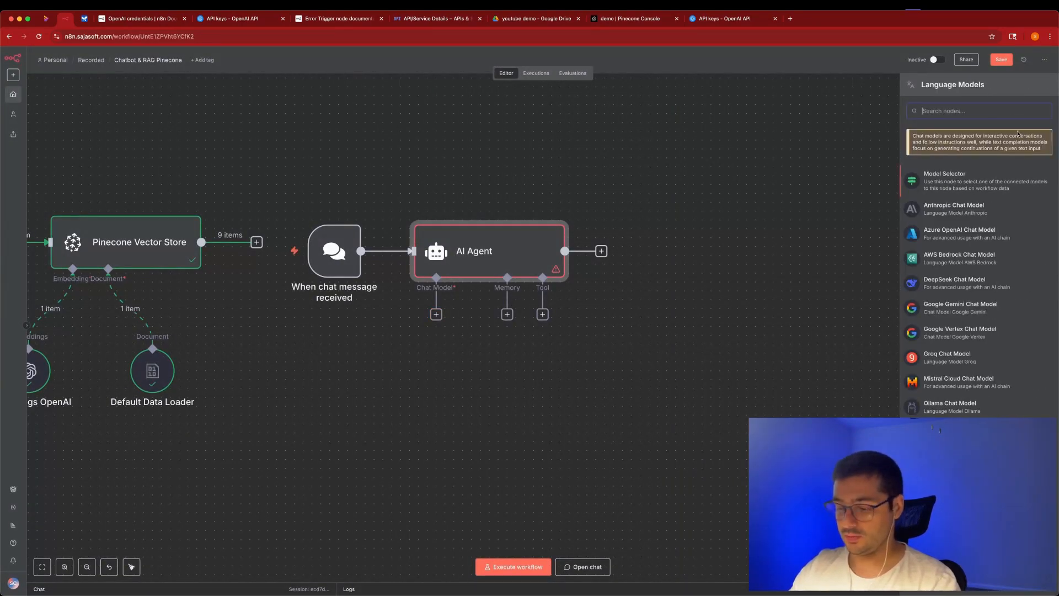
text(open)
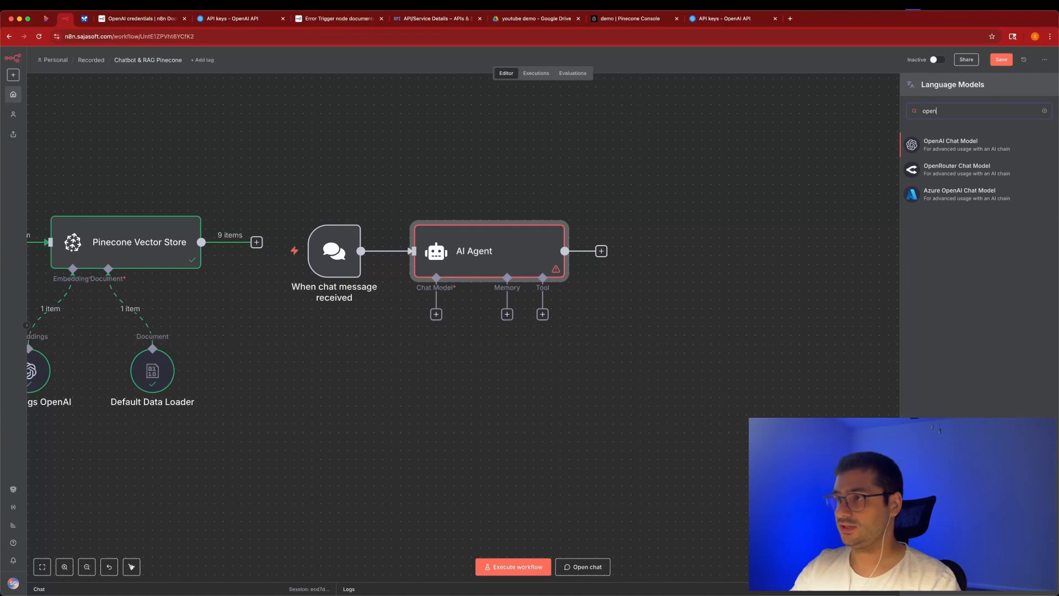
click(959, 145)
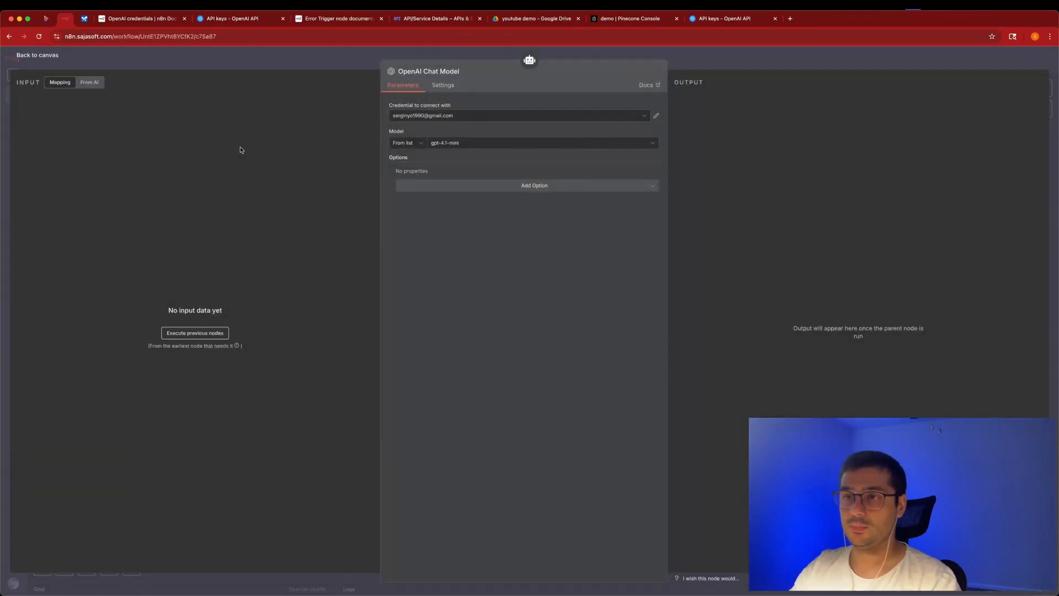
click(338, 63)
drag(373, 370, 389, 385)
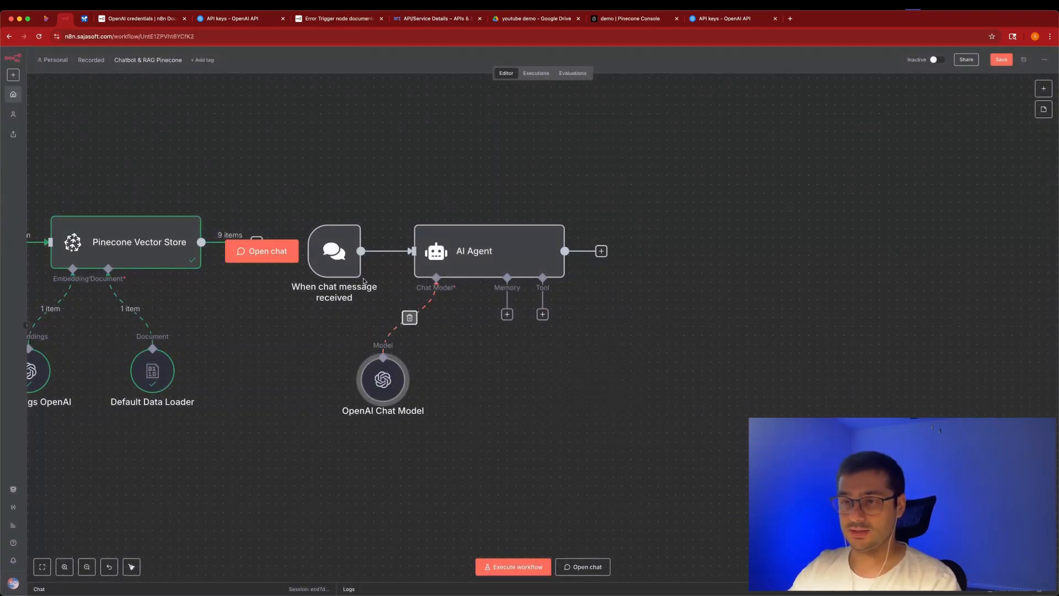
drag(383, 379, 392, 370)
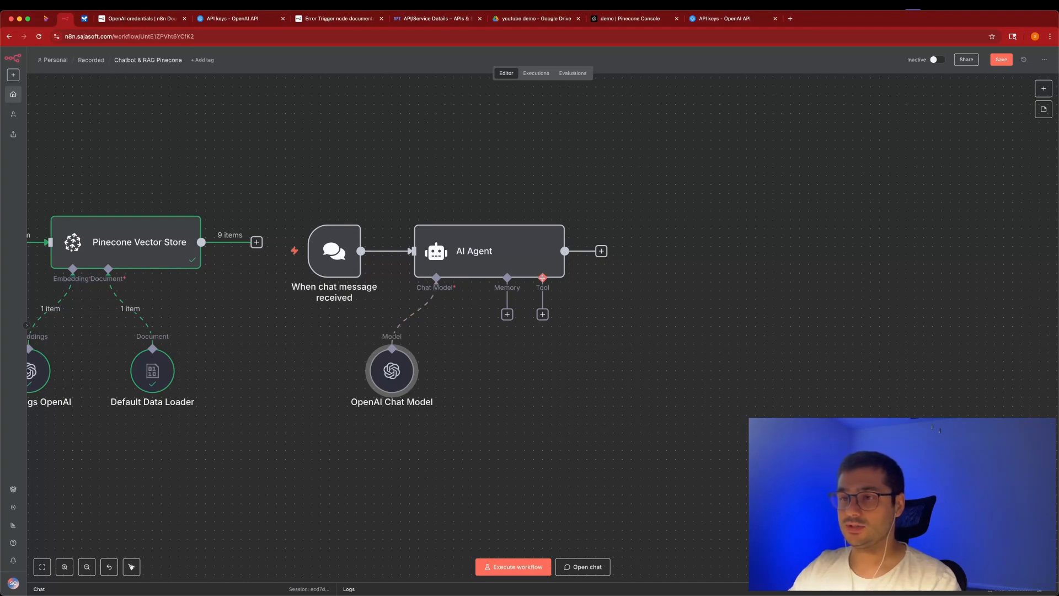
Add a Pinecone Vector Store tool with the existing credential and description 'K0owledge about FAG and company policy'.
click(542, 314)
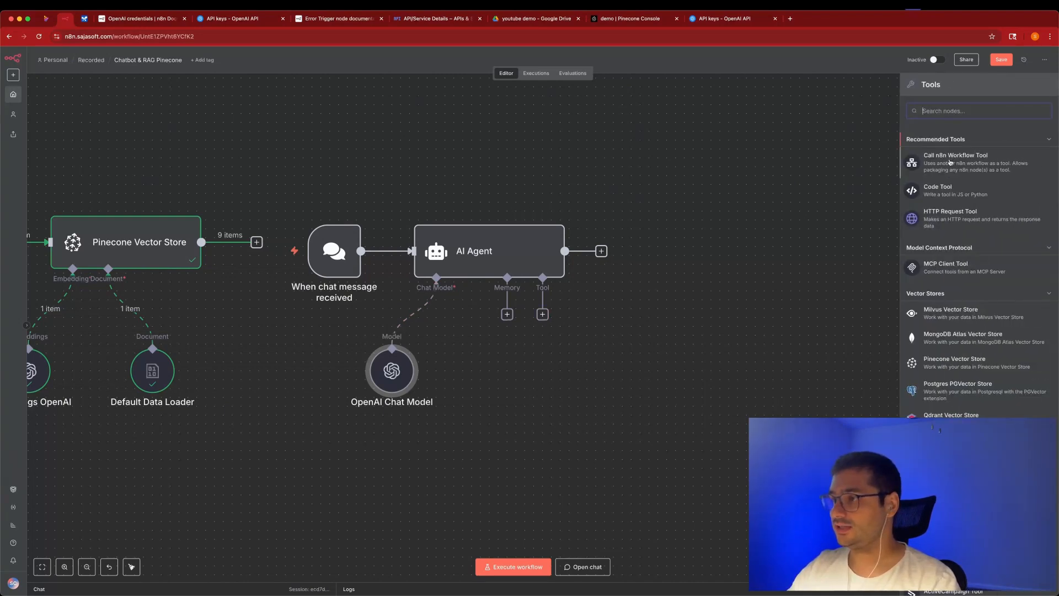
text(pine)
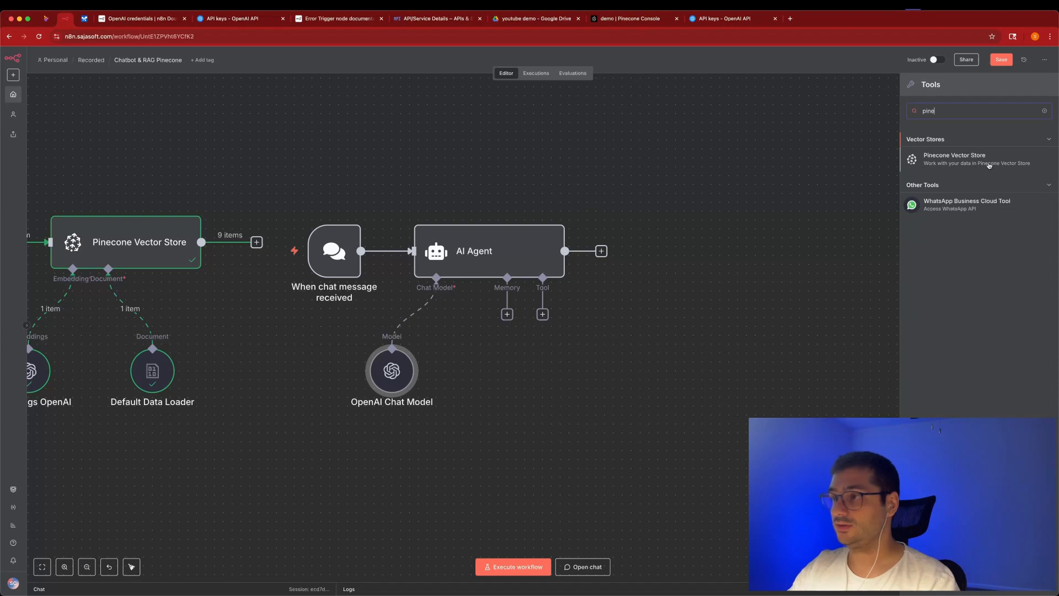
click(989, 165)
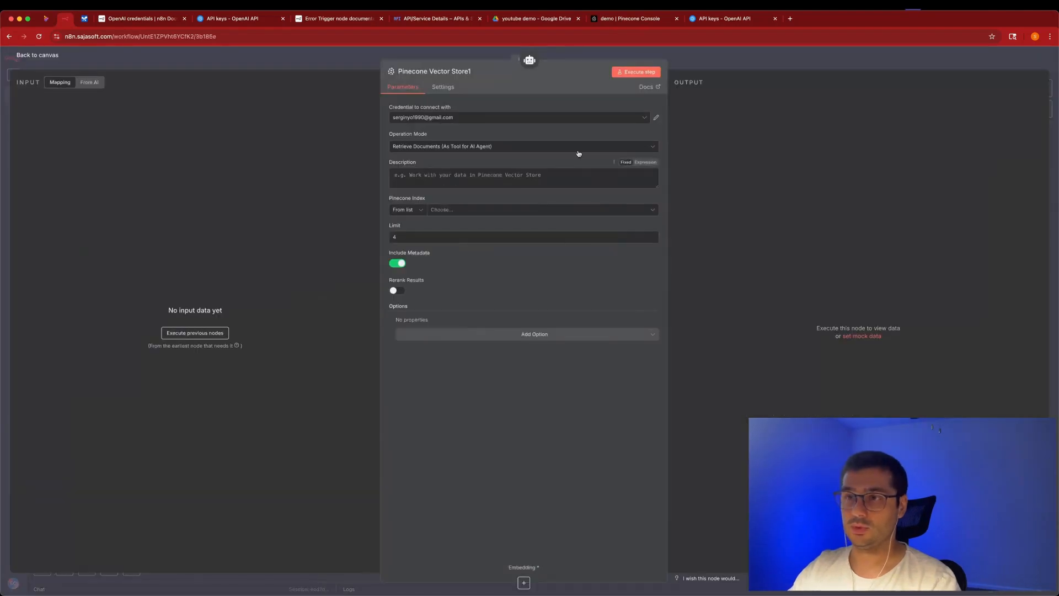
click(417, 121)
click(418, 159)
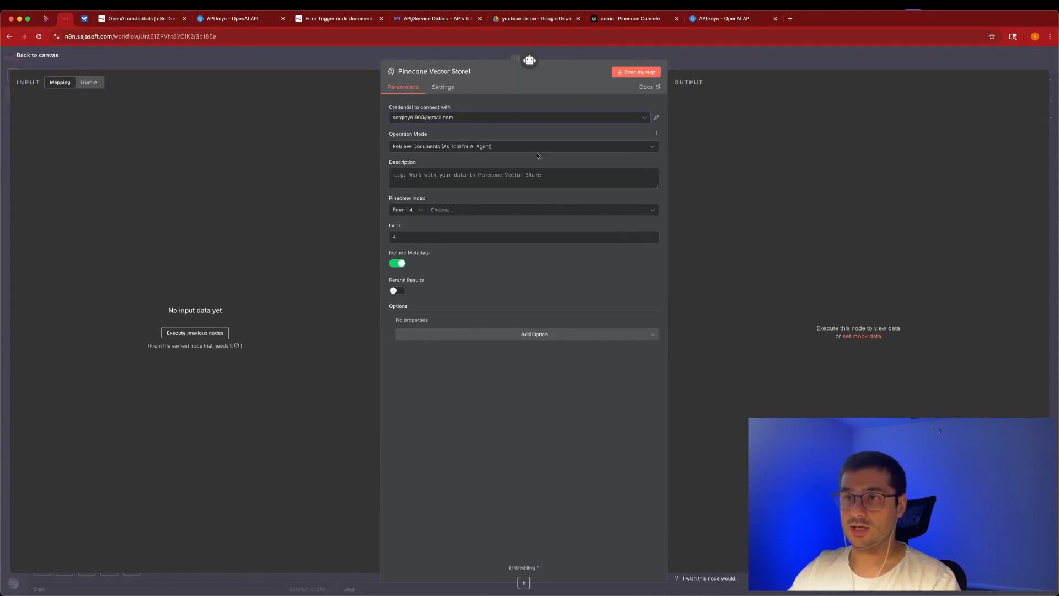
click(440, 180)
text(K0)
text(owledge about FAG and company policy)
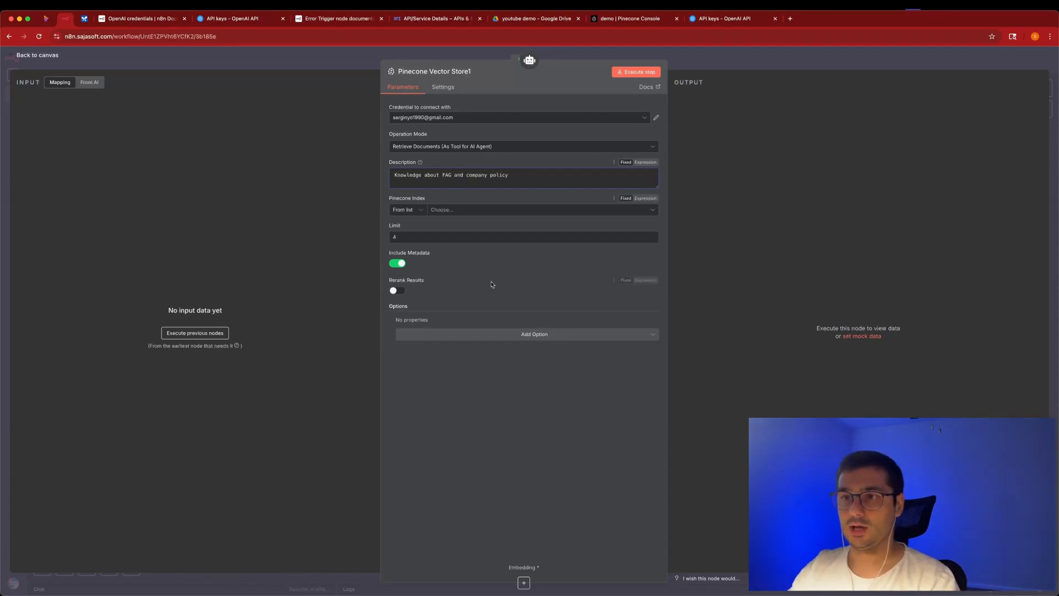
Point the tool at the demo index and change its Limit from 20 to 4.
click(457, 209)
click(426, 228)
double_click(403, 233)
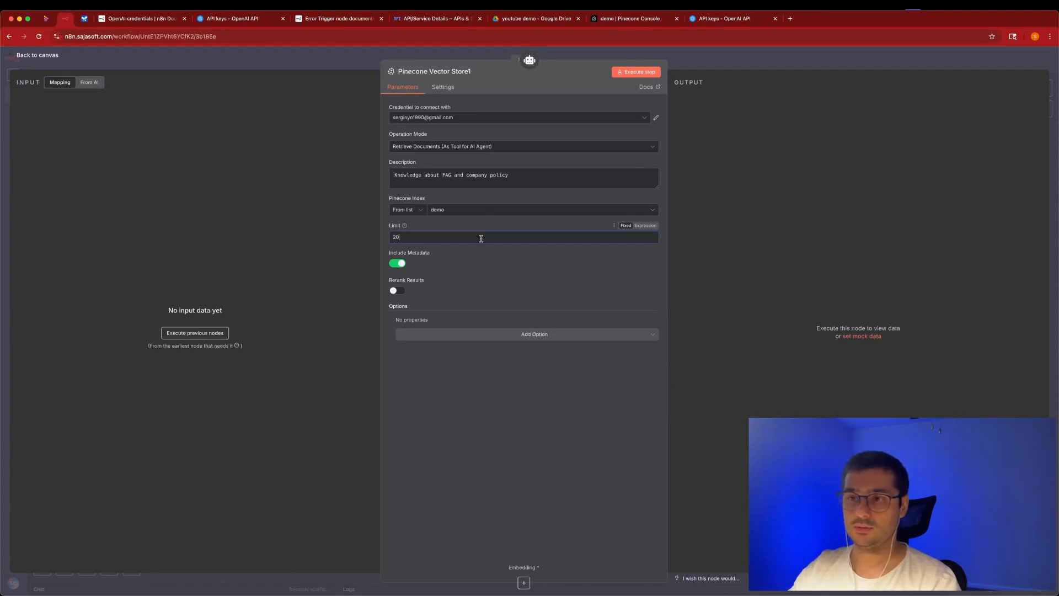
click(436, 304)
click(405, 232)
key(BackSpace)
key(BackSpace)
text(4)
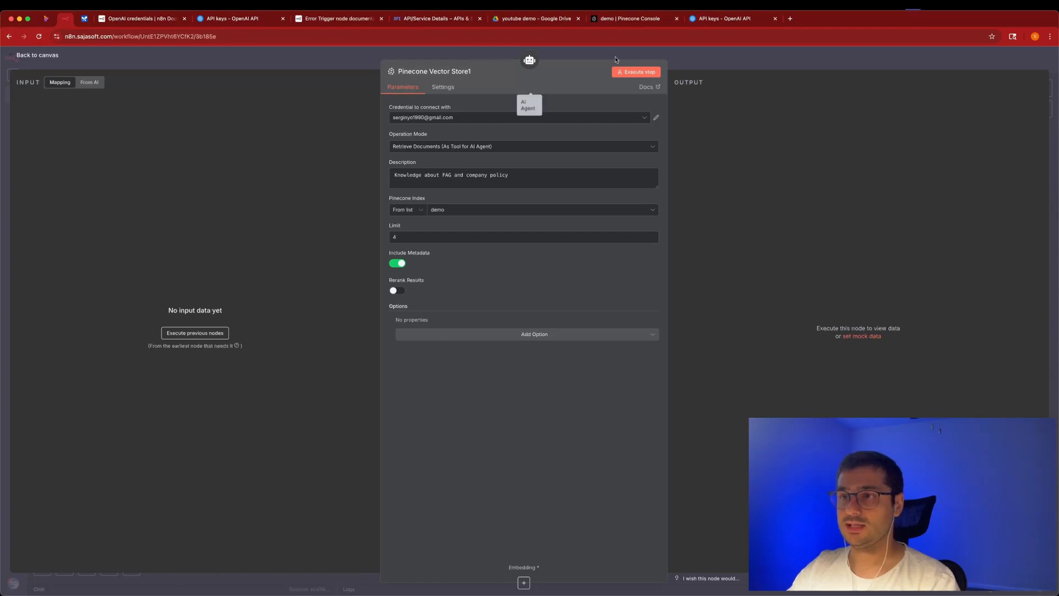
Add a Pinecone Namespace option set to FAQ and return to the canvas.
click(509, 333)
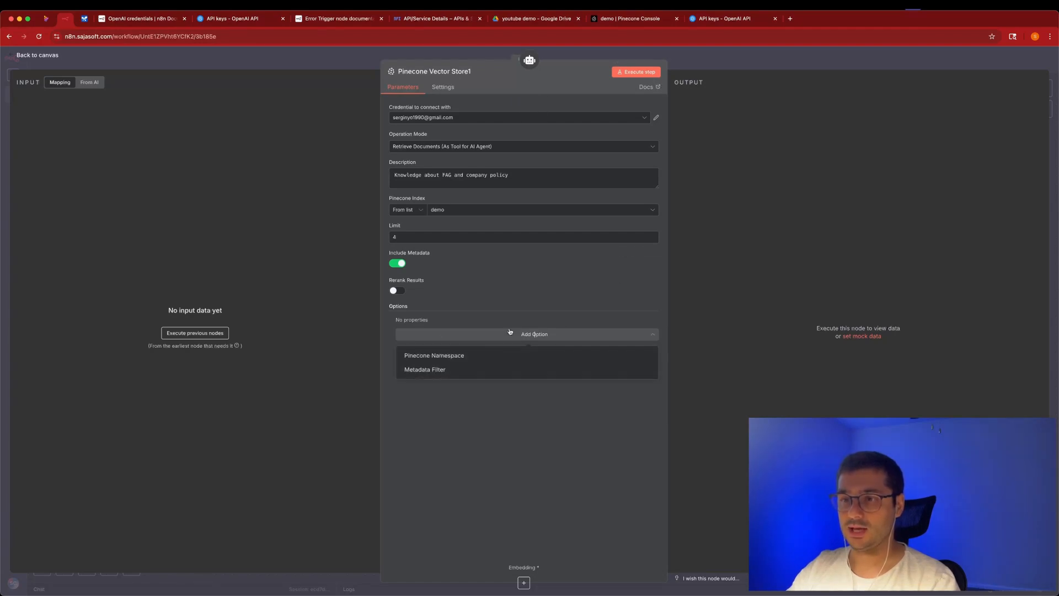
click(480, 356)
click(452, 332)
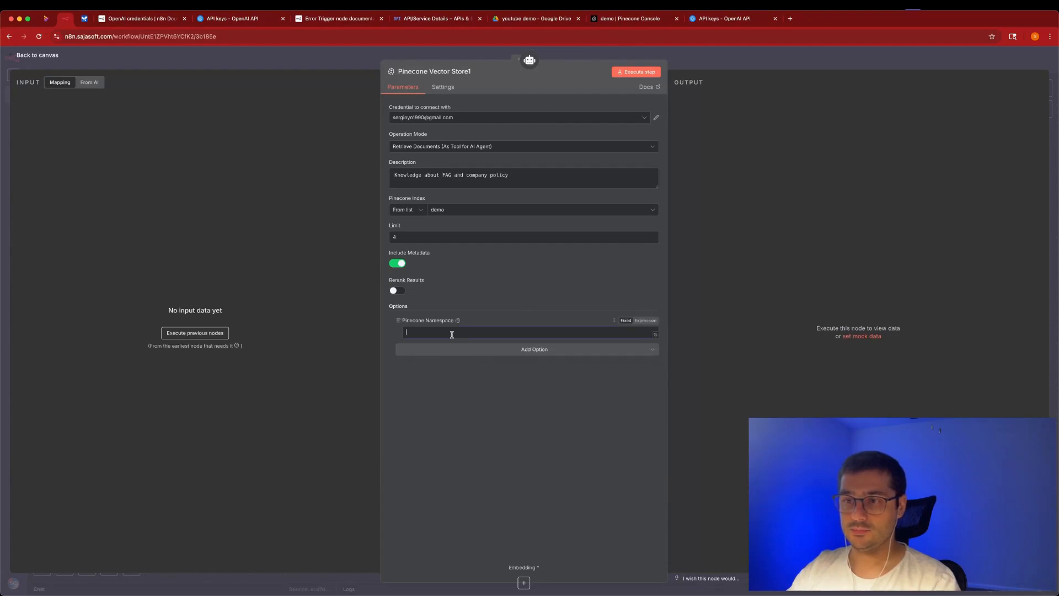
text(FAQ)
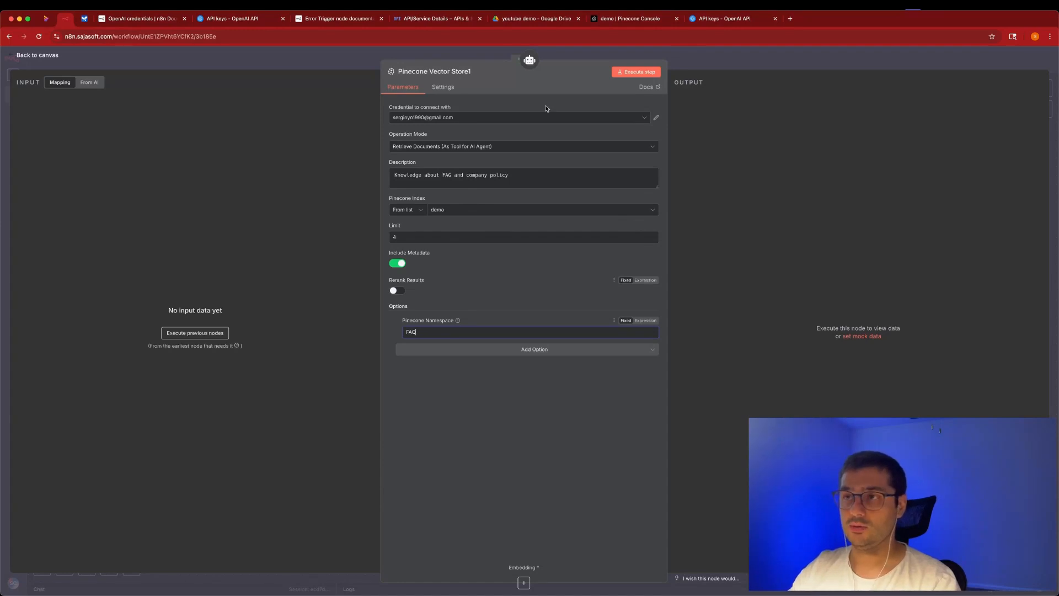
click(596, 58)
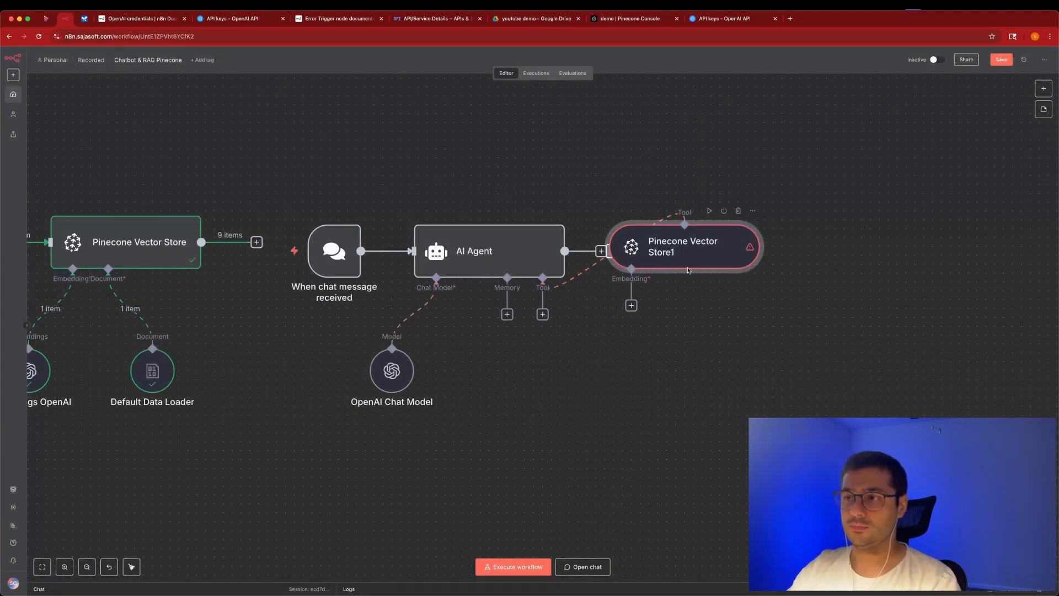
Check the Default Data Loader and ingestion Pinecone Vector Store, confirming its FAQ namespace.
scroll(441, 331, left, 3)
double_click(293, 374)
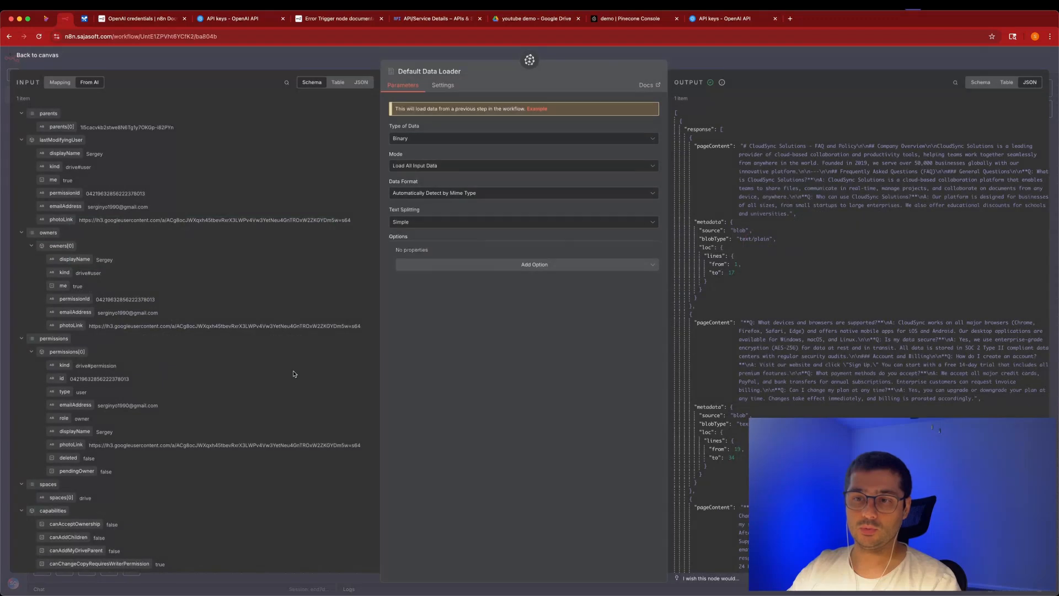
click(295, 53)
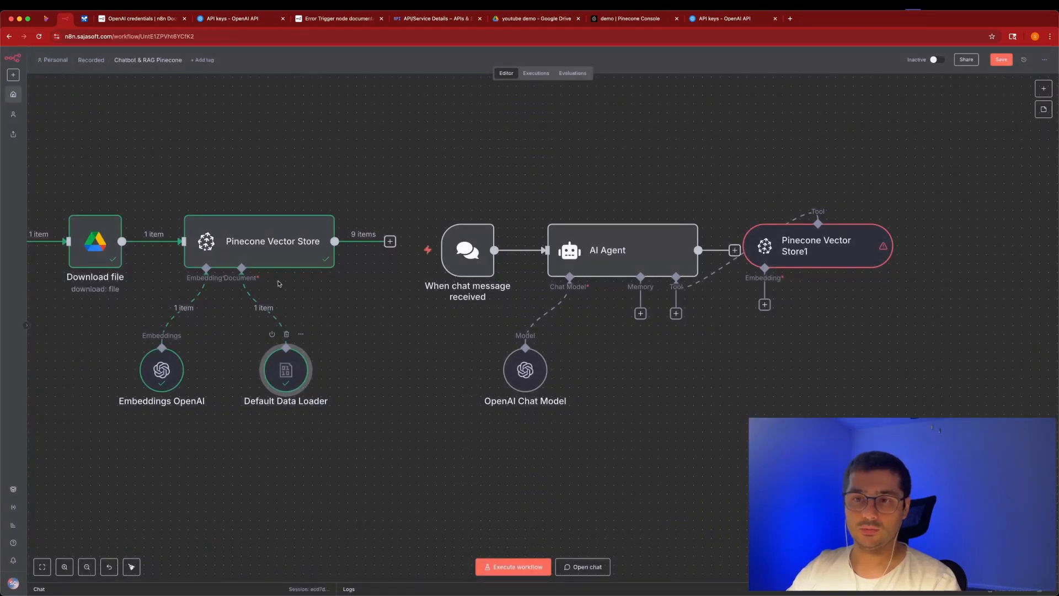
double_click(279, 256)
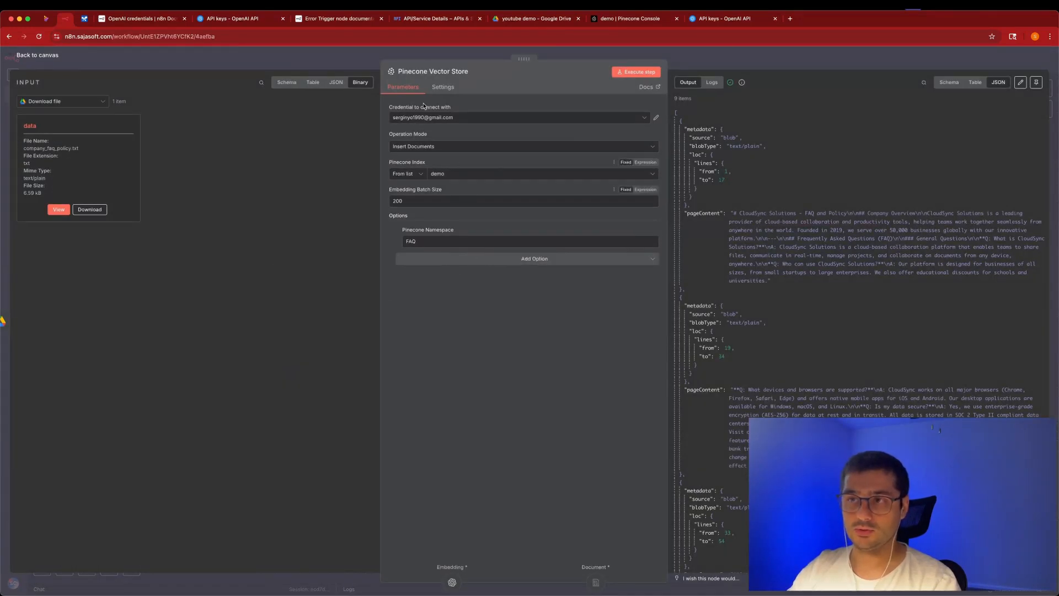
click(258, 55)
double_click(271, 250)
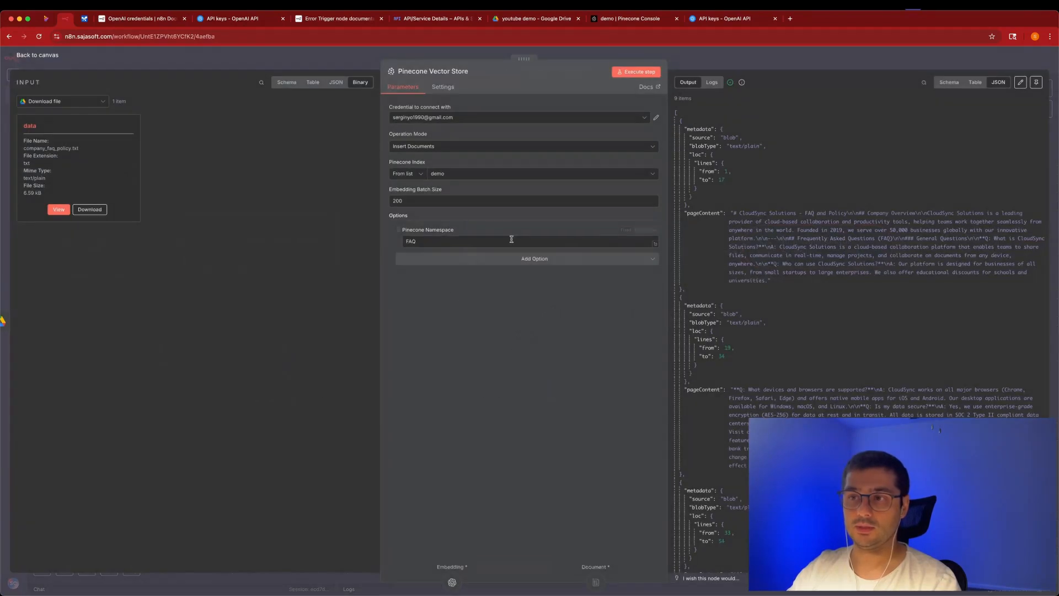
drag(444, 241, 353, 238)
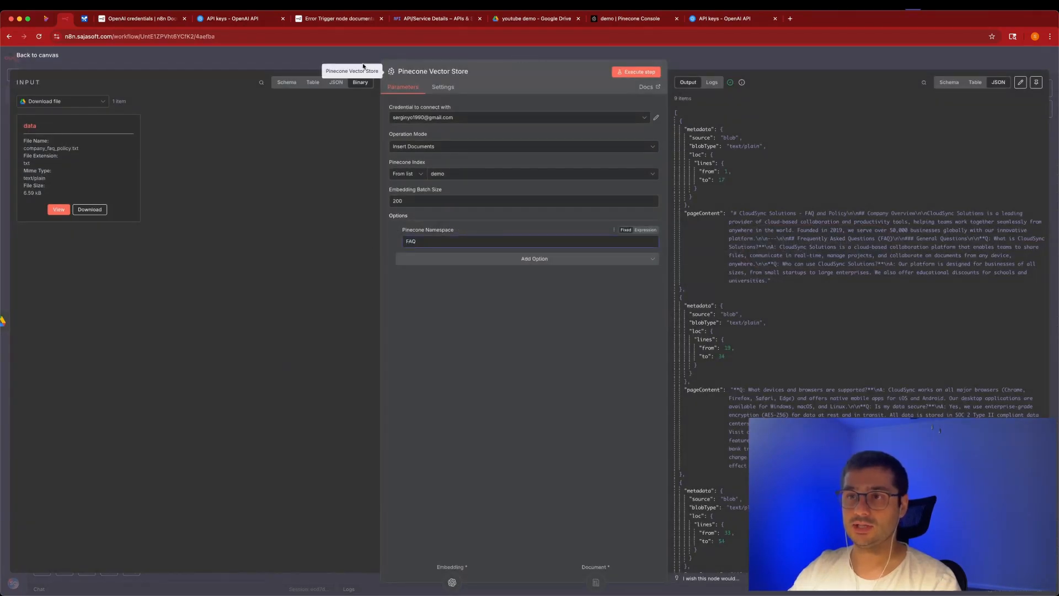
key(Escape)
Review Pinecone Vector Store1's settings and move it below the AI Agent.
double_click(827, 246)
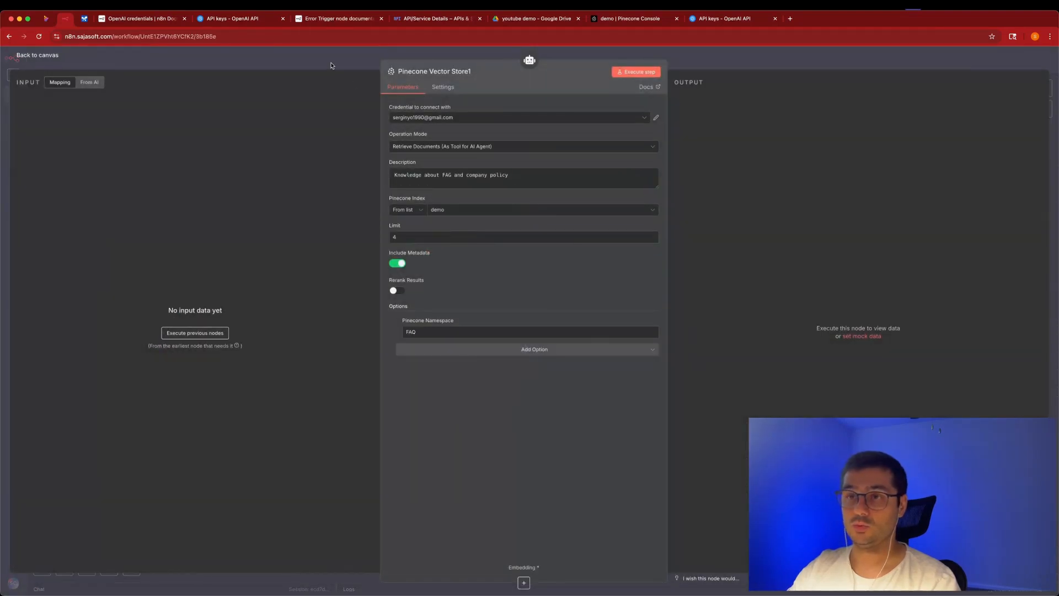
key(Escape)
drag(799, 270, 699, 394)
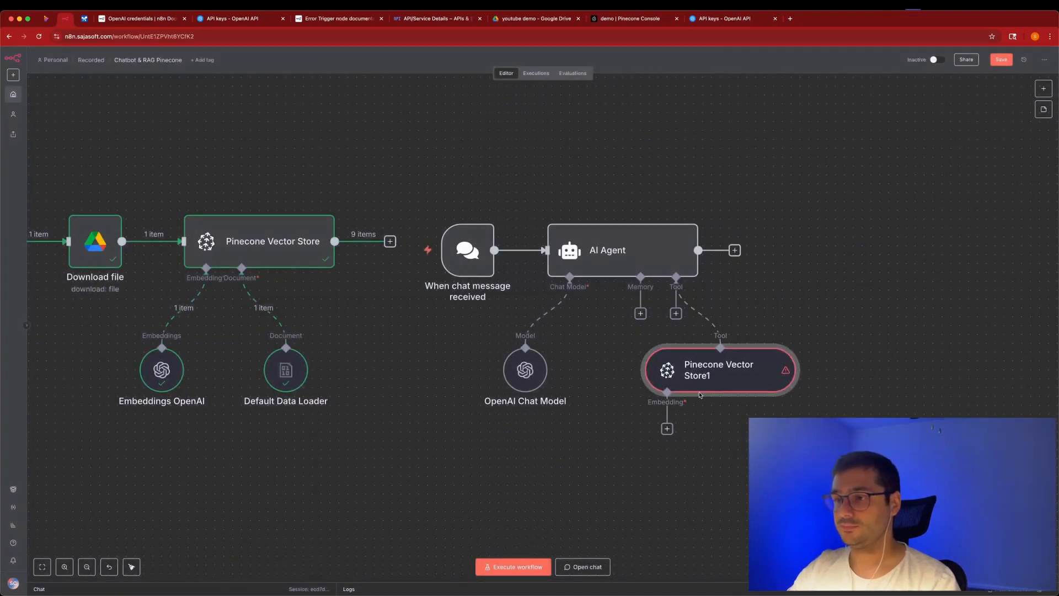
Attach Embeddings OpenAI with text-embedding-3-small to Pinecone Vector Store1.
click(666, 428)
text(open)
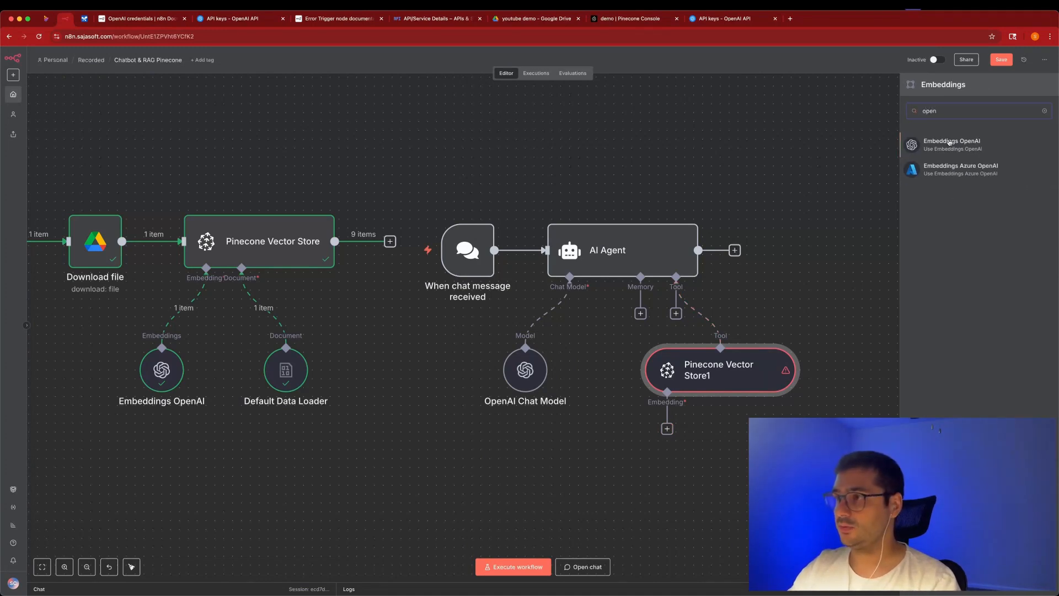
click(948, 142)
click(490, 148)
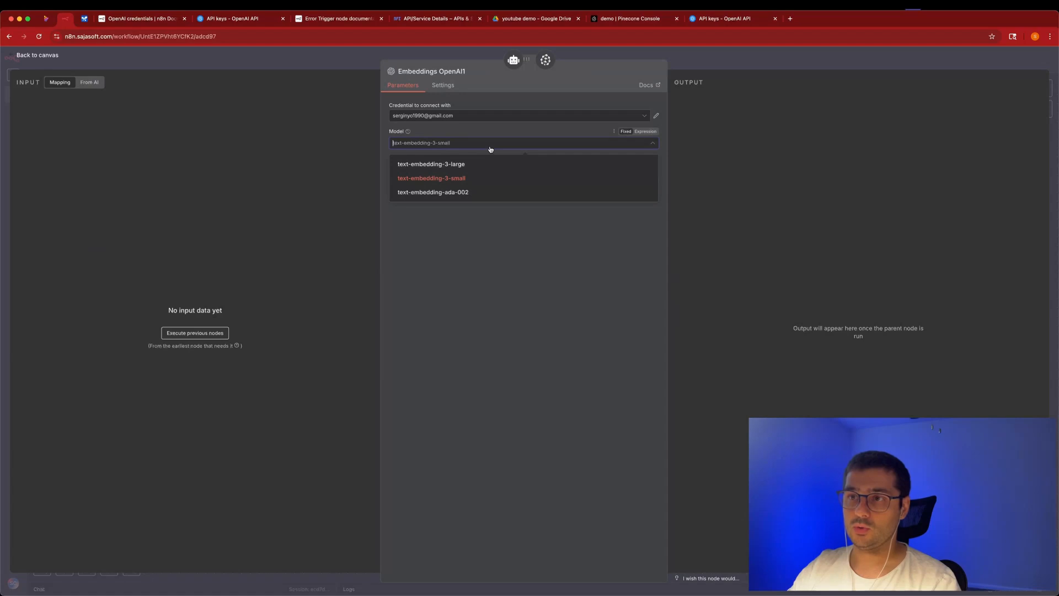
click(490, 149)
click(339, 61)
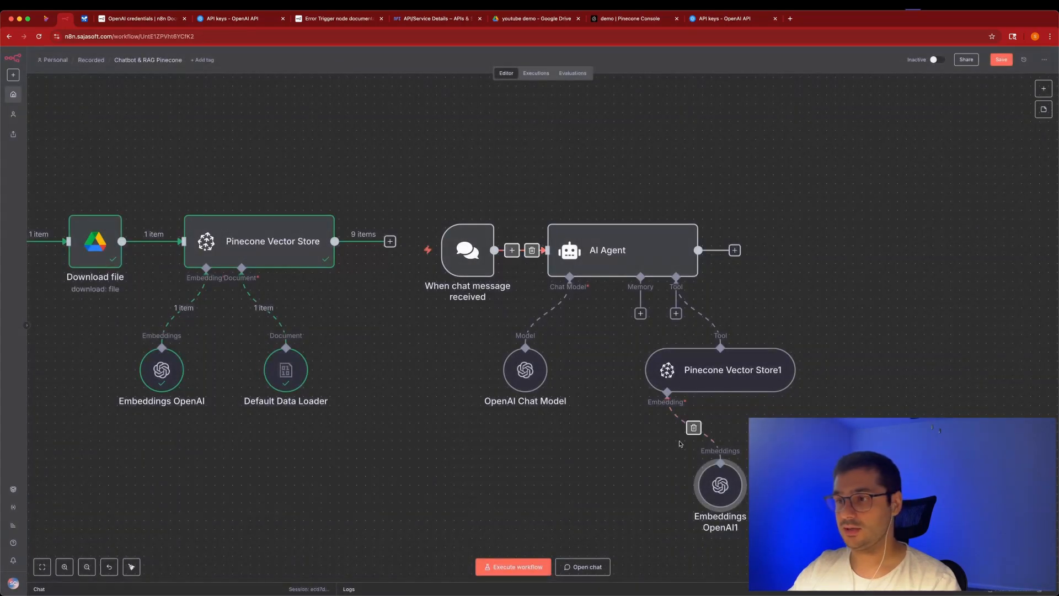
drag(664, 473, 638, 473)
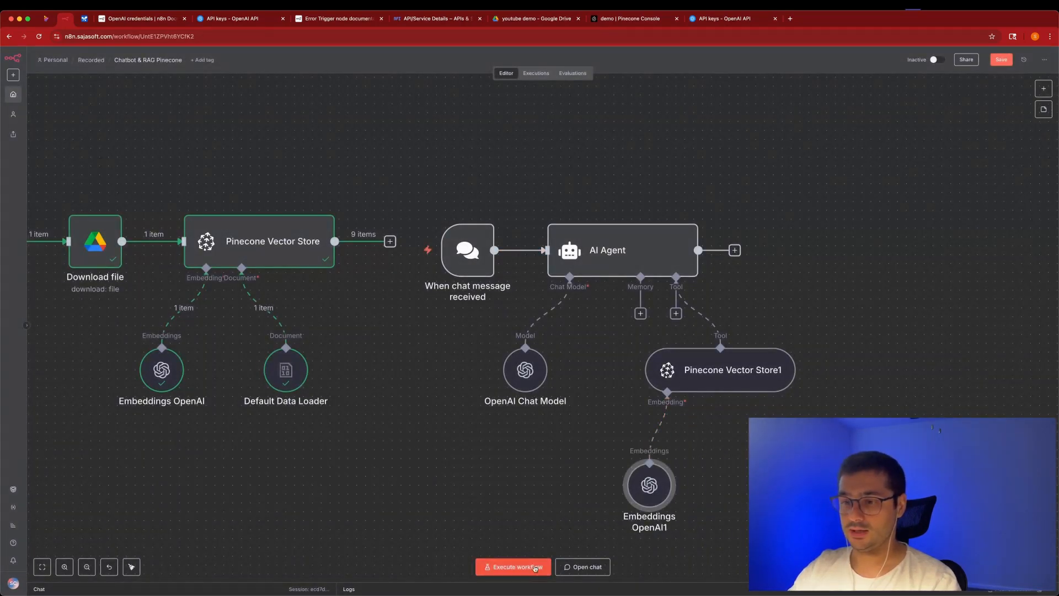
Save the workflow, open the chat panel, and bring up the enlarged company_faq_policy.txt.
click(1004, 62)
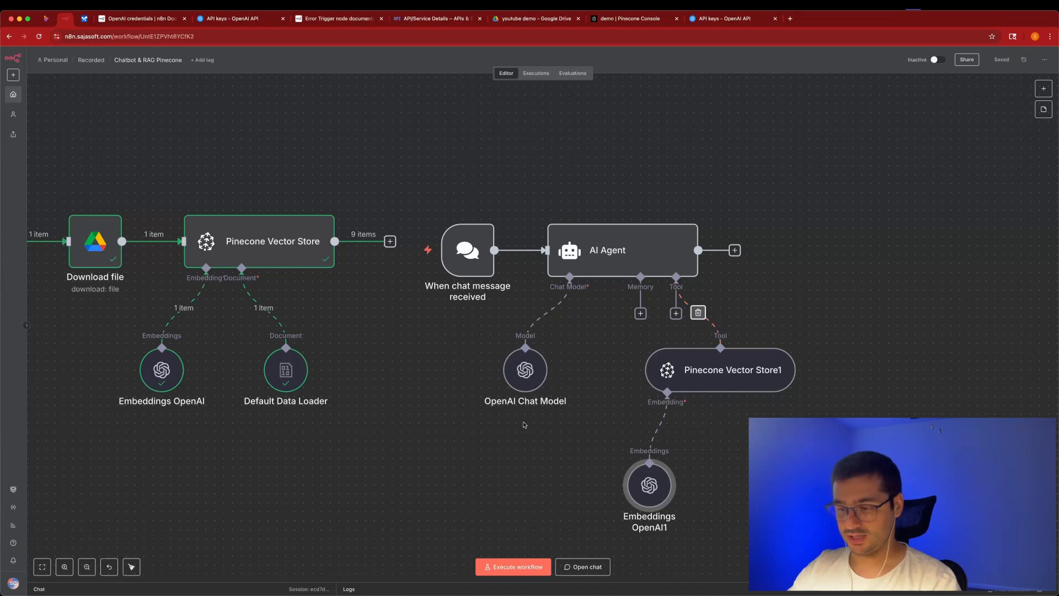
scroll(524, 425, left, 1)
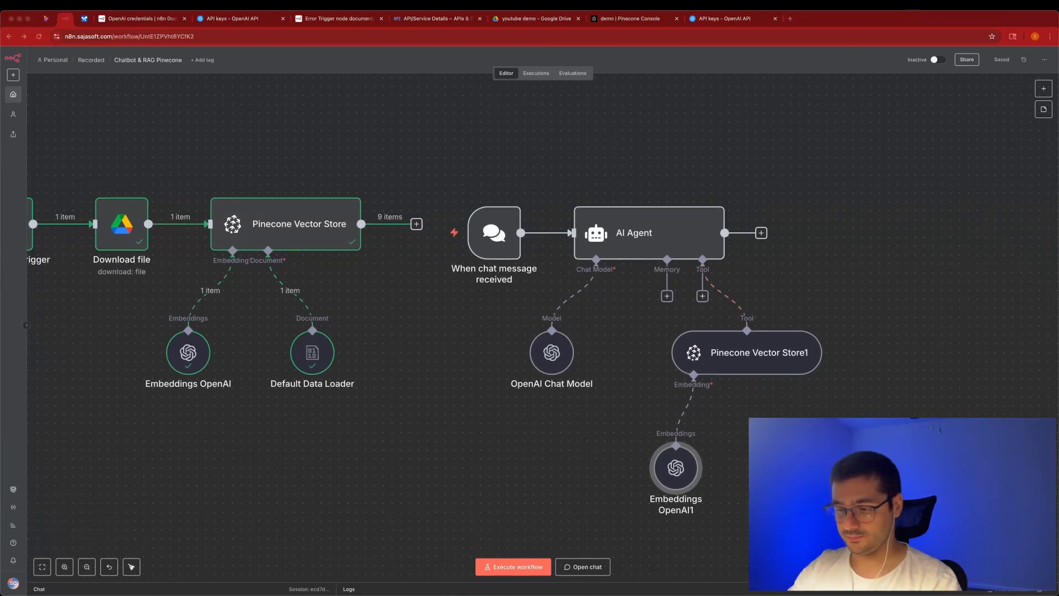
click(582, 566)
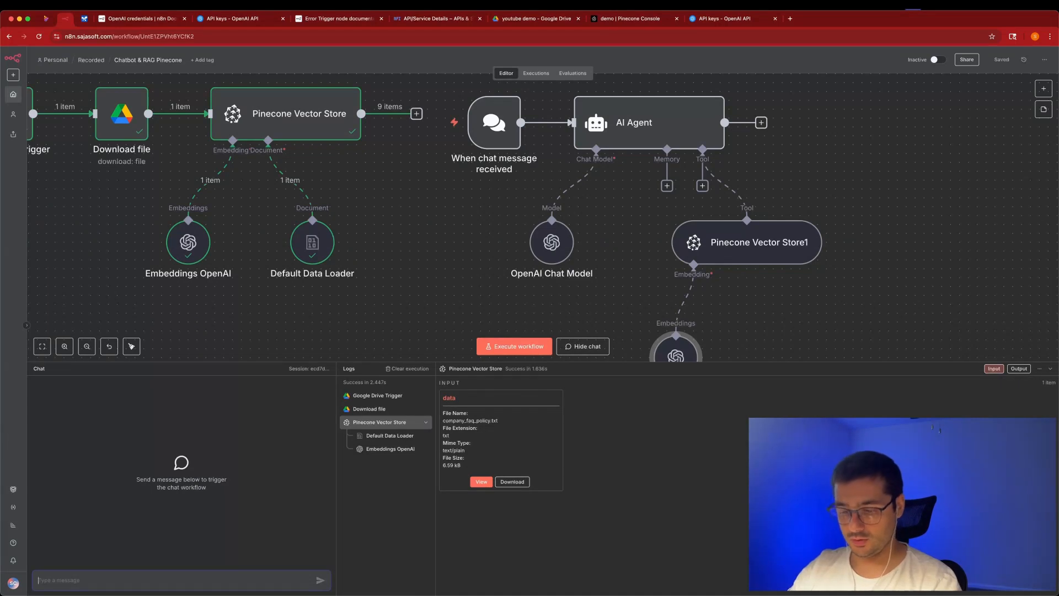
key(super+Tab)
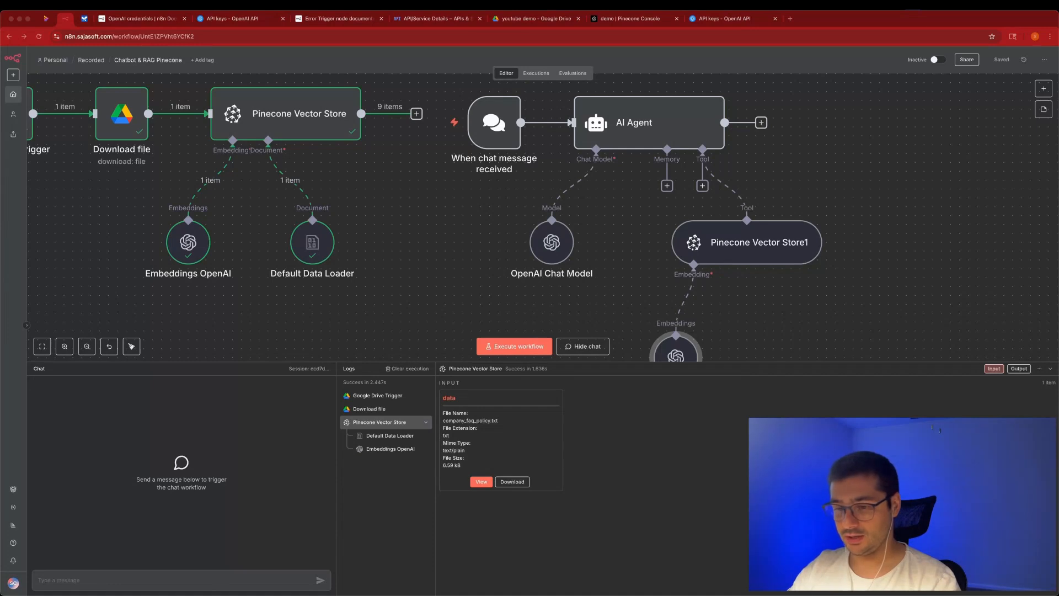
drag(393, 594, 492, 162)
key(super+plus)
key(super+plus)
key(super+plus)
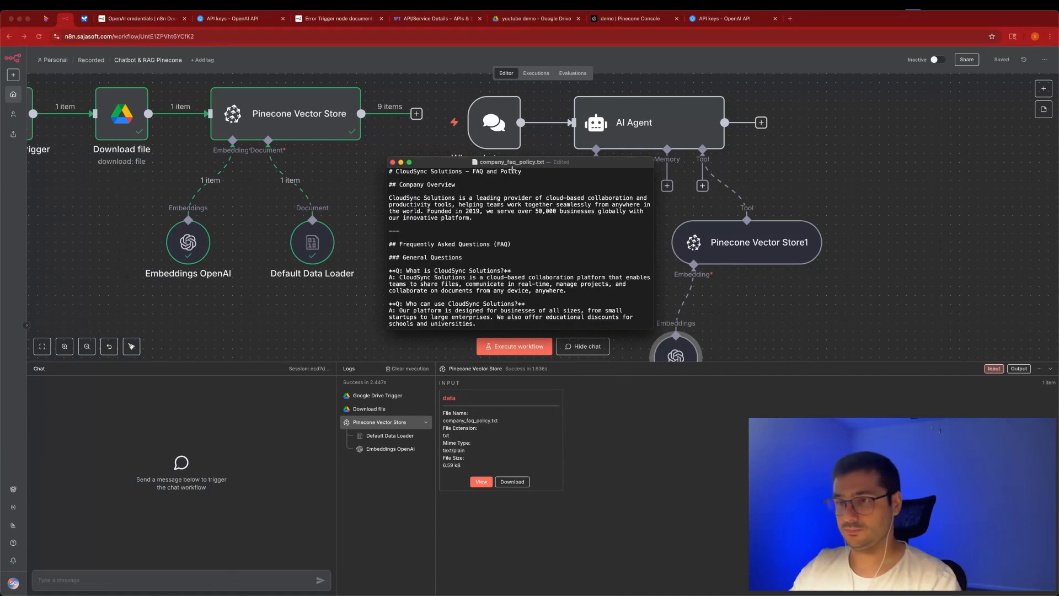
Paste the FAQ's typical response time question into the n8n chat, removing 'your'.
key(ctrl+alt+Return)
key(super+plus)
key(super+plus)
key(super+plus)
scroll(223, 249, down, 10)
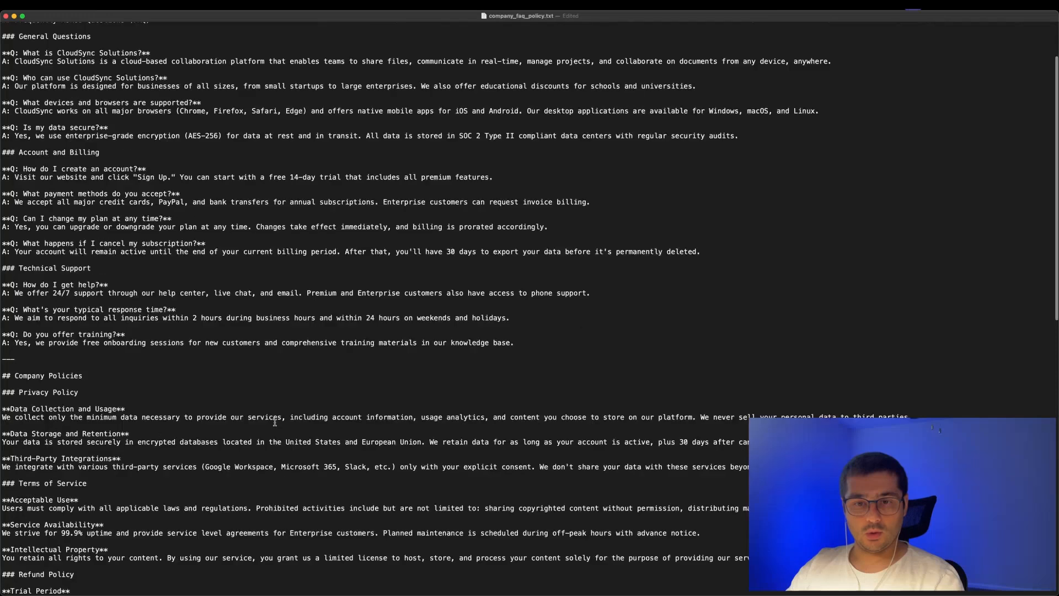
drag(23, 162, 166, 157)
key(super+c)
scroll(178, 161, down, 5)
scroll(177, 160, up, 5)
click(159, 141)
click(17, 157)
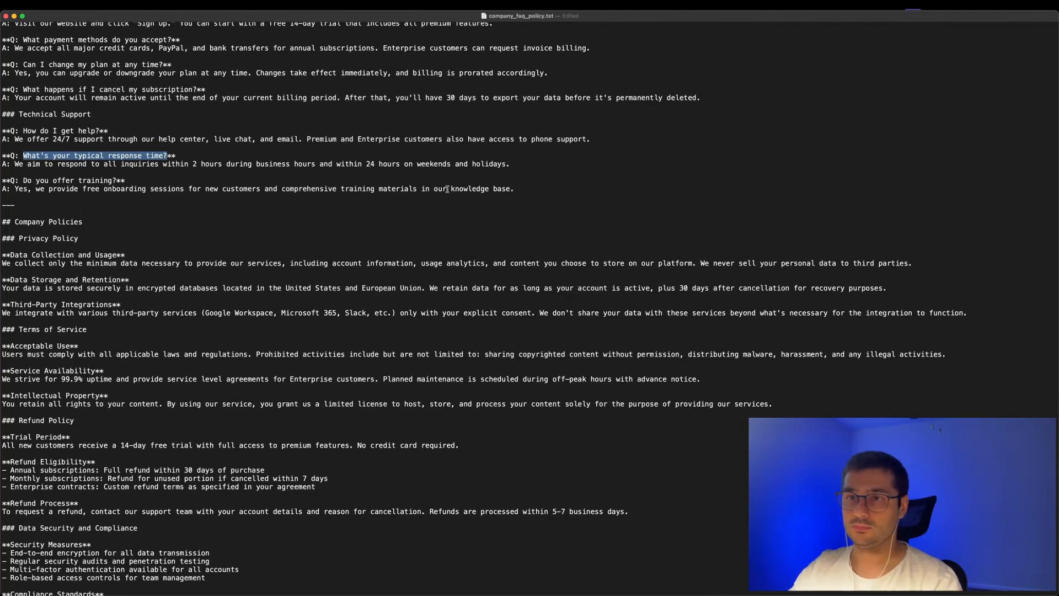
drag(239, 164, 377, 163)
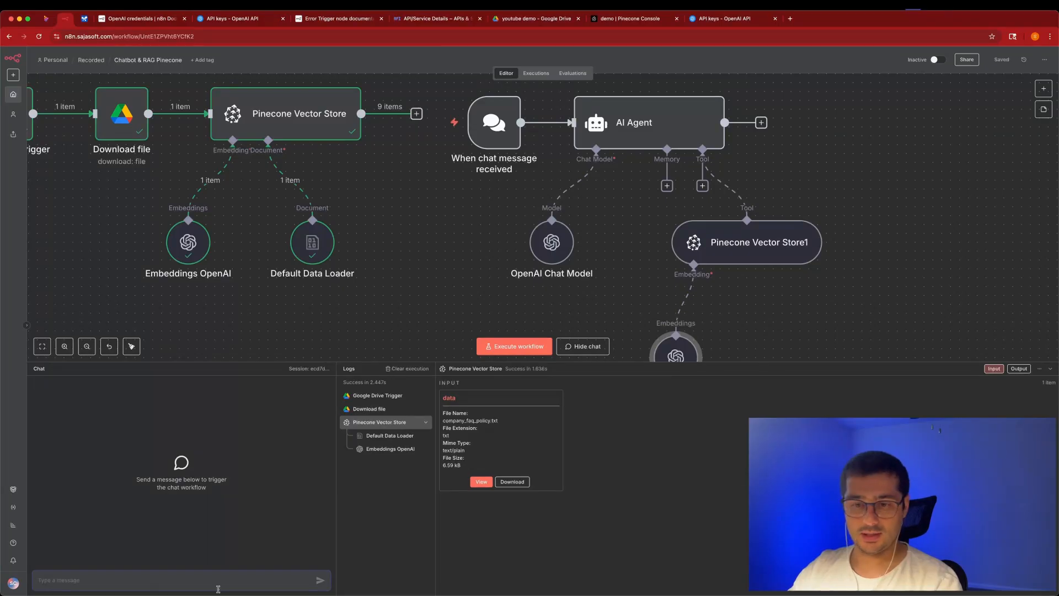
key(super+v)
double_click(63, 581)
key(BackSpace)
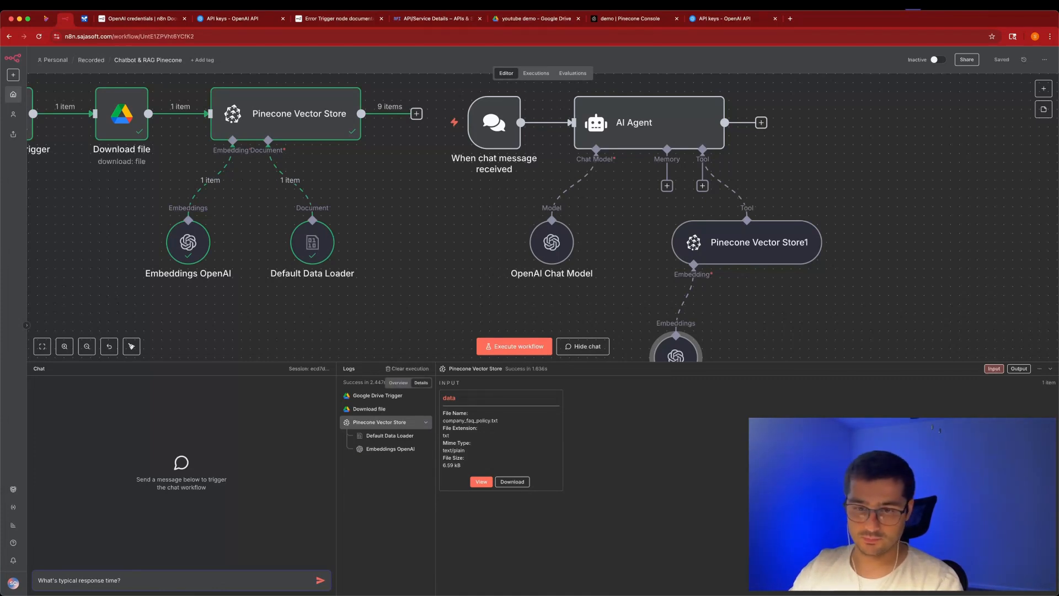
Ask the chatbot 'What's response time?' and review its generic answer.
key(BackSpace)
key(BackSpace)
key(BackSpace)
key(BackSpace)
key(BackSpace)
key(BackSpace)
key(BackSpace)
key(BackSpace)
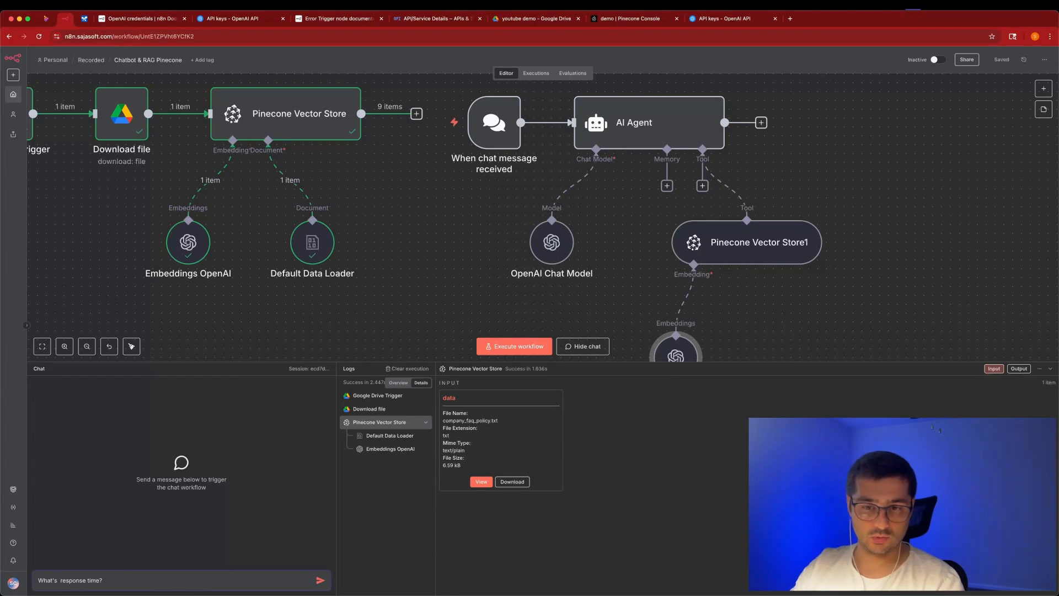
key(Return)
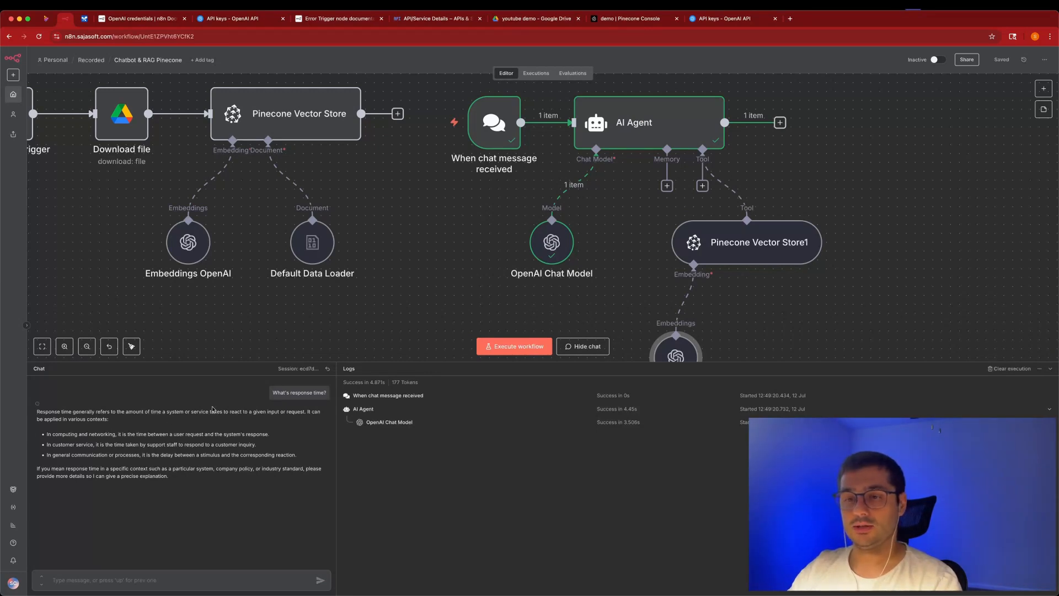
drag(186, 480, 35, 411)
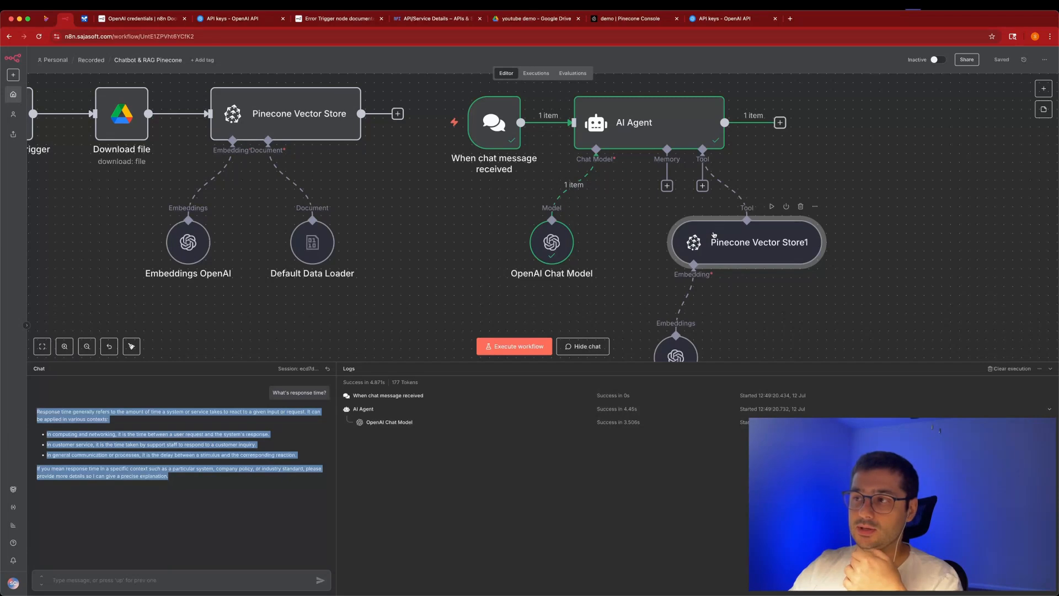
Open Pinecone Vector Store1's settings.
double_click(711, 237)
click(287, 65)
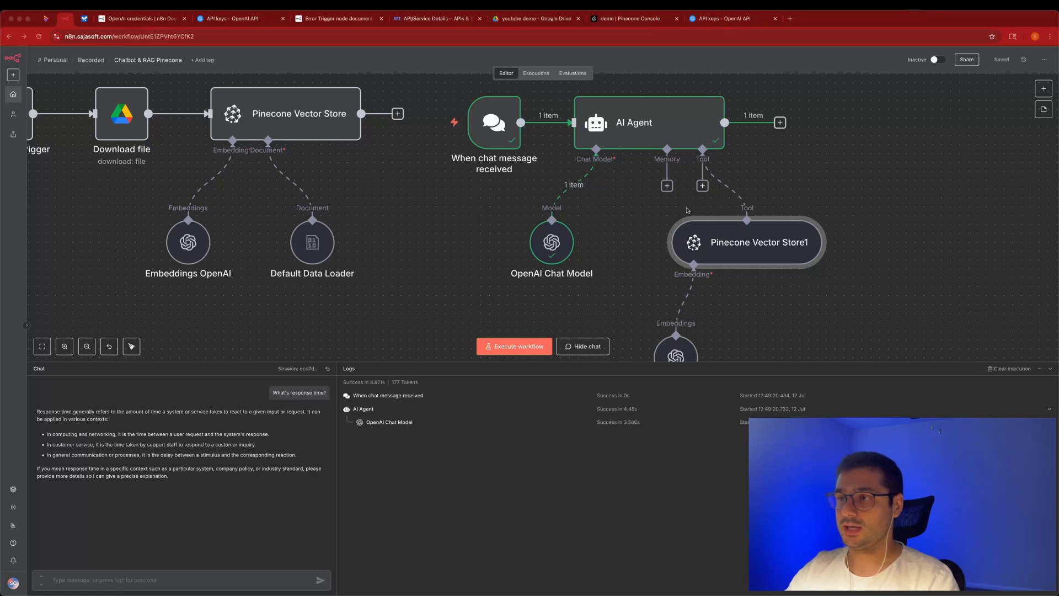
double_click(690, 226)
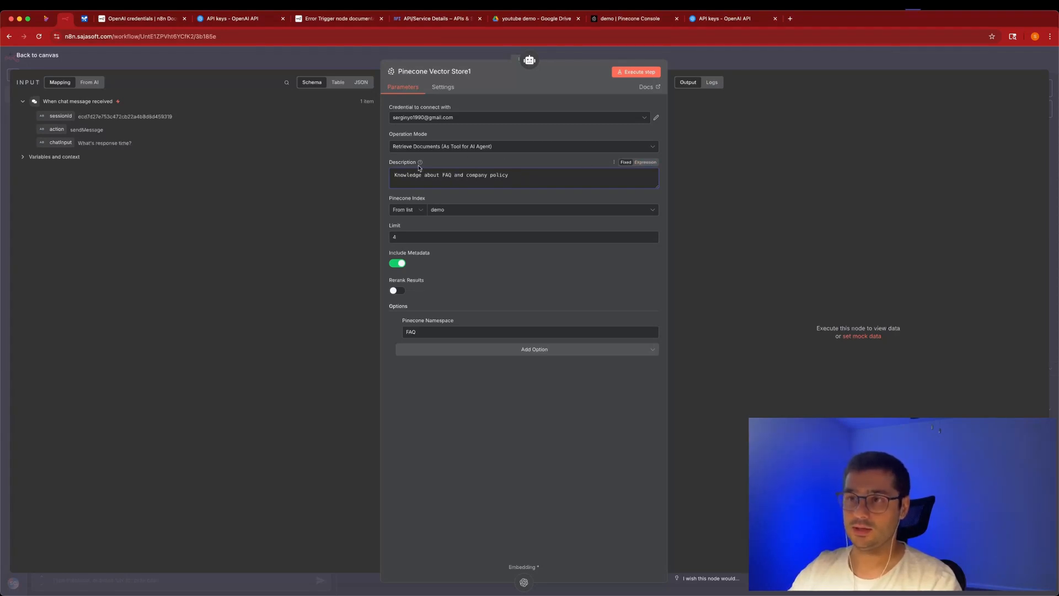
Add a System Message option to the AI Agent.
click(351, 59)
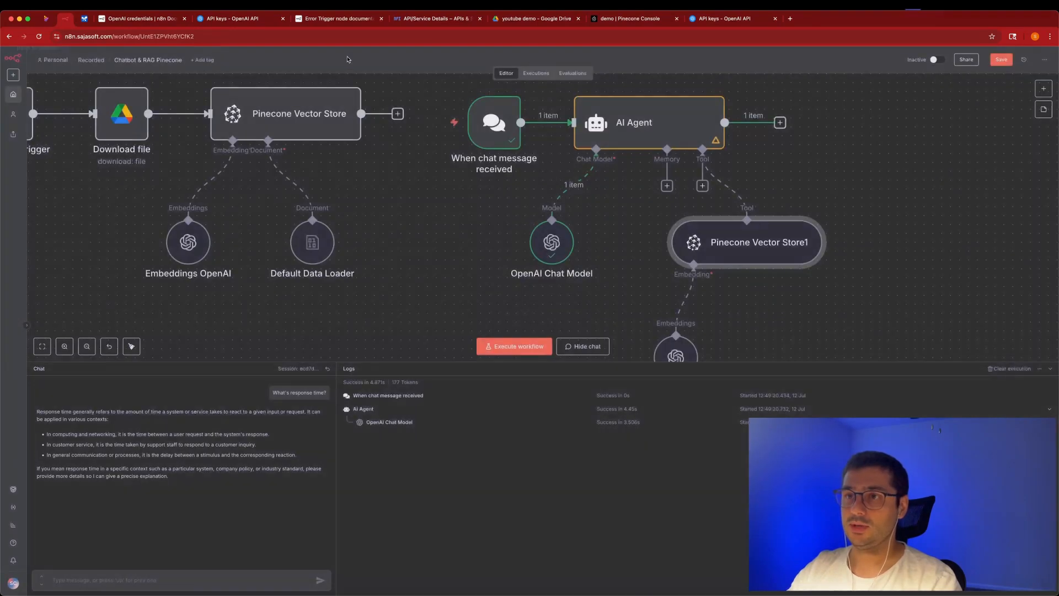
double_click(639, 124)
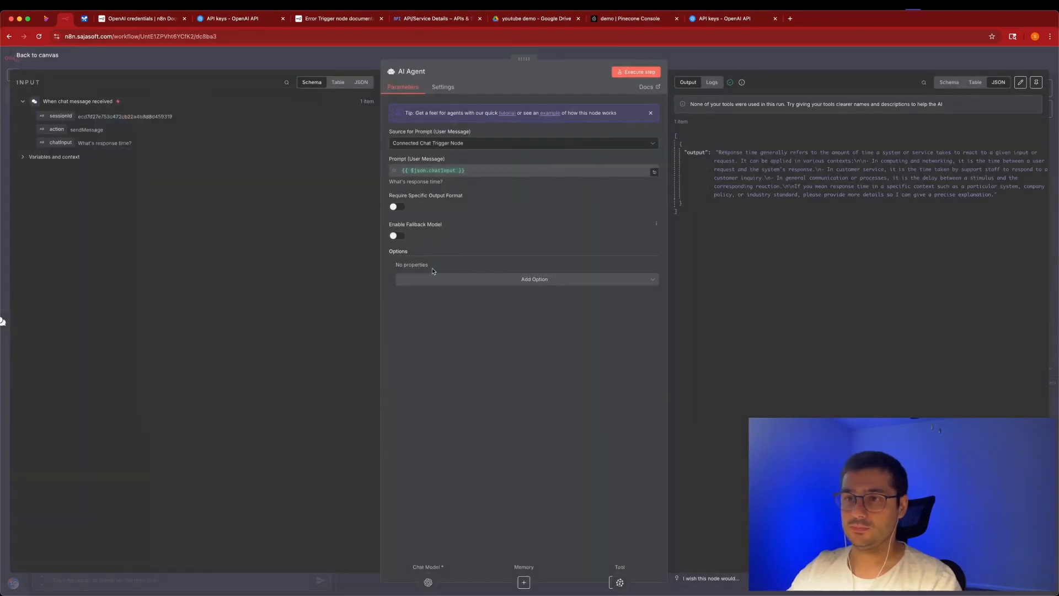
click(447, 279)
click(442, 304)
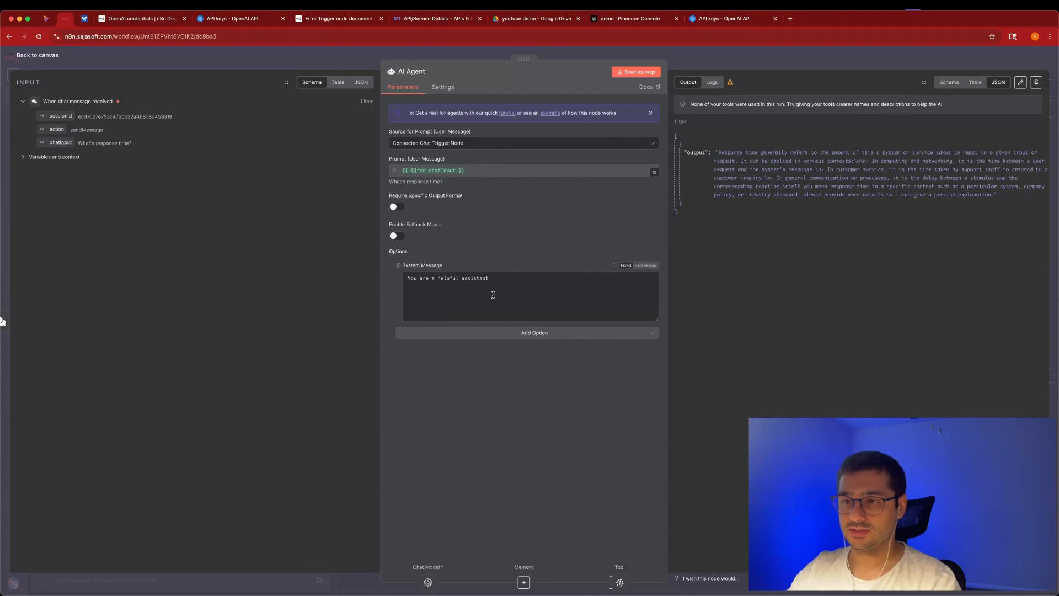
Write a system message about helping with FAQ and return policy via a Pinecone vector tool.
text(.)
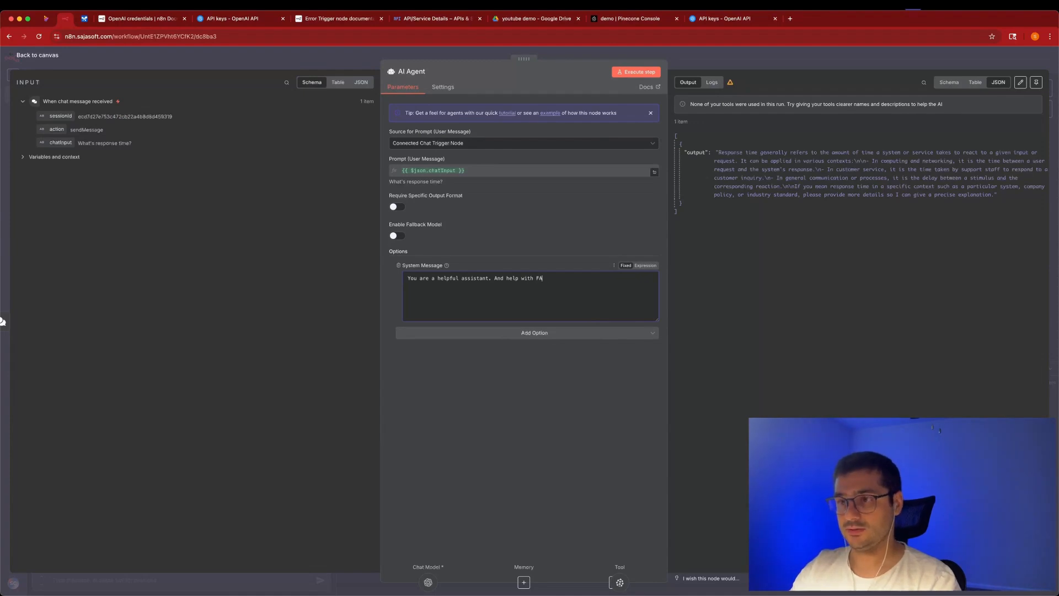
text(And help with FAQ and return policy of company. Always)
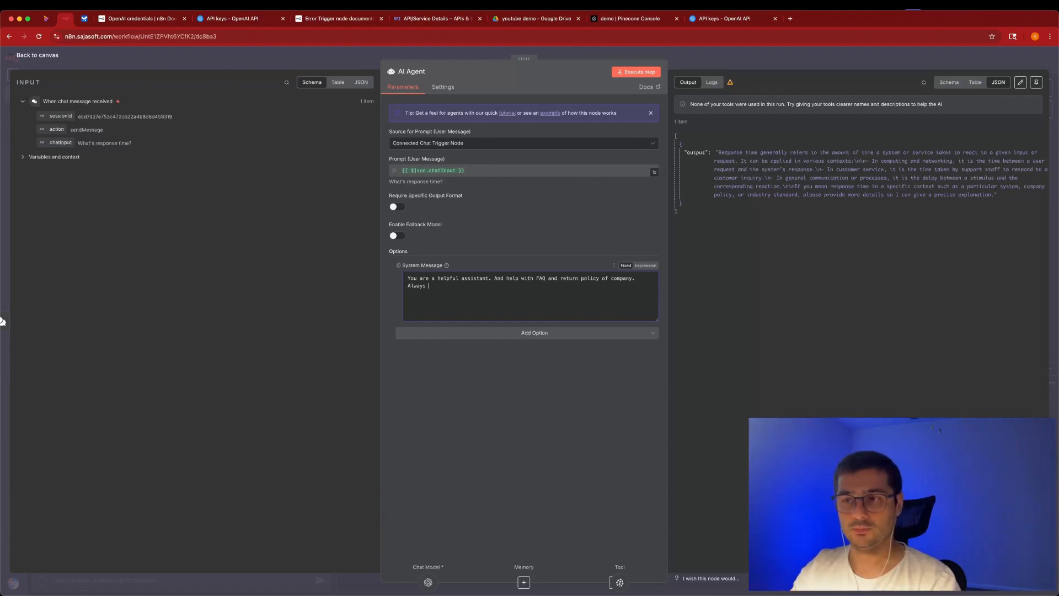
key(BackSpace)
key(BackSpace)
key(BackSpace)
key(BackSpace)
key(BackSpace)
key(BackSpace)
key(BackSpace)
text(You have pincenoce)
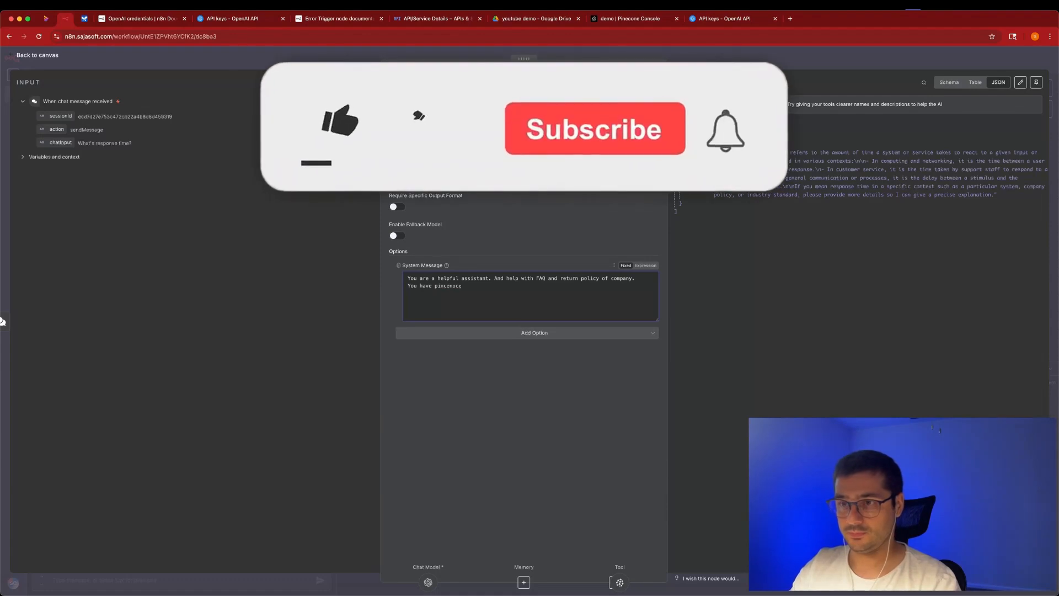
key(BackSpace)
key(BackSpace)
key(BackSpace)
key(BackSpace)
key(BackSpace)
key(BackSpace)
text(econe vector tools)
key(BackSpace)
text(with info)
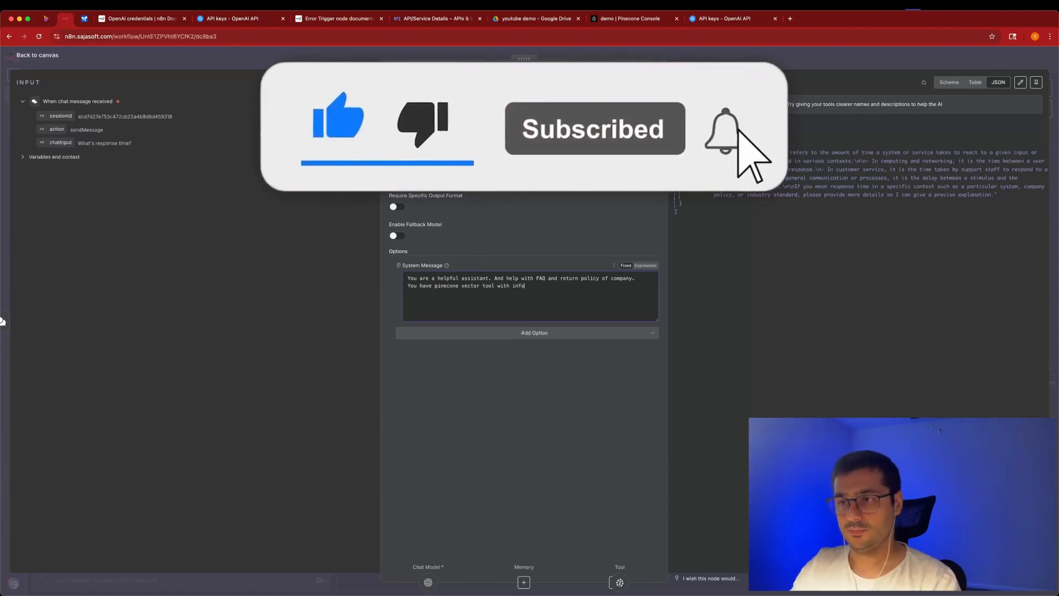
text(rmation about FA)
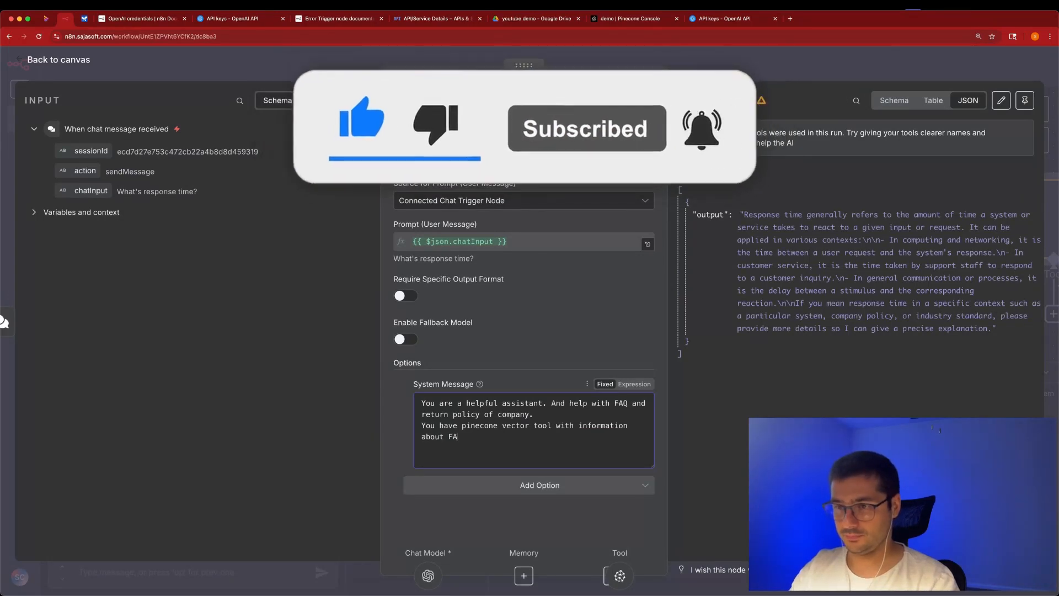
text(Q and return policy.)
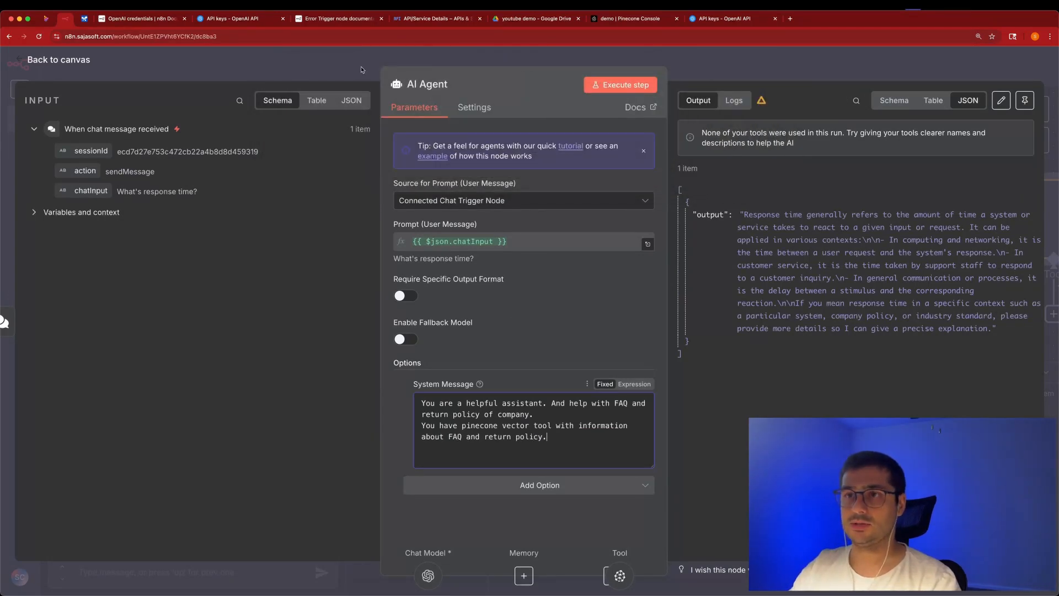
click(361, 70)
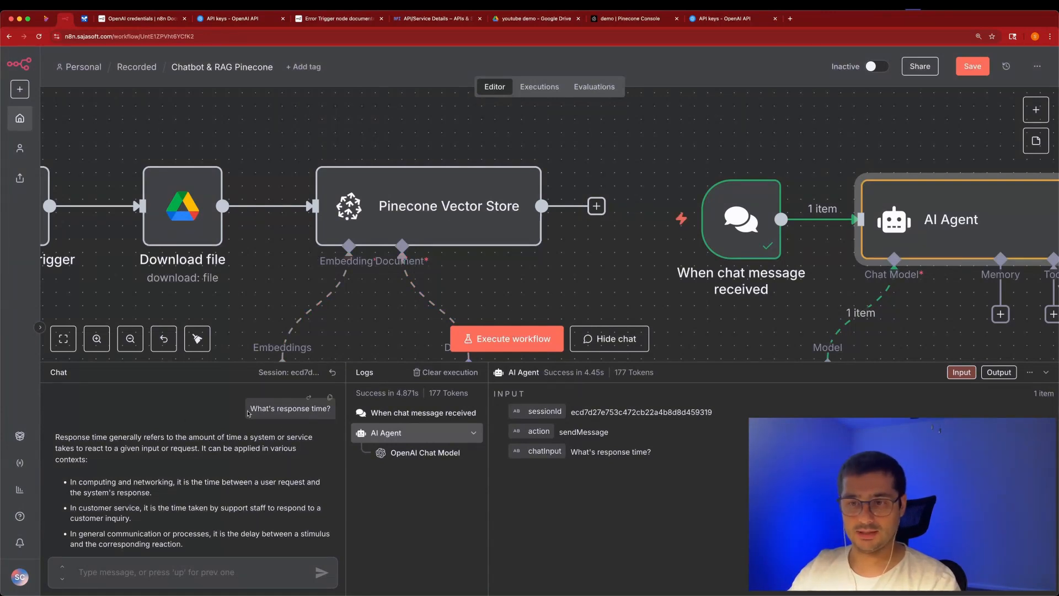
Zoom out on the workflow and resend 'What's response time?' to the chatbot.
mouse_move(250, 409)
mouse_down()
mouse_move(329, 398)
mouse_move(257, 406)
mouse_up()
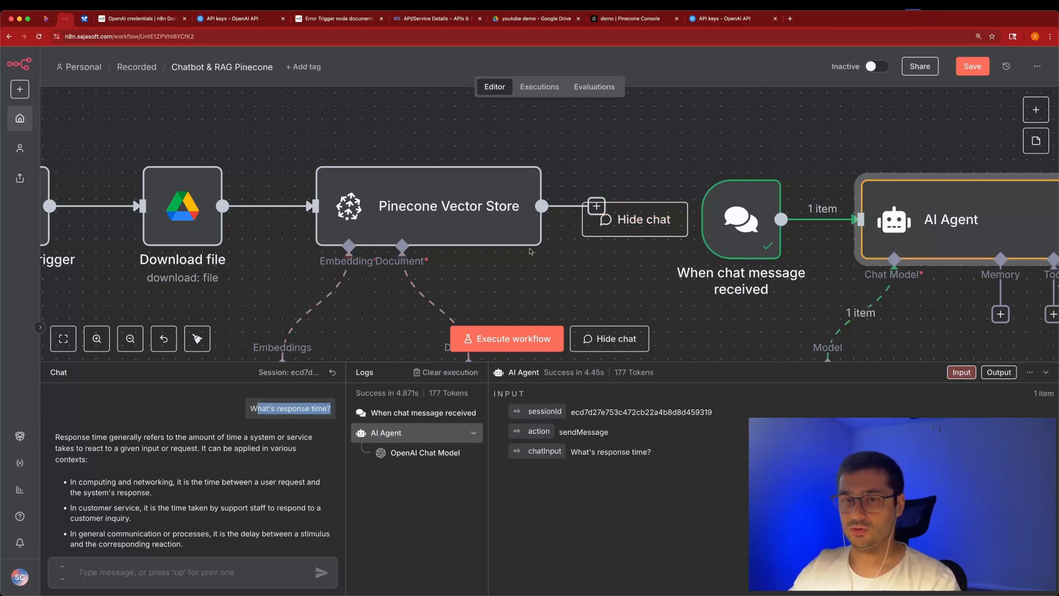
click(130, 339)
click(130, 338)
click(130, 338)
click(131, 339)
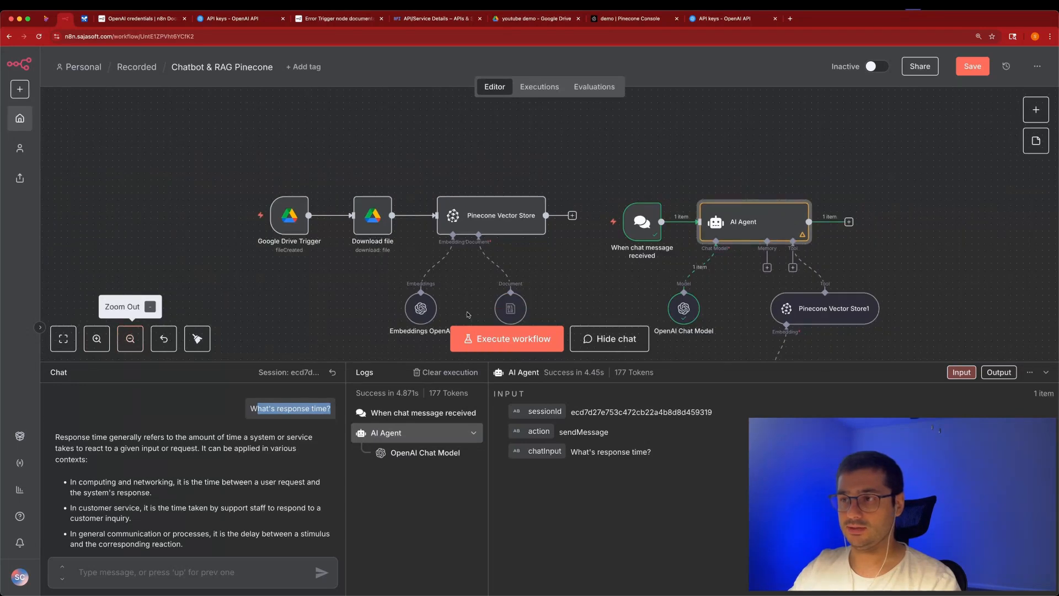
scroll(472, 310, down, 1)
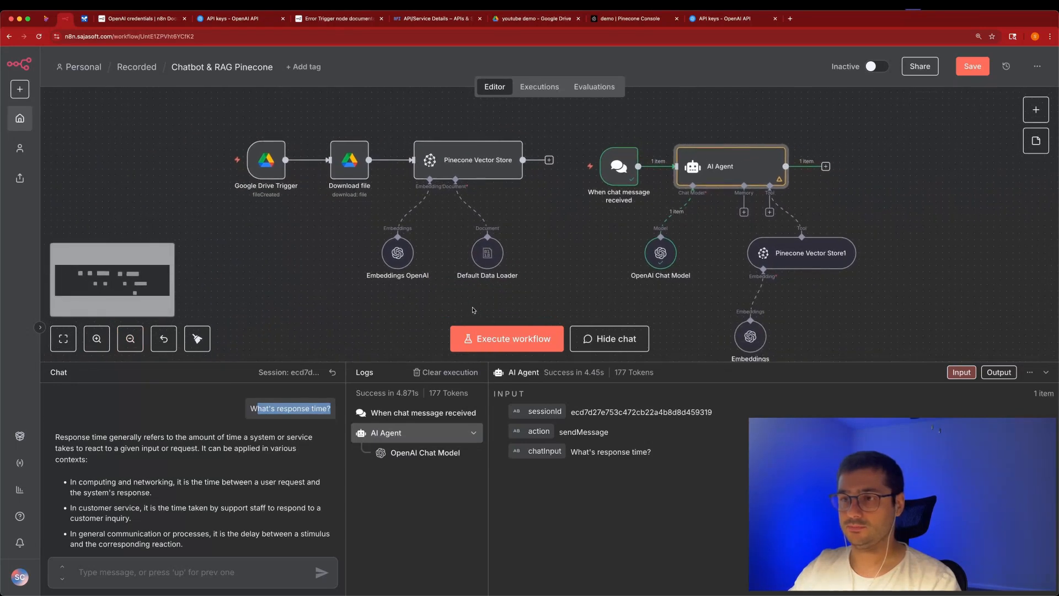
click(133, 336)
click(133, 336)
click(328, 399)
key(Return)
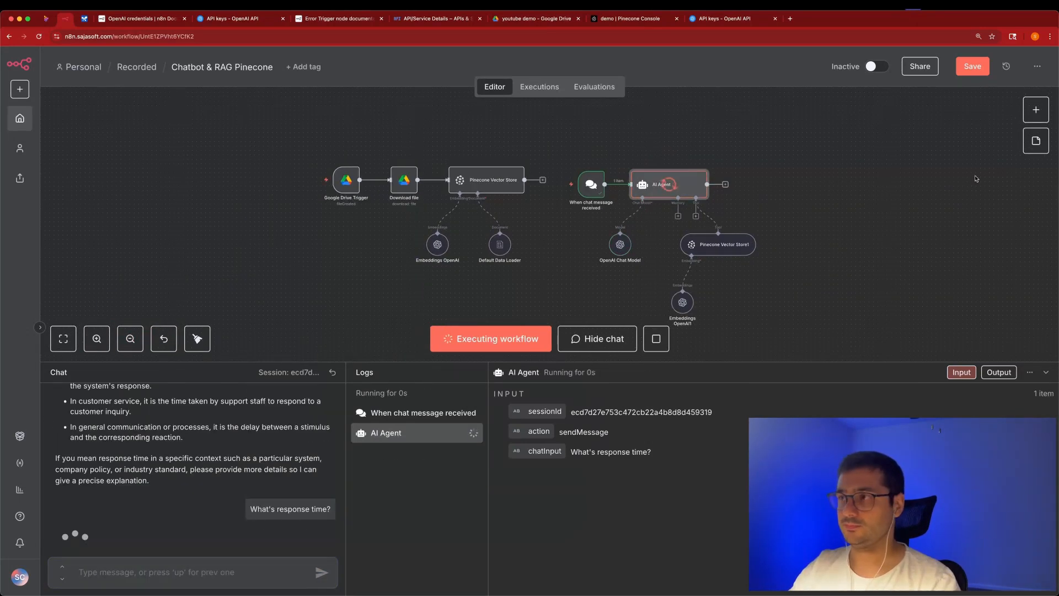
Open the failing Pinecone Vector Store1 node to see its 1536-vs-512 dimension error.
scroll(775, 256, right, 1)
scroll(776, 256, right, 1)
scroll(776, 256, down, 1)
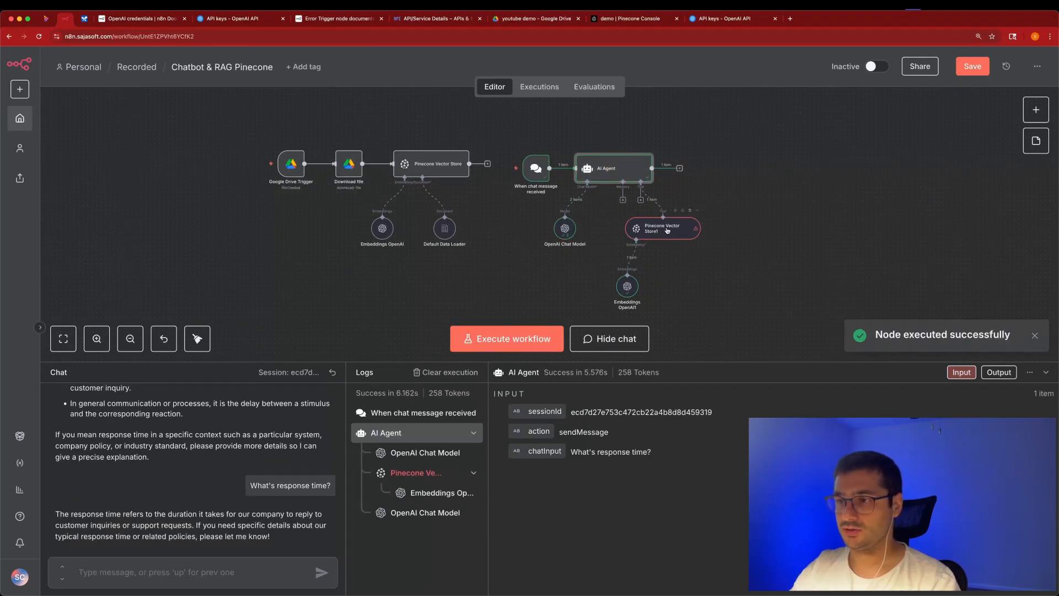
double_click(666, 229)
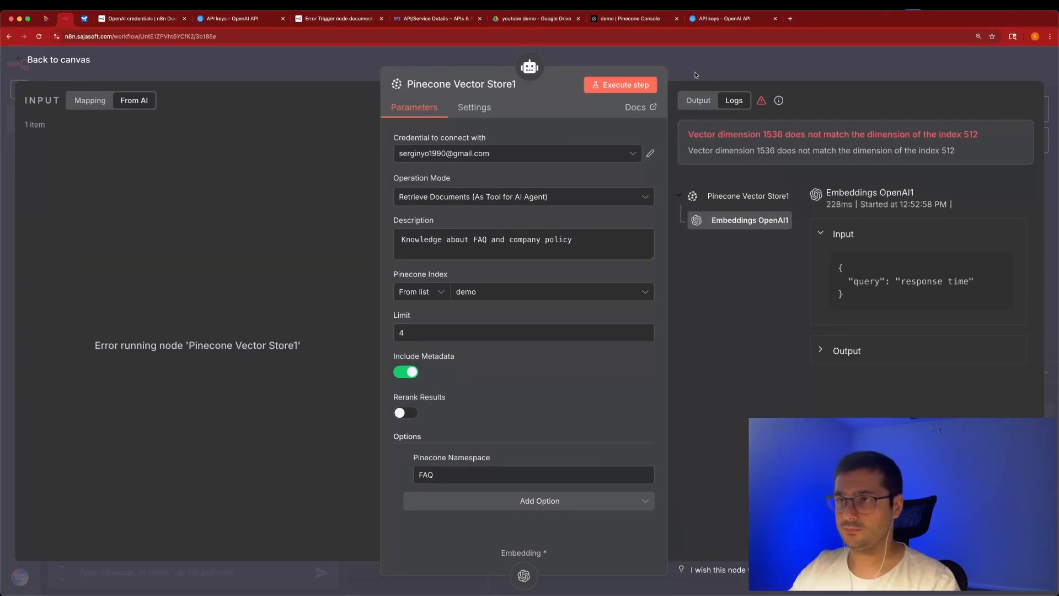
Check that the ingestion Embeddings OpenAI node uses text-embedding-3-small at 512 dimensions.
click(508, 61)
double_click(444, 236)
click(510, 62)
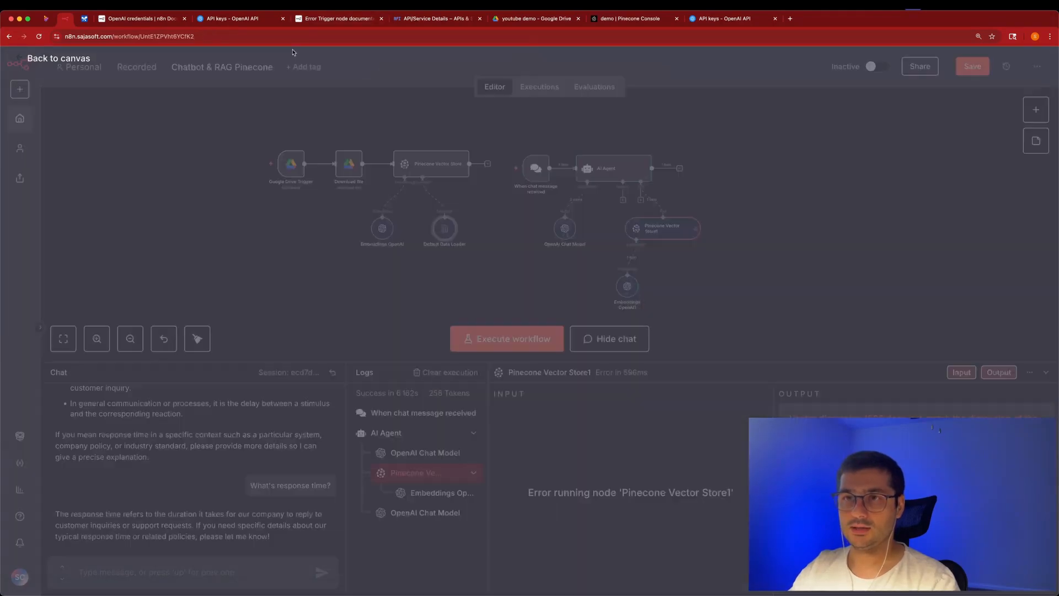
double_click(386, 234)
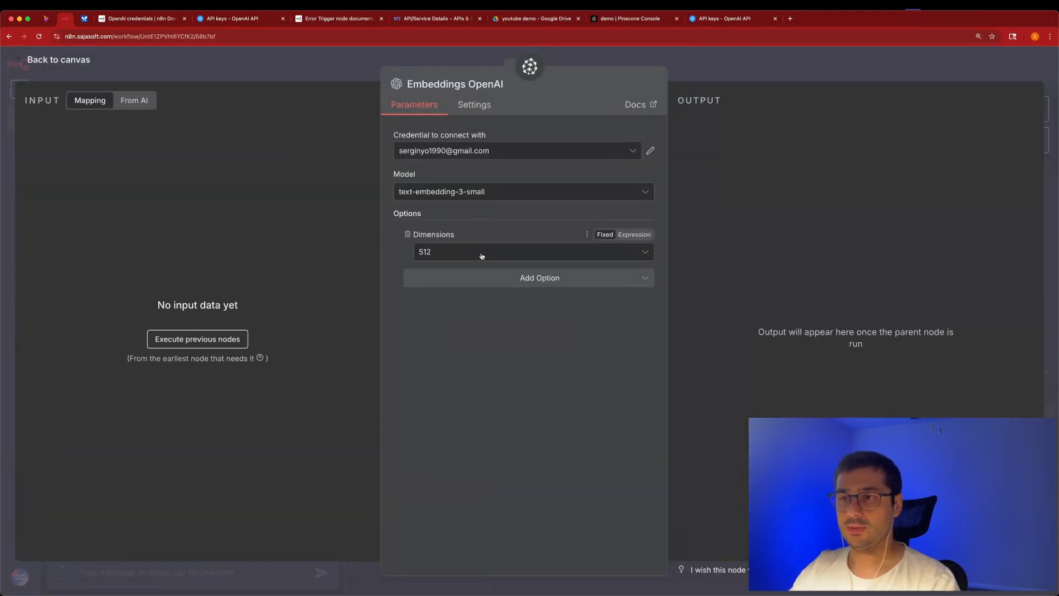
click(369, 60)
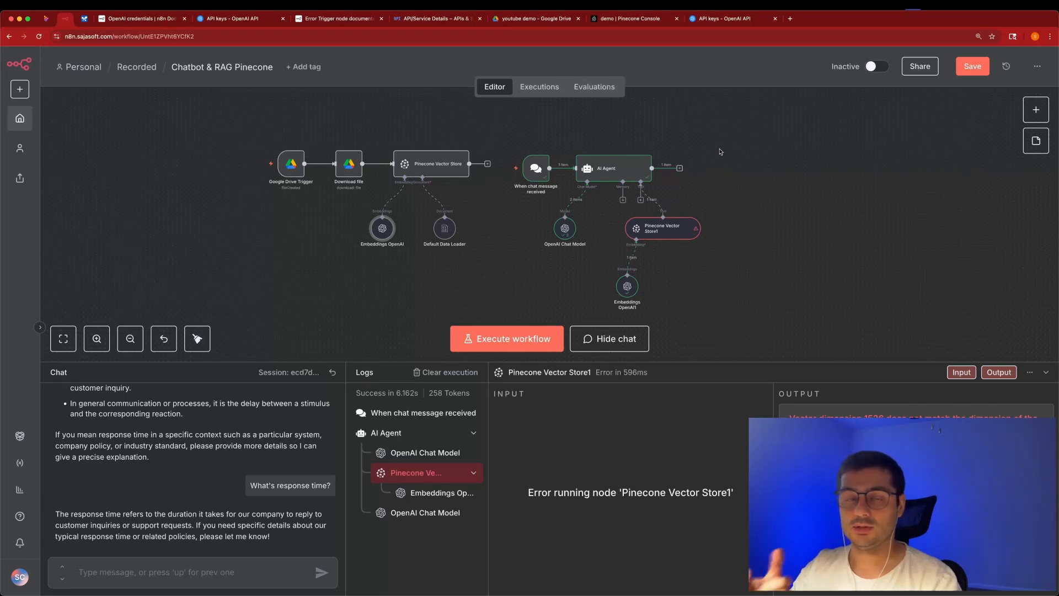
Delete both records from the demo index in the Pinecone Console.
click(642, 18)
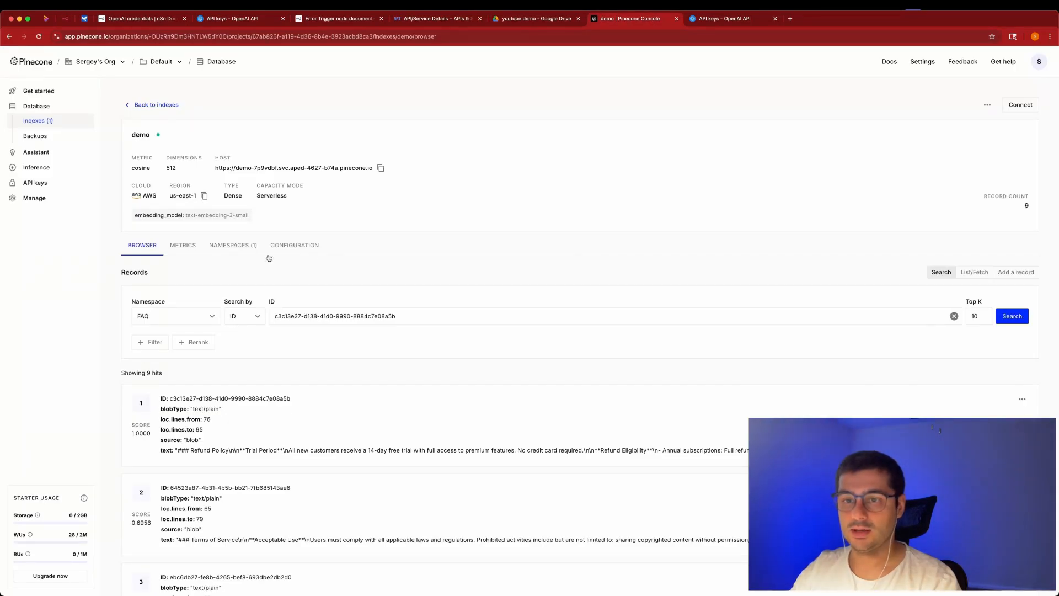
click(1022, 404)
click(1010, 439)
click(624, 346)
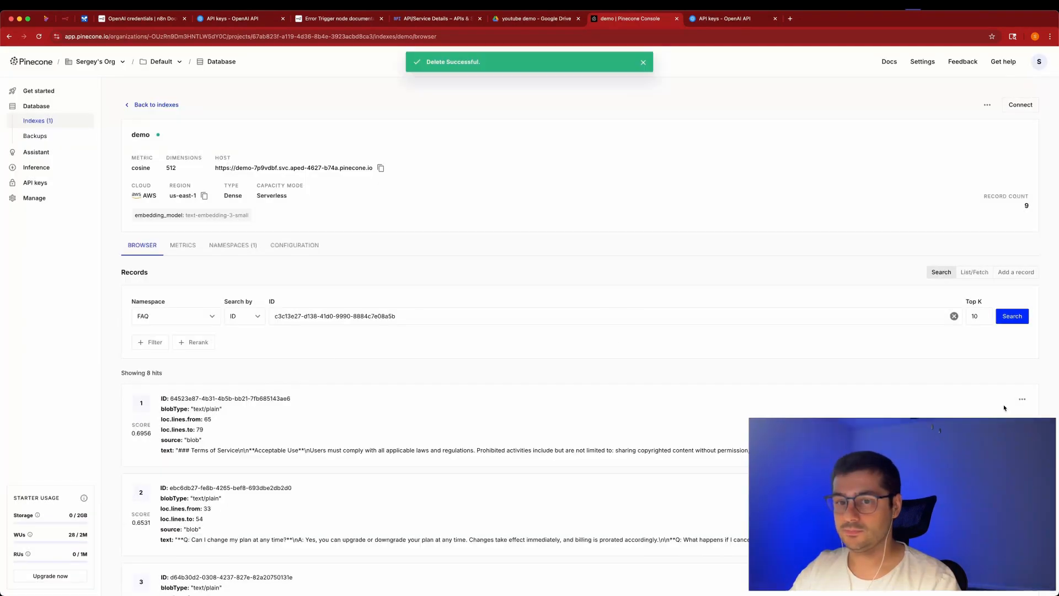
click(1024, 401)
click(1011, 439)
click(609, 345)
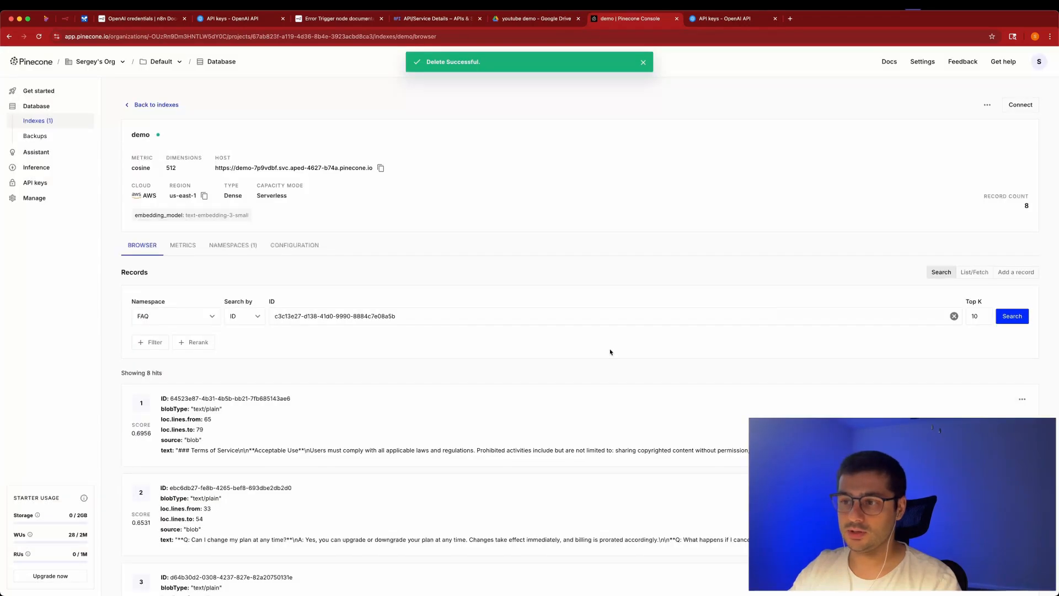
Delete the FAQ namespace, confirming with its name 'FAQ', and reload the index page.
click(232, 245)
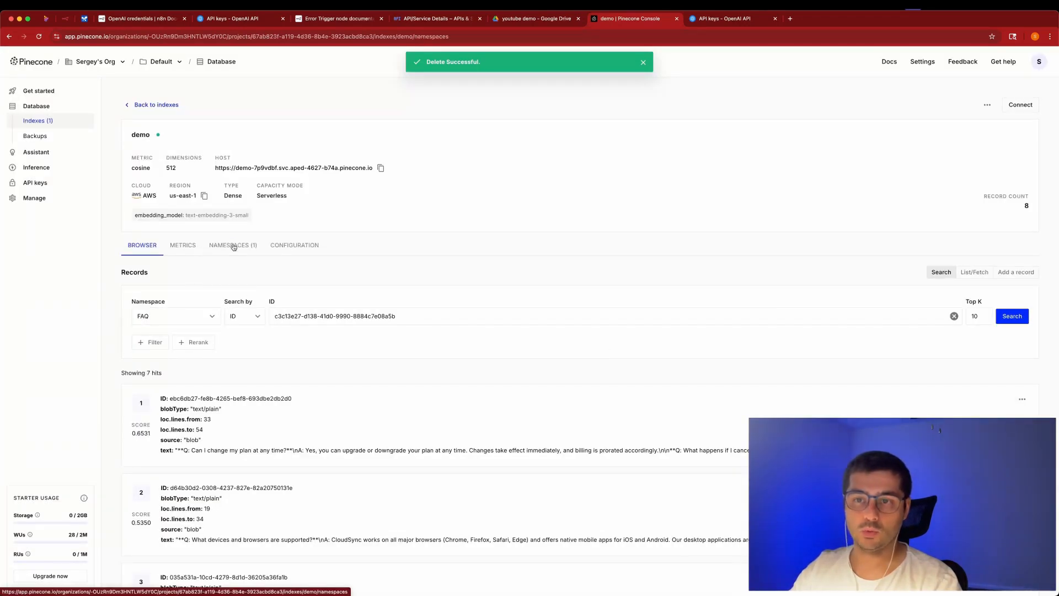
click(963, 329)
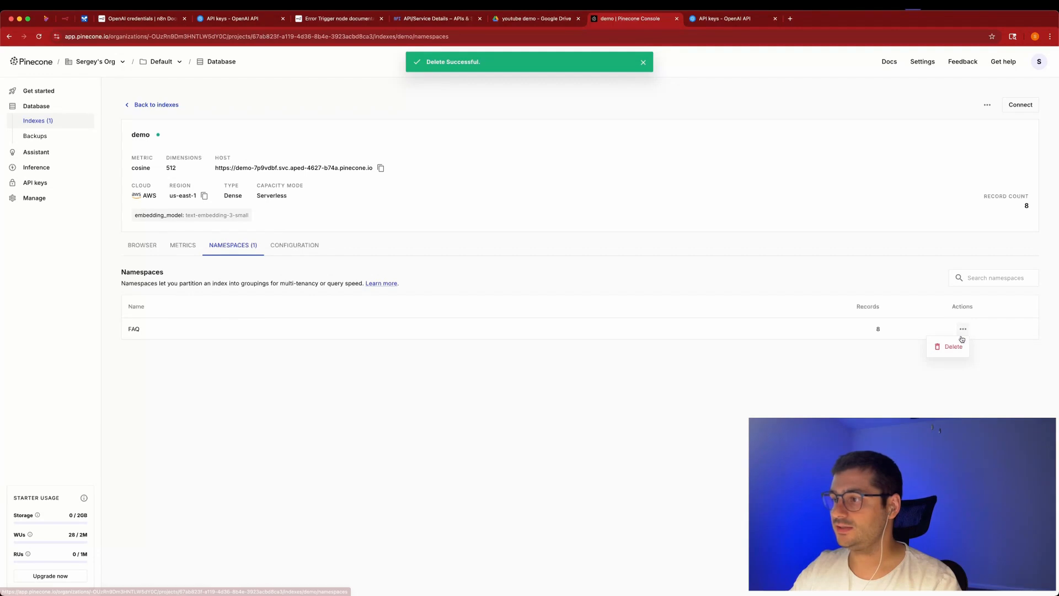
click(955, 345)
text(FAQ)
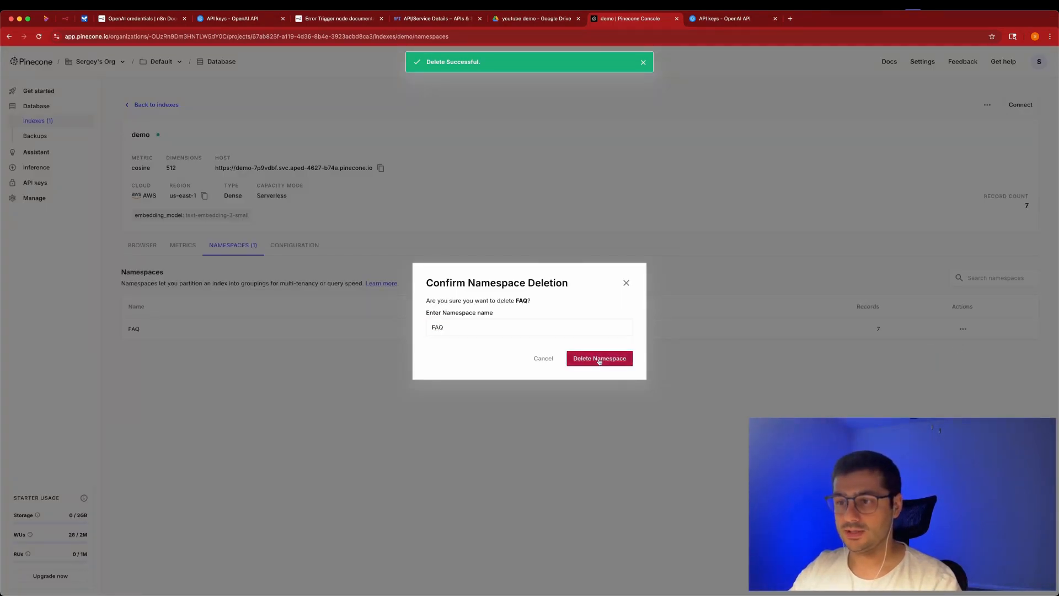
click(599, 358)
click(144, 245)
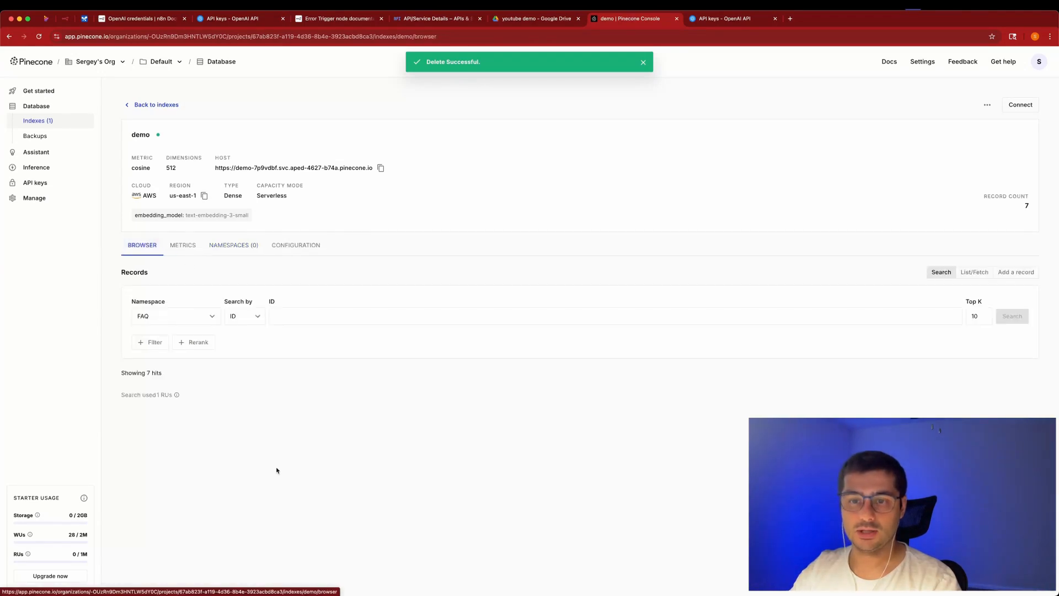
key(super+r)
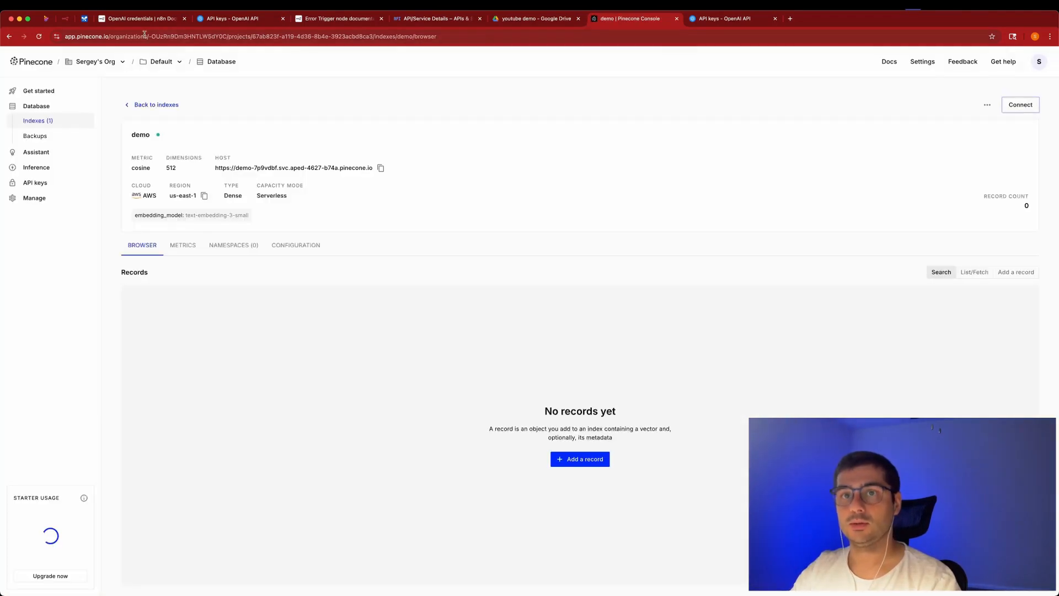
click(69, 20)
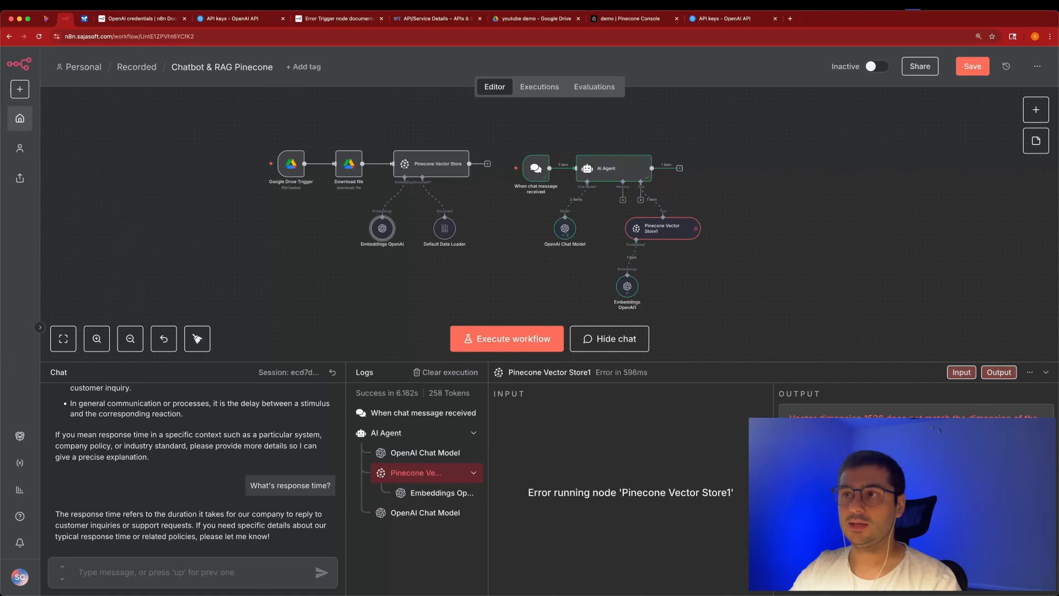
Move both files in the youtube demo Drive folder to trash.
click(529, 20)
click(1016, 148)
click(916, 278)
click(1016, 148)
click(916, 283)
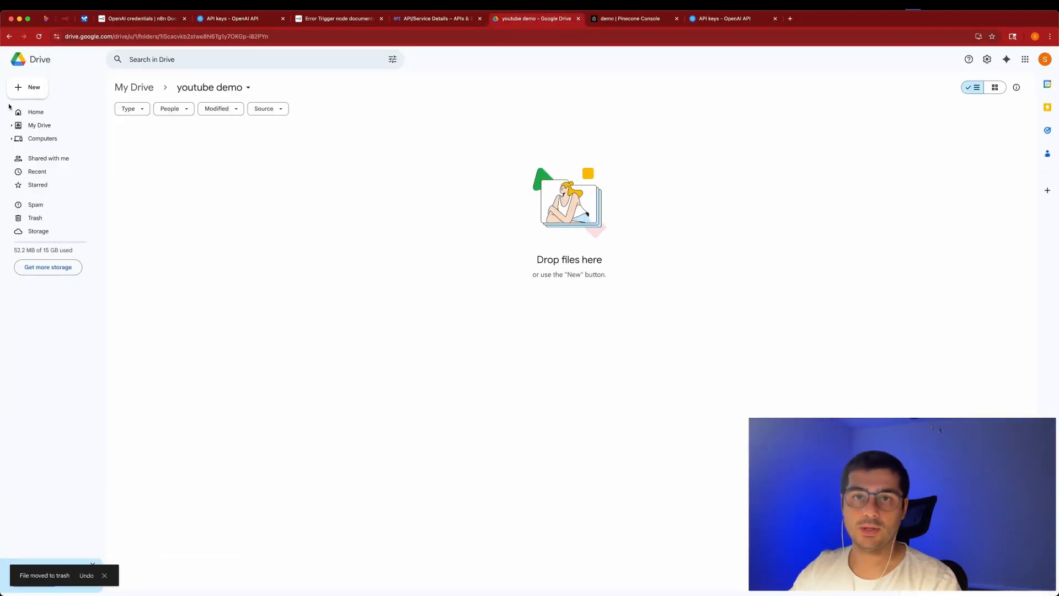
Re-upload company_faq_policy.txt into the youtube demo folder.
click(28, 87)
click(63, 111)
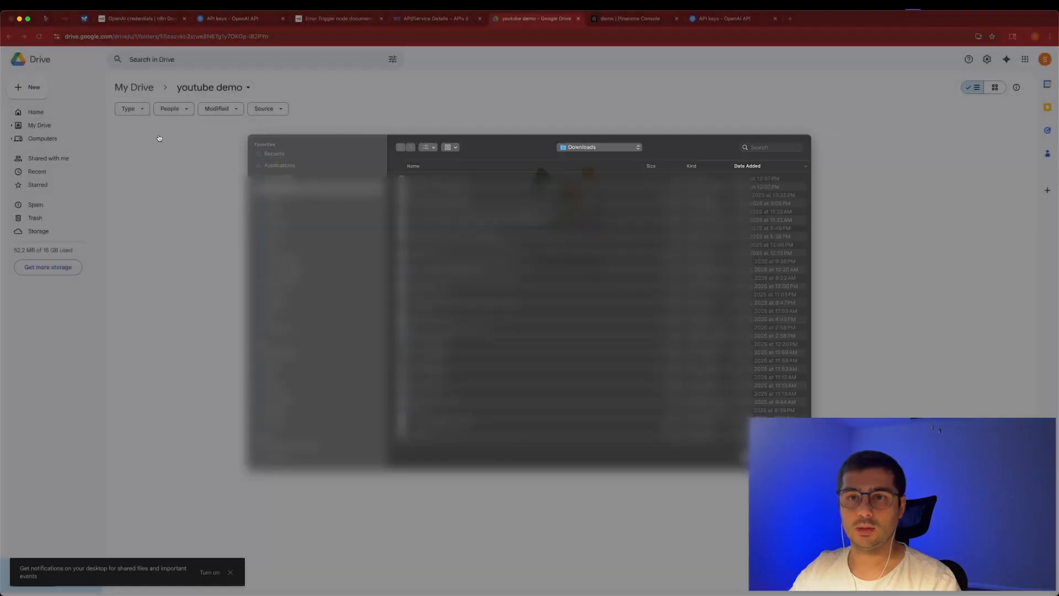
key(Escape)
click(27, 87)
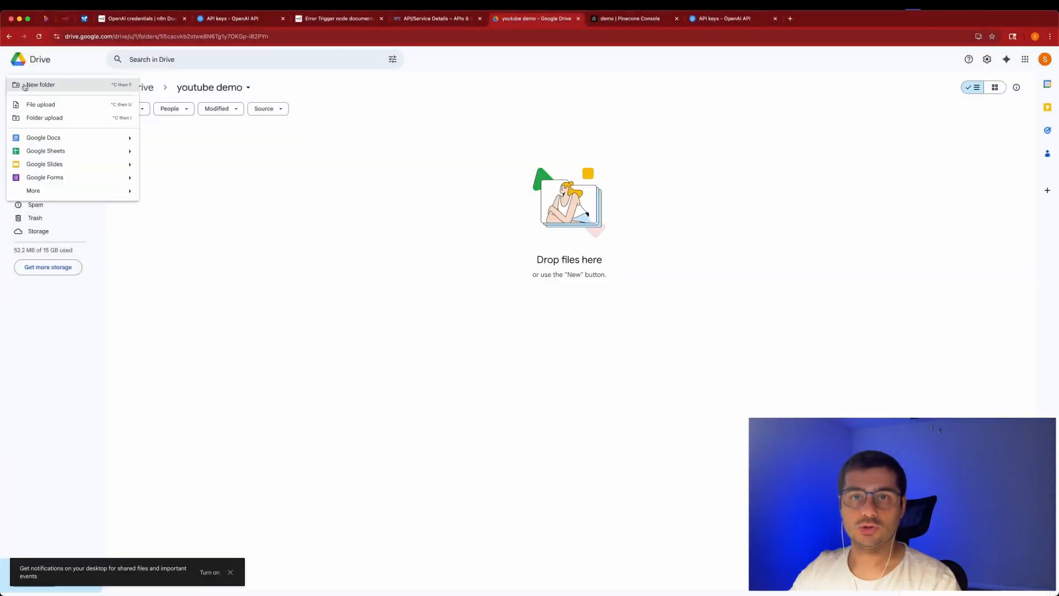
click(61, 104)
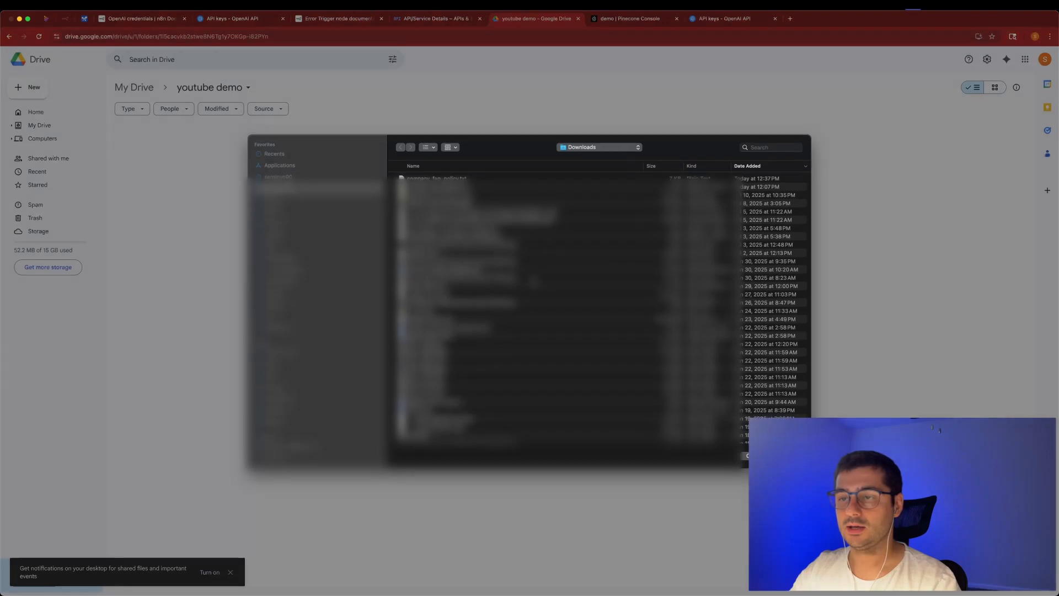
key(Escape)
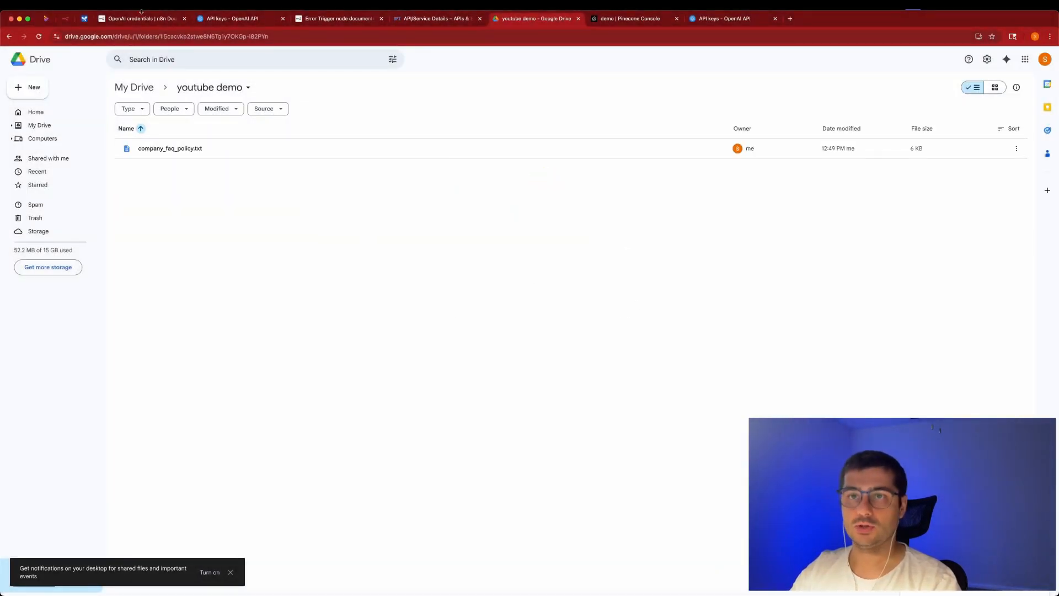
click(66, 18)
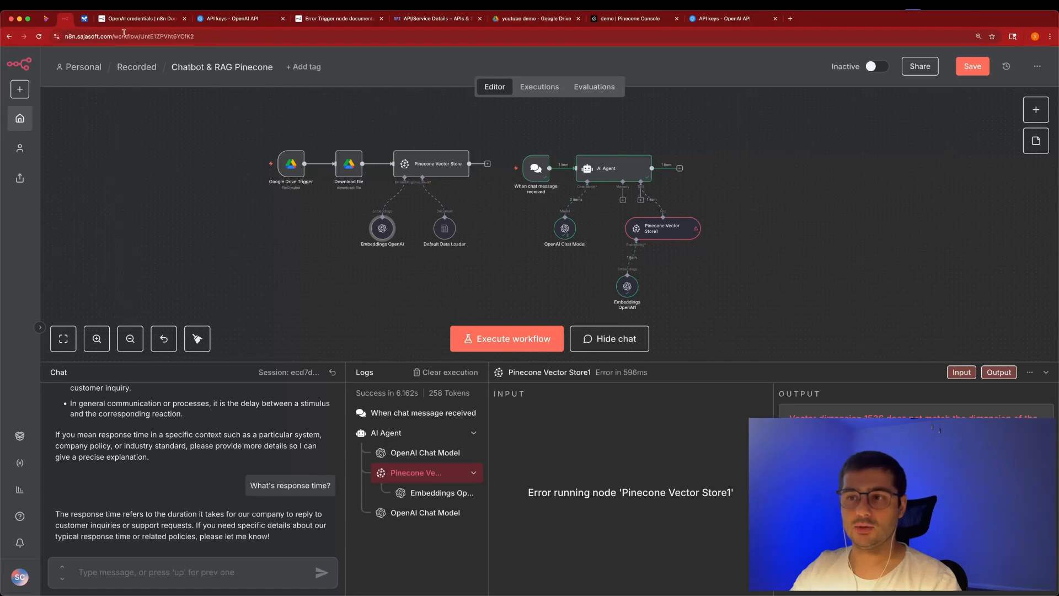
Execute the workflow to re-ingest the FAQ file and inspect the Embeddings OpenAI output.
click(519, 340)
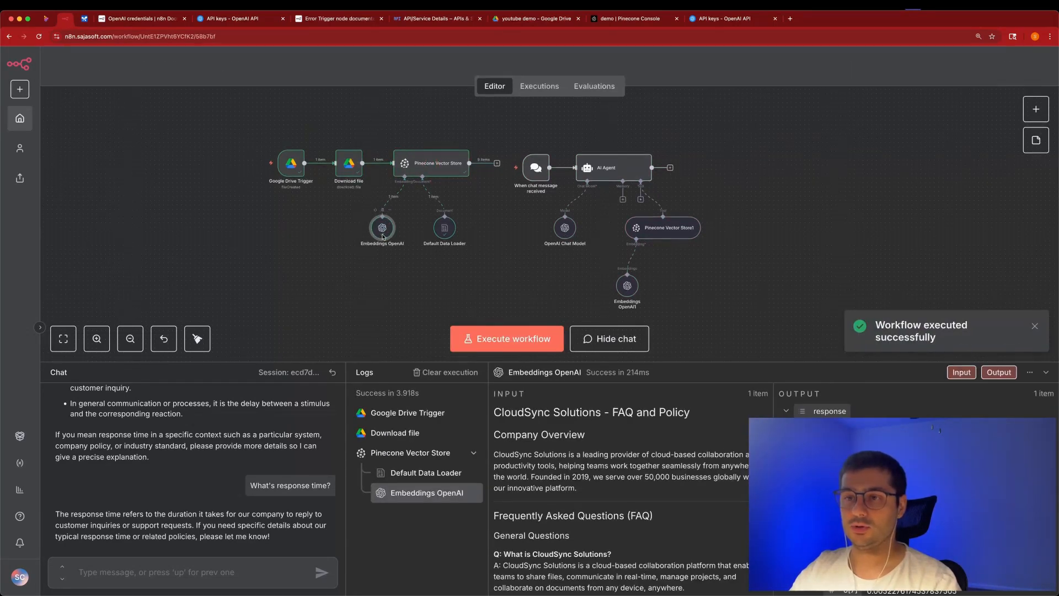
double_click(385, 232)
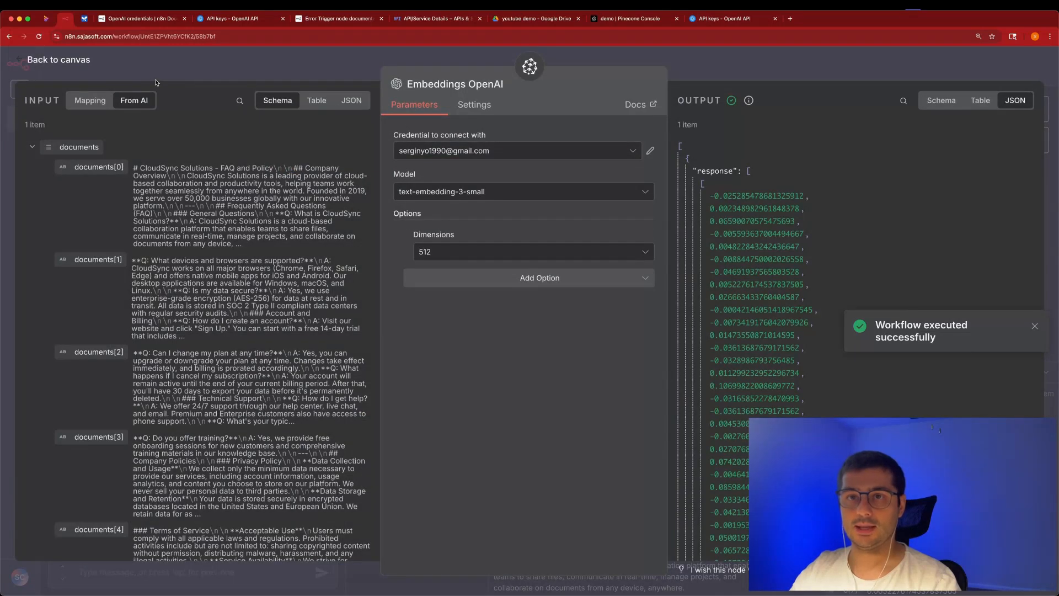
key(Escape)
click(491, 192)
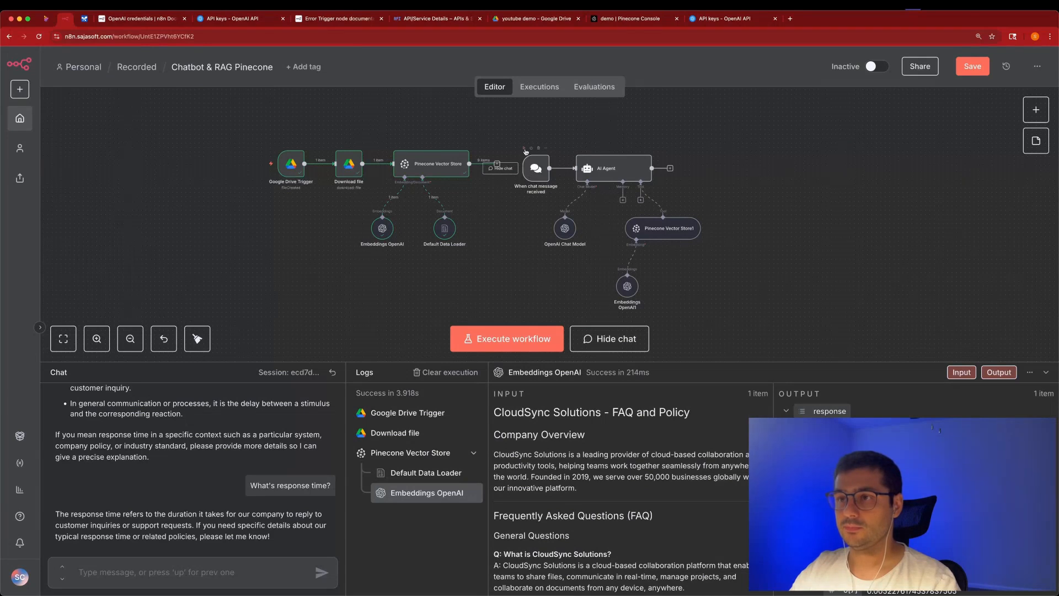
Reset the chat session and ask 'What is response time'.
click(332, 372)
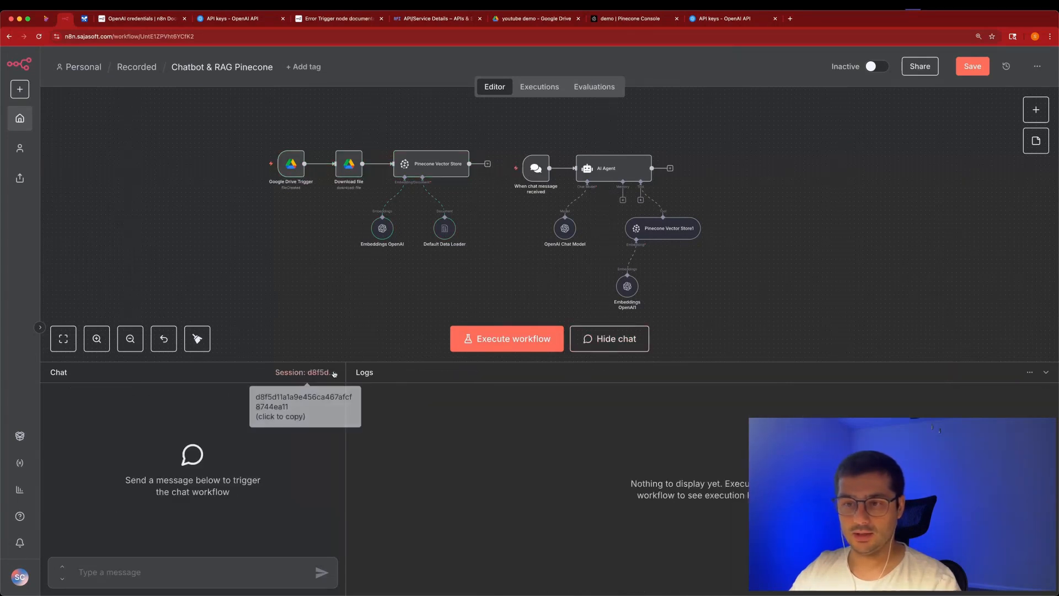
click(185, 567)
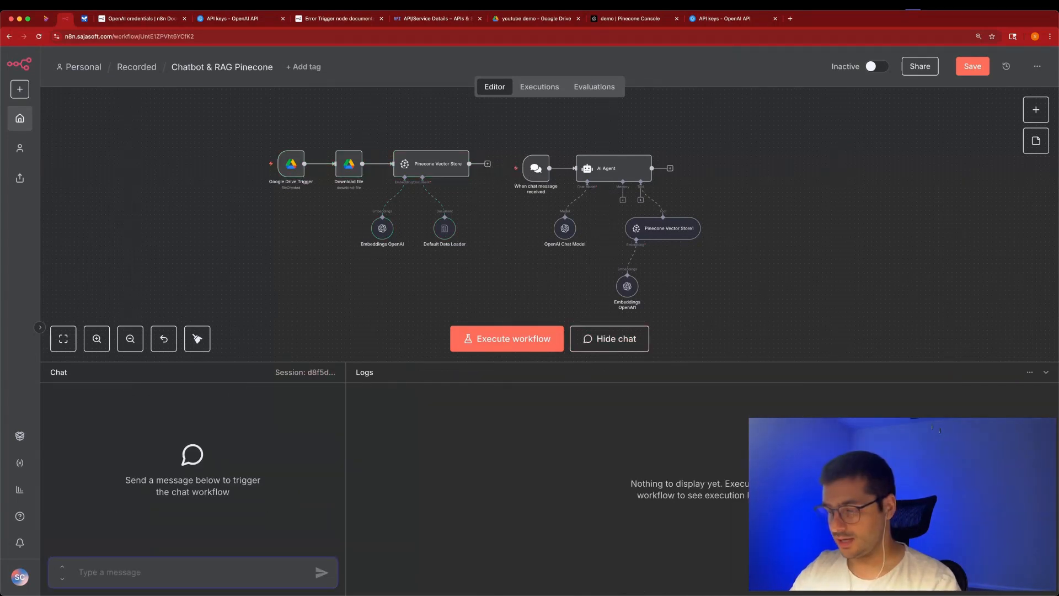
text(What is response time)
key(Return)
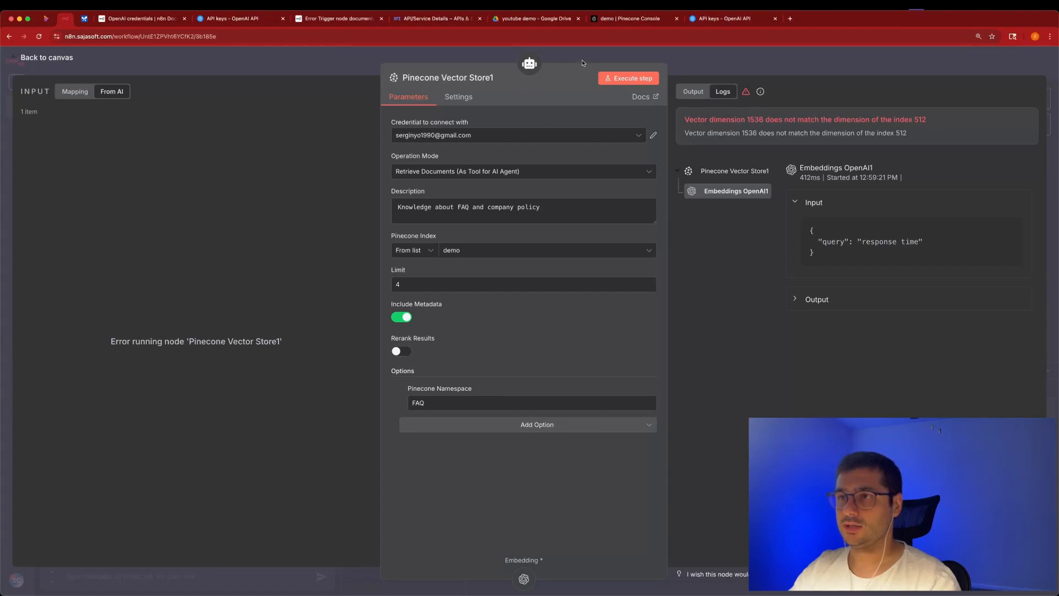
Recheck the ingestion Embeddings OpenAI node's 512 dimensions setting.
click(583, 63)
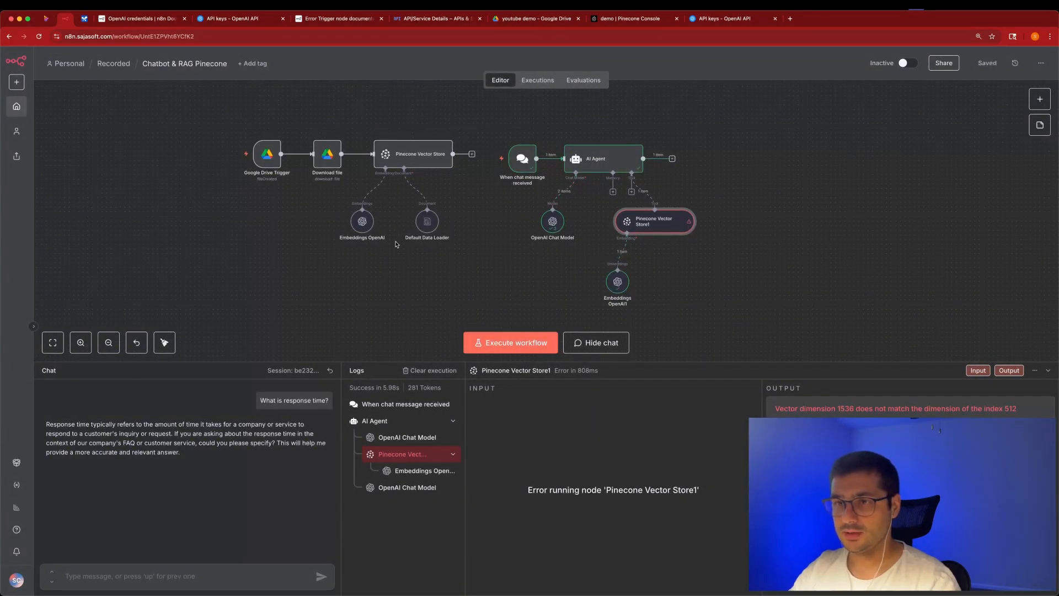
double_click(362, 221)
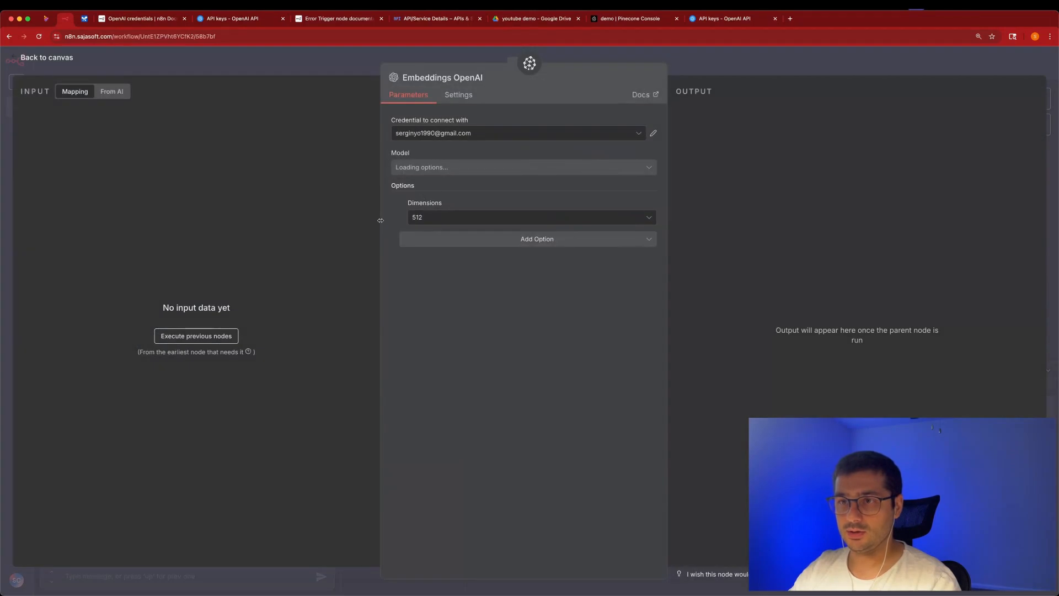
click(344, 78)
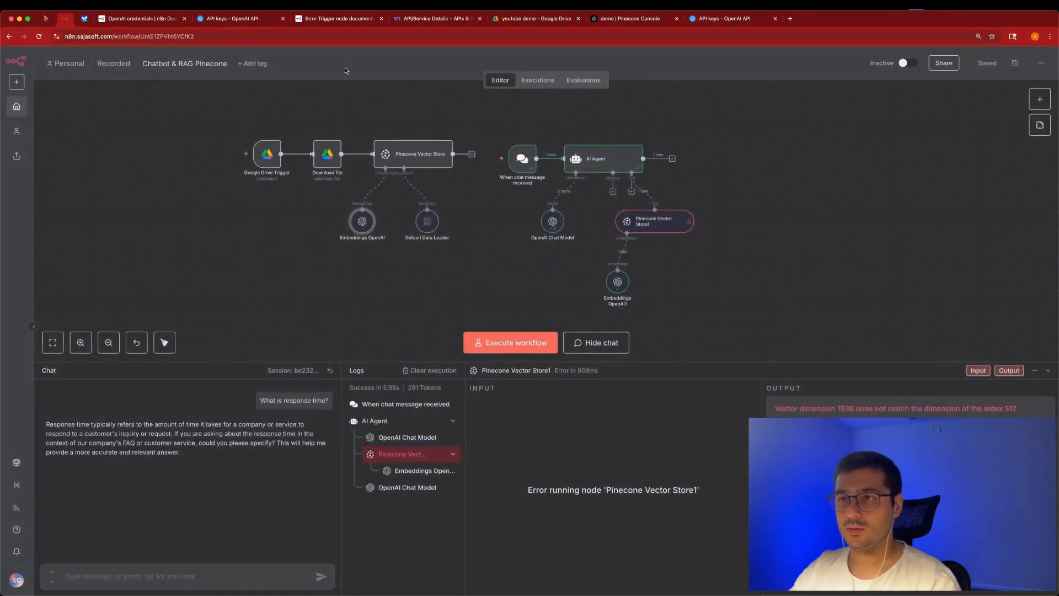
Add the Dimensions option to Embeddings OpenAI1 and set it to 512.
double_click(616, 282)
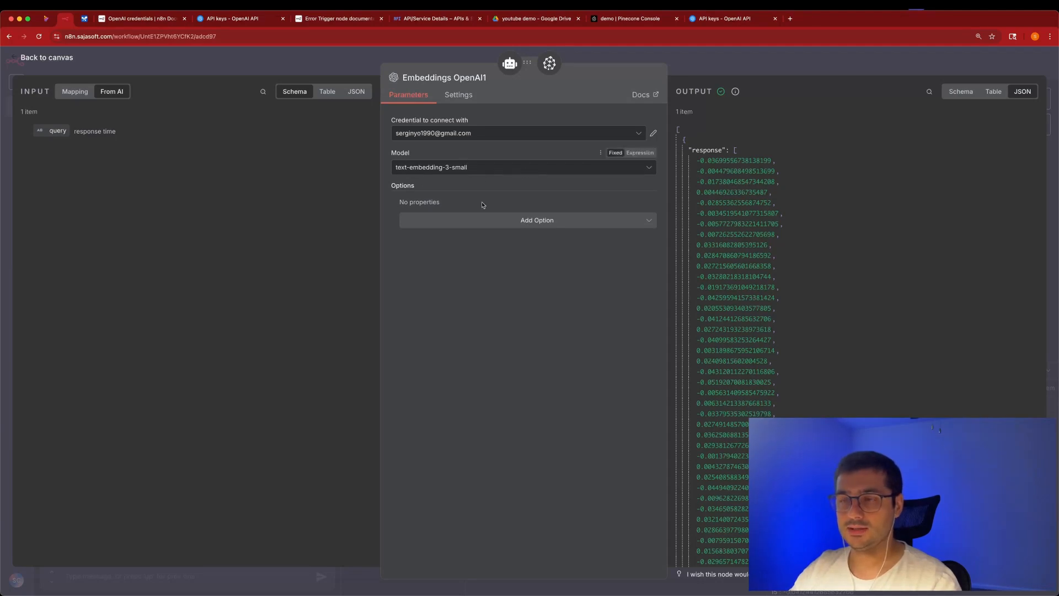
click(484, 225)
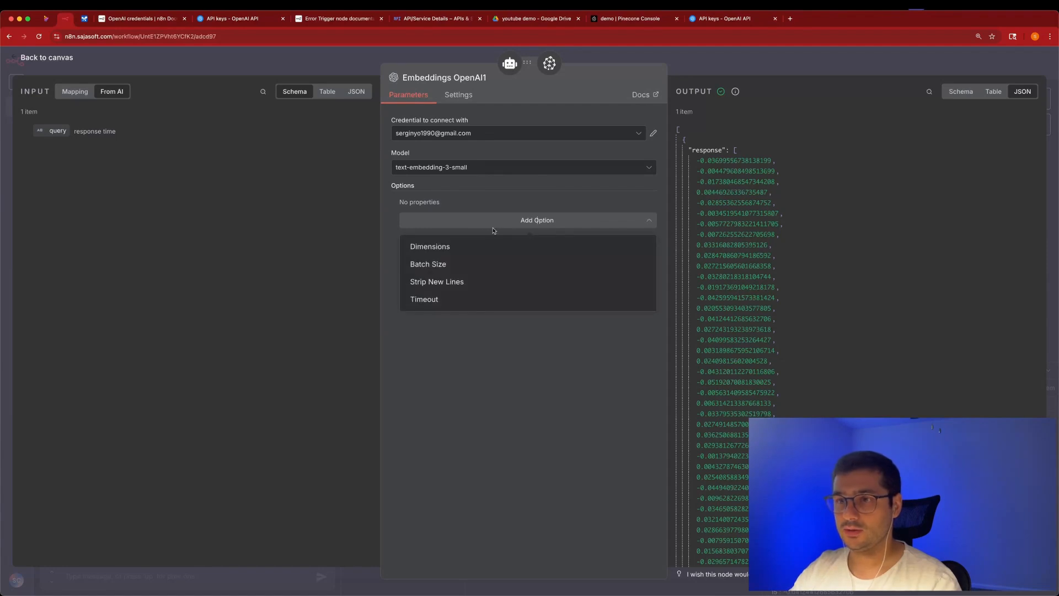
click(498, 252)
click(456, 218)
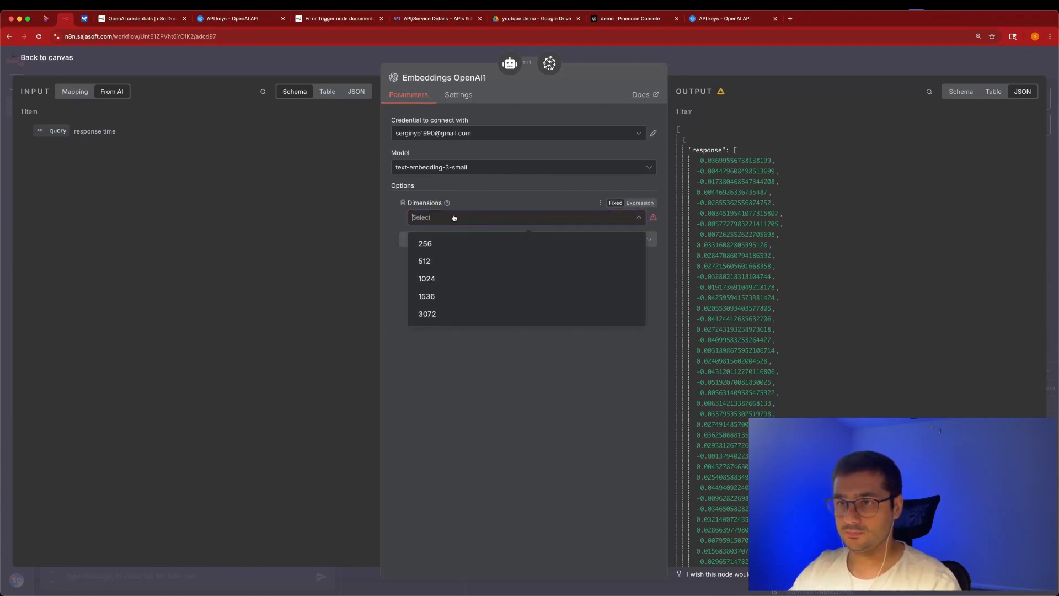
click(447, 263)
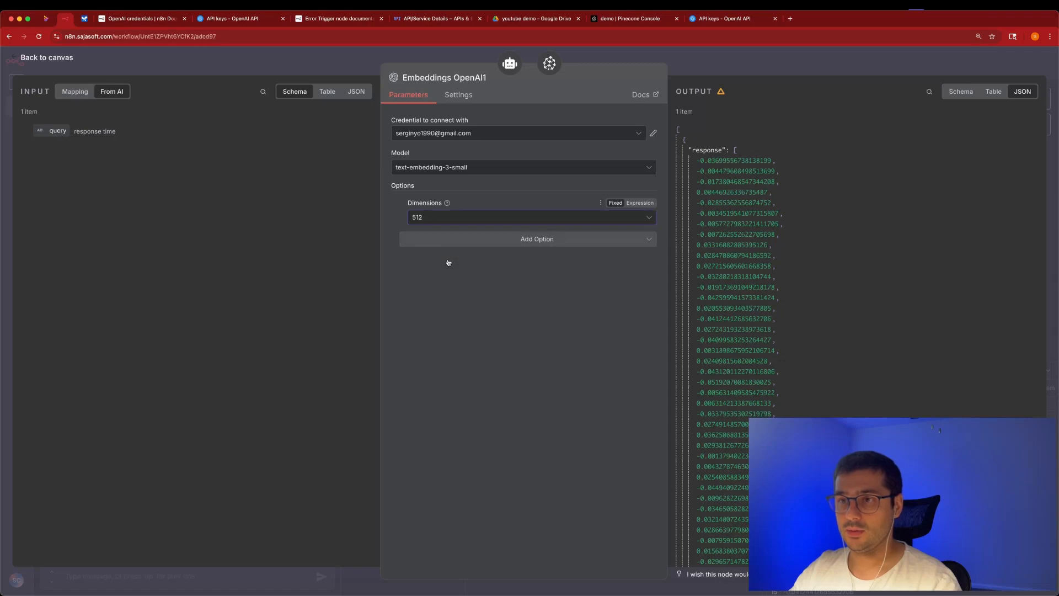
click(351, 63)
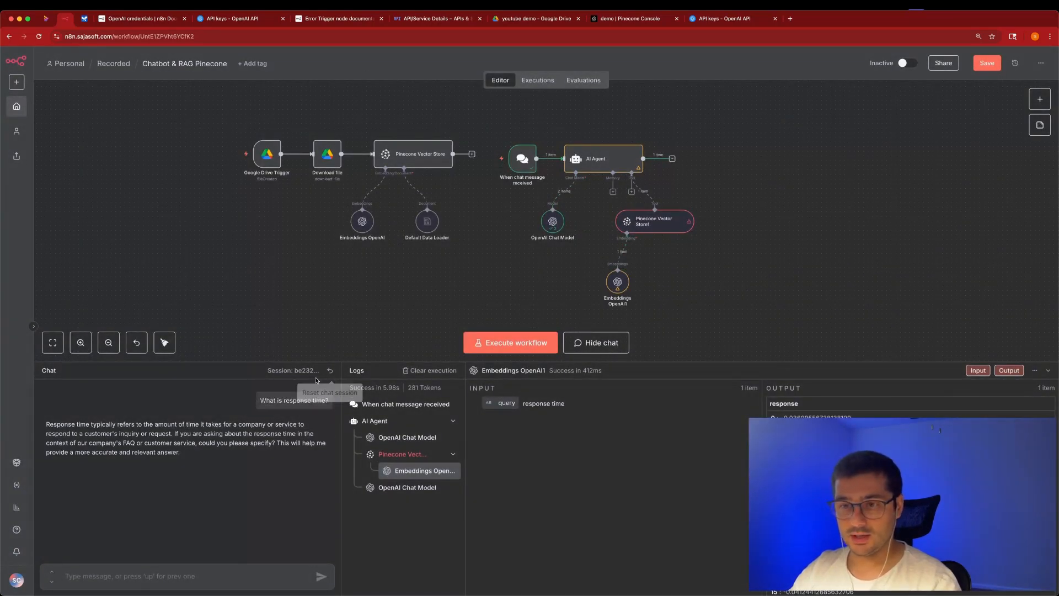
Resend the response-time question and get '2 hours during business hours, 24 on weekends'.
drag(328, 401, 232, 401)
key(ctrl+c)
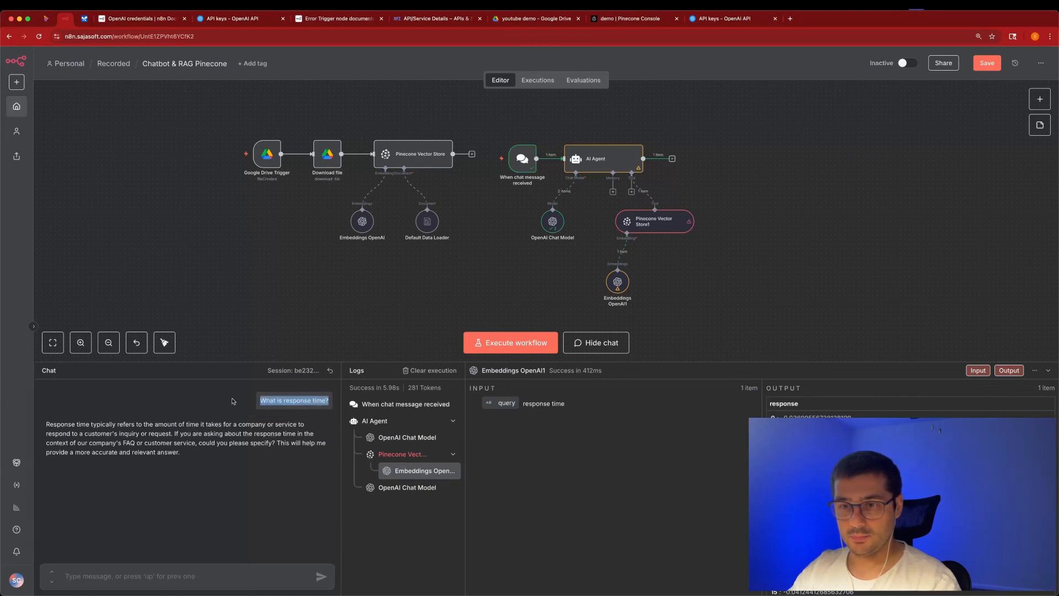
click(220, 573)
key(ctrl+v)
key(Return)
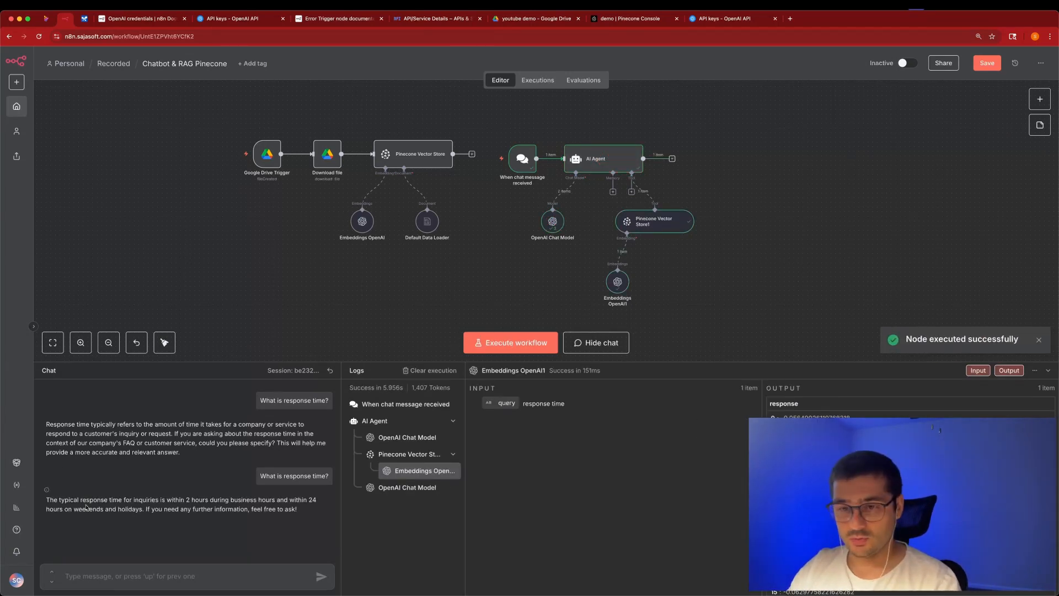
key(super+plus)
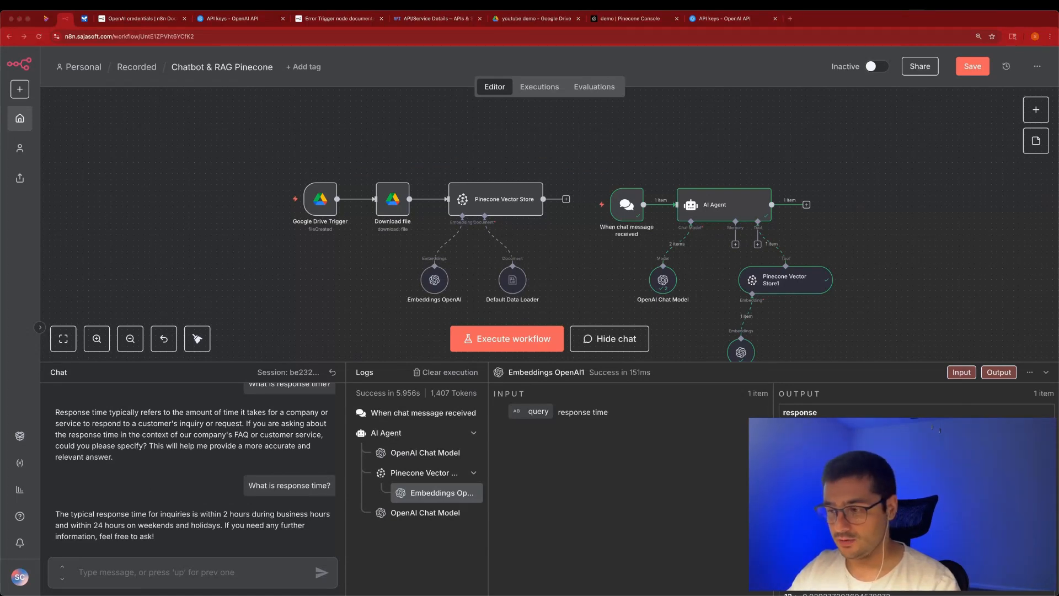
click(427, 591)
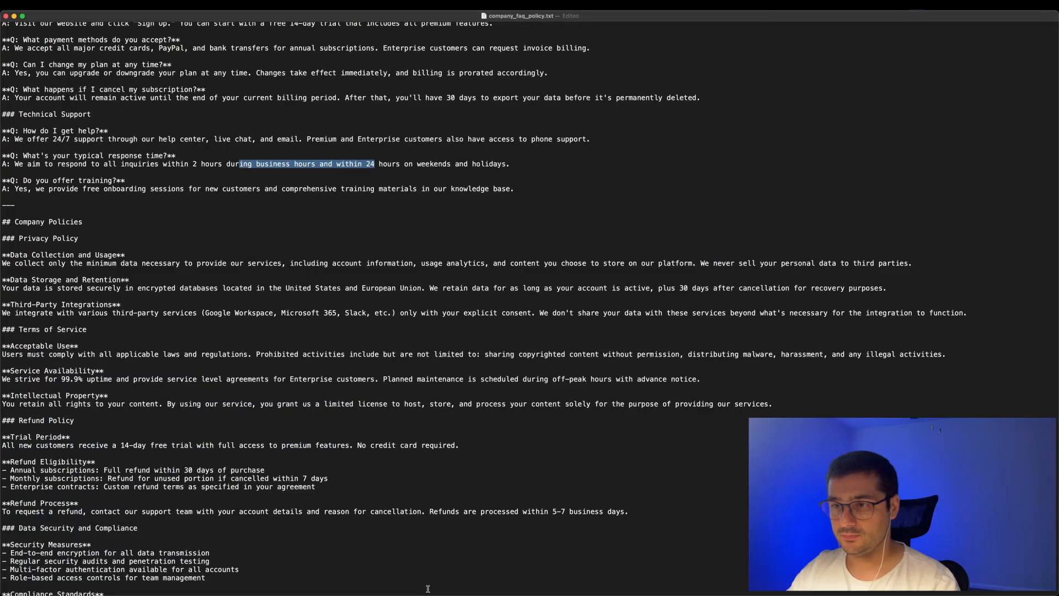
Scroll company_faq_policy.txt through the response-time and refund policy sections.
scroll(494, 329, down, 1)
click(362, 143)
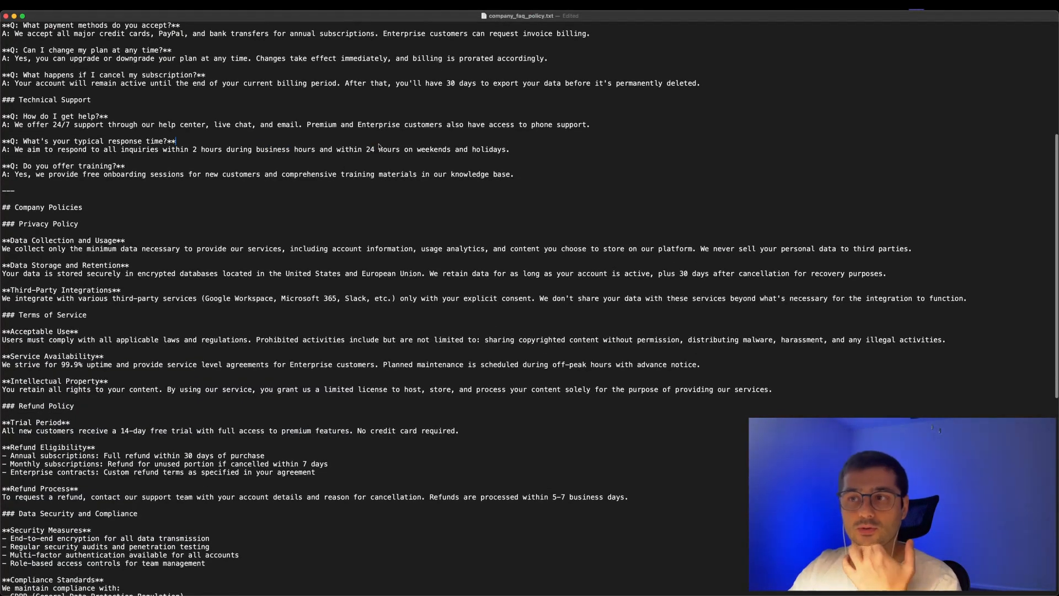
scroll(291, 276, down, 5)
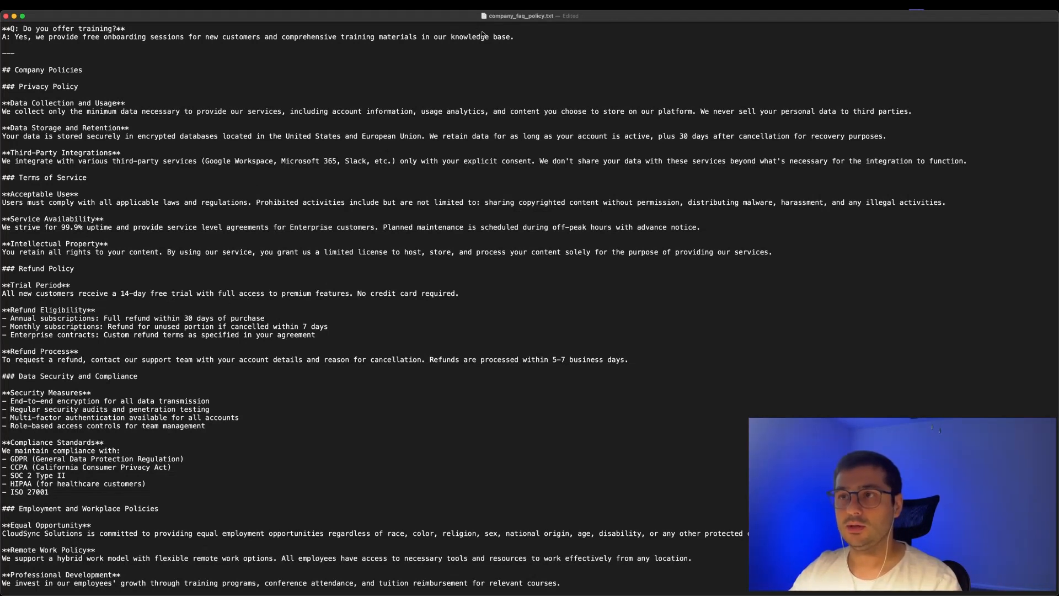
Type the follow-up question 'What about refund?' in n8n's chat box.
key(super+Tab)
click(133, 570)
text(What about refun)
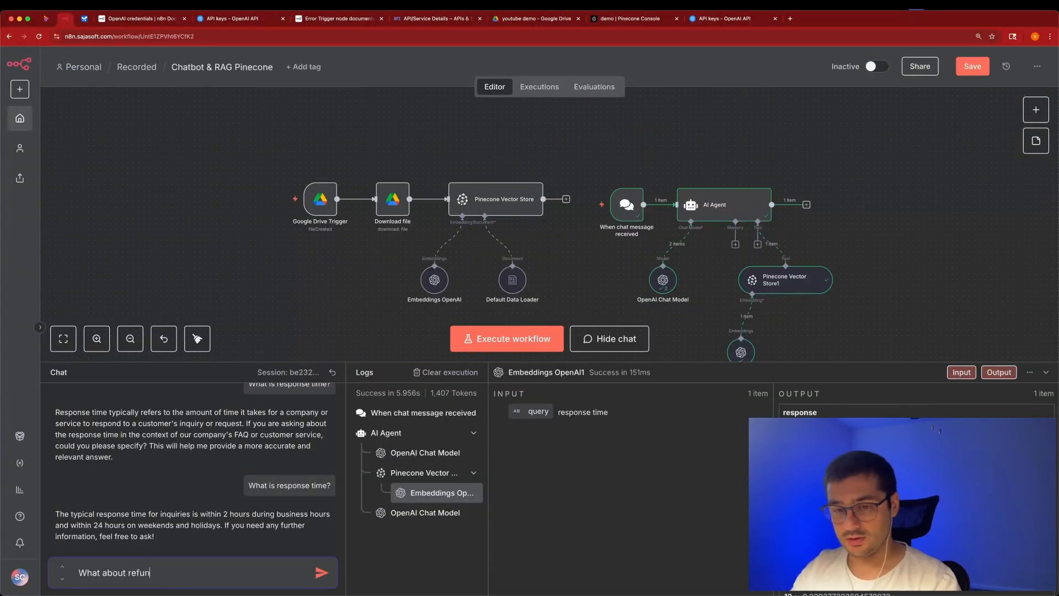
text(d?)
Ask 'What about refund?', check the 30-day refund policy reply, then hide the chat panel.
key(Return)
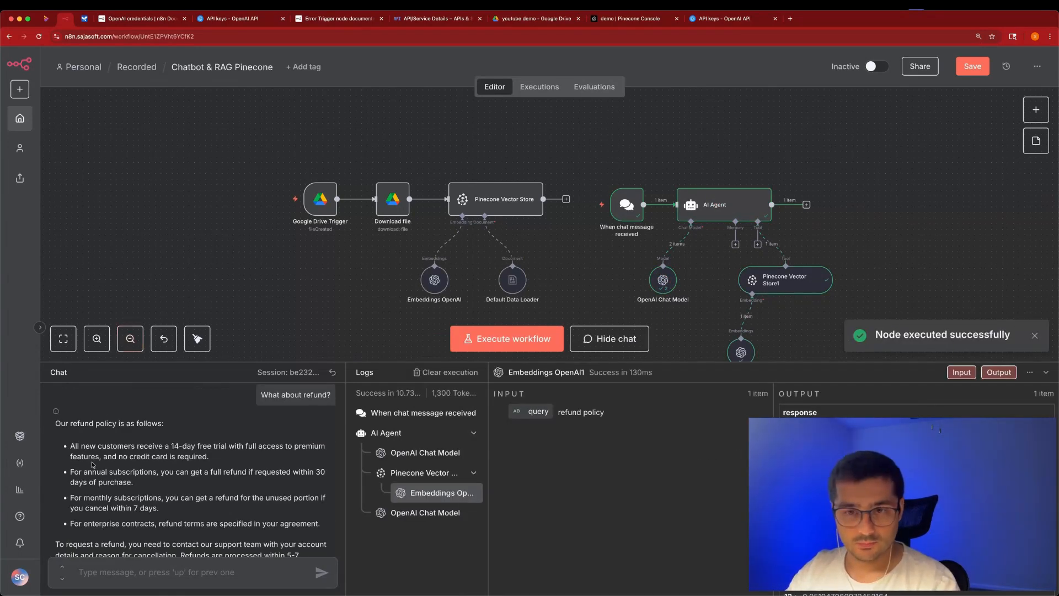
drag(182, 423, 215, 424)
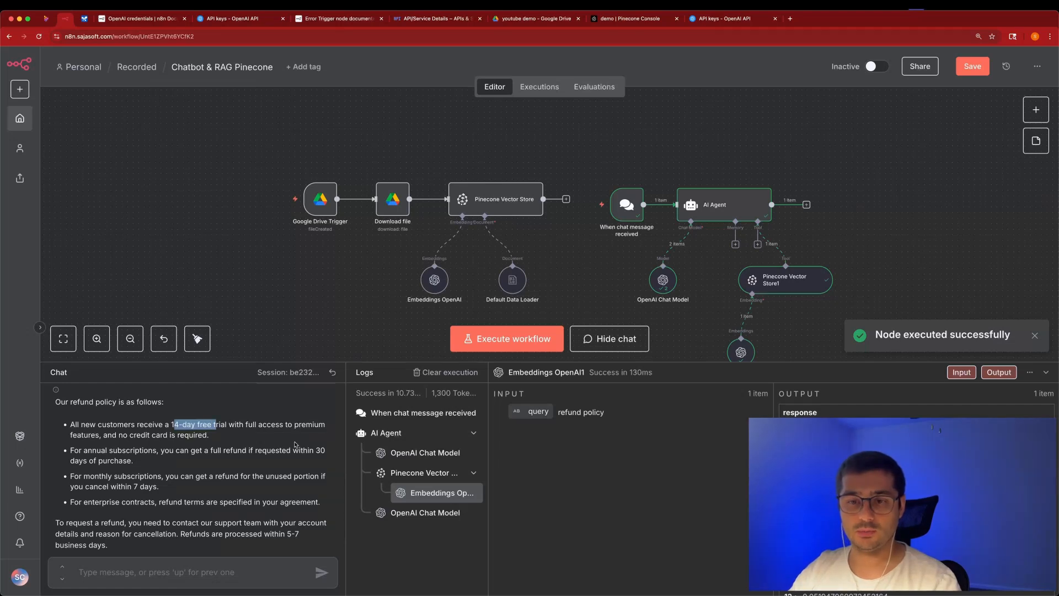
drag(314, 451, 315, 459)
scroll(222, 497, down, 2)
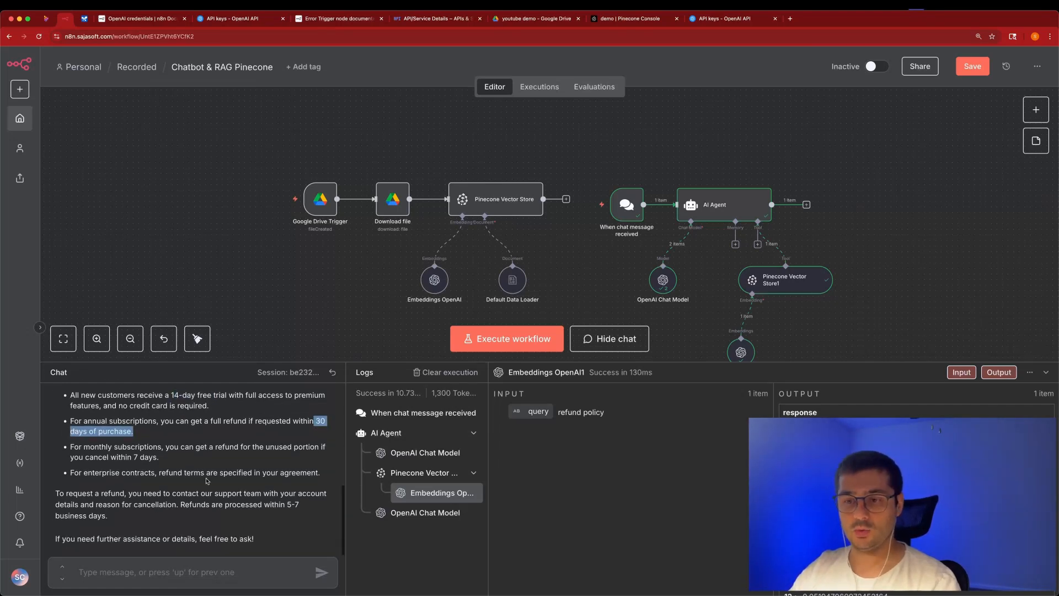
click(629, 338)
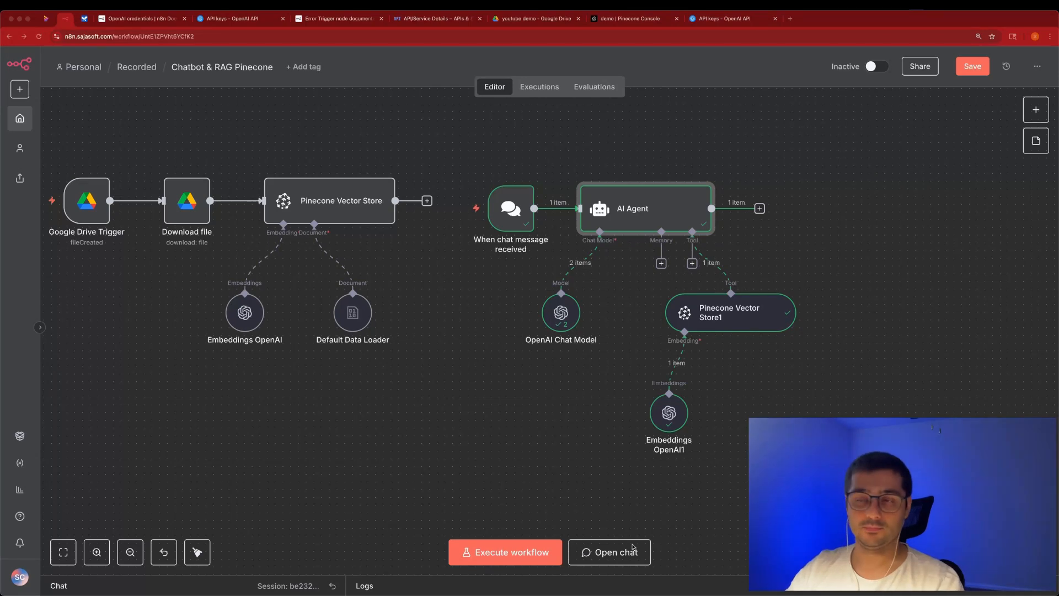
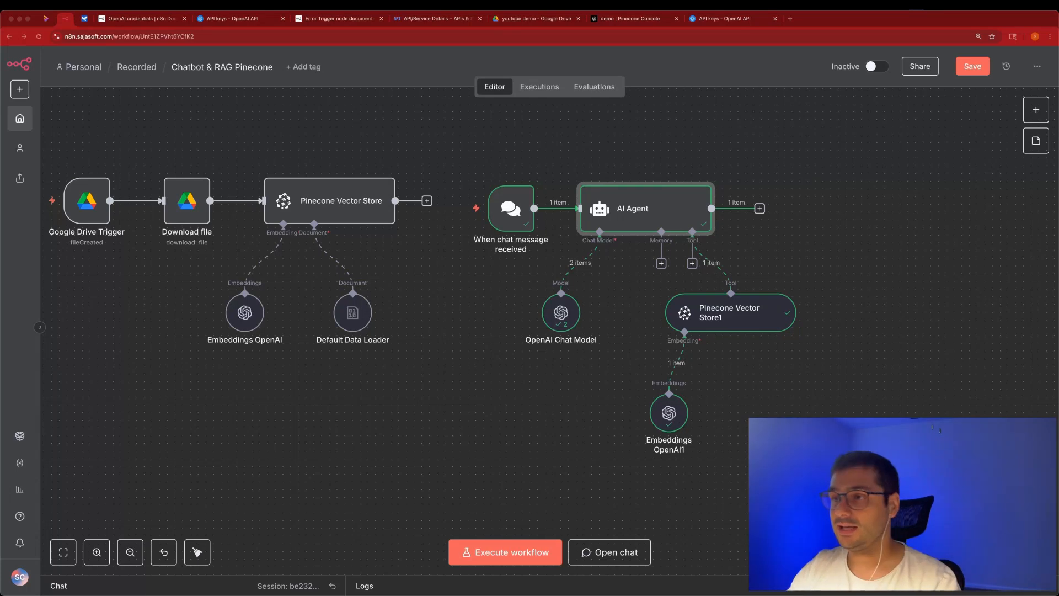
Select the AI Agent node on the canvas and open its parameters panel.
click(643, 205)
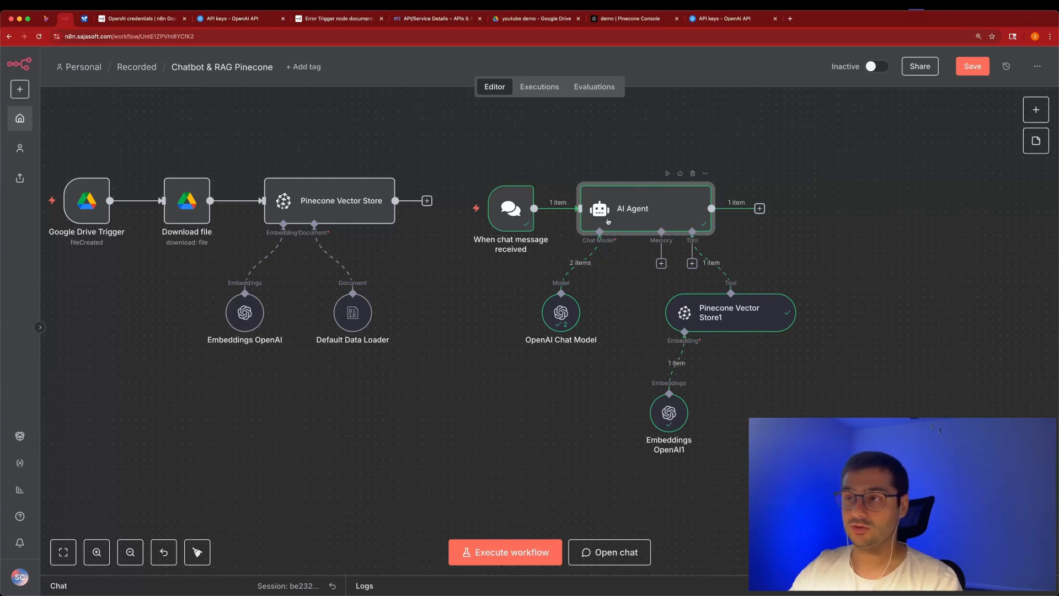
double_click(644, 207)
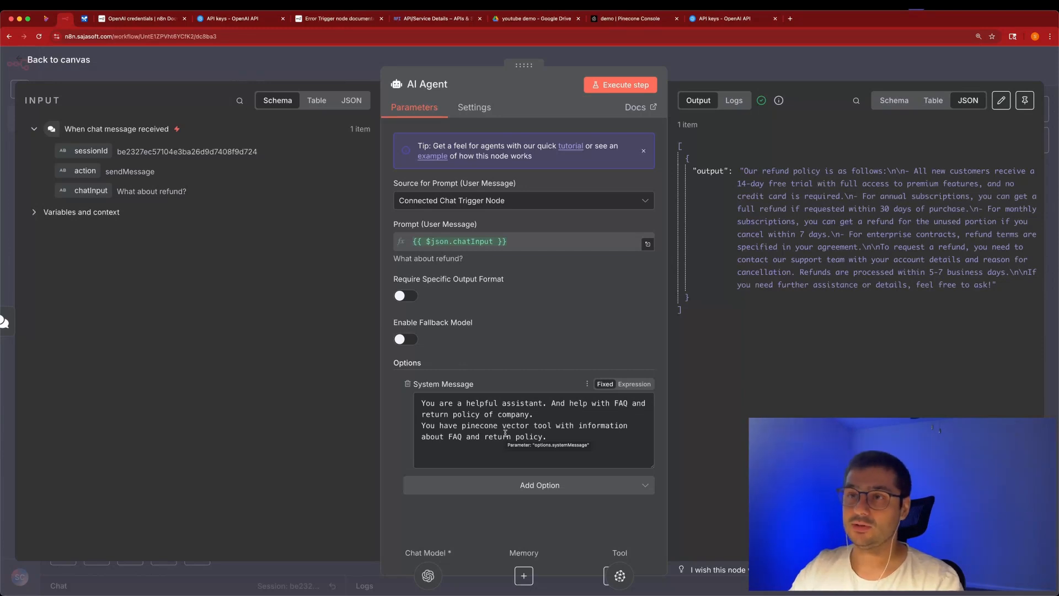
Add a Pinecone Vector Store tool to the AI Agent's Tool input, found by searching 'pine'.
click(359, 77)
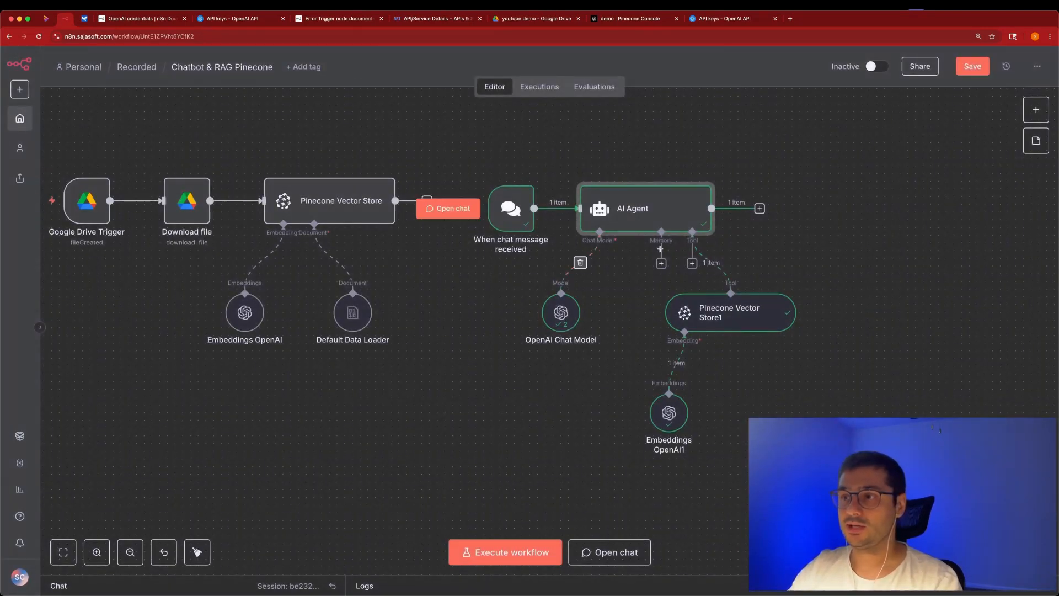
click(692, 264)
text(pi)
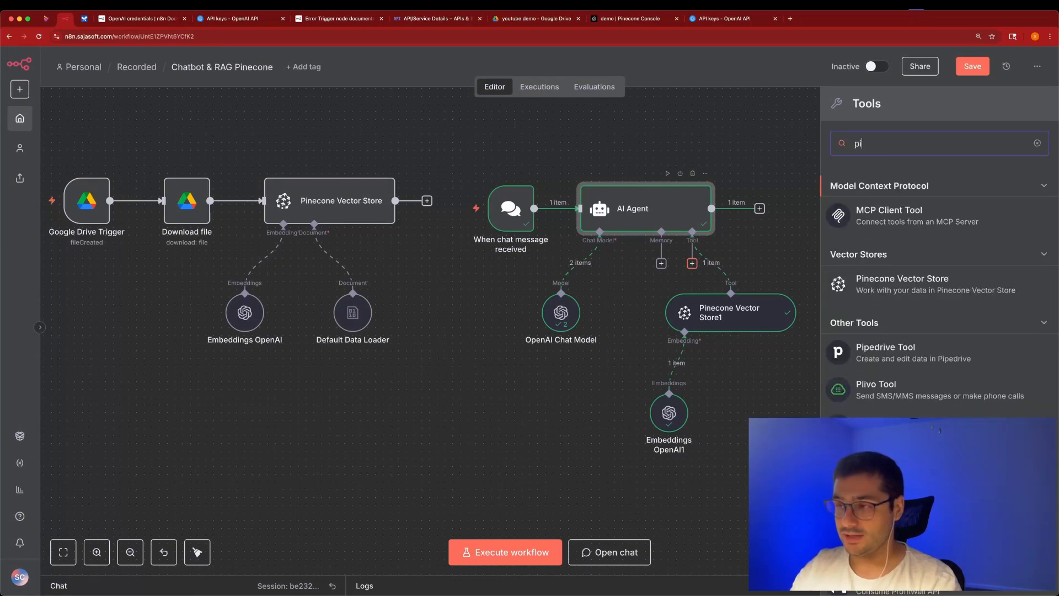
text(ne)
click(928, 226)
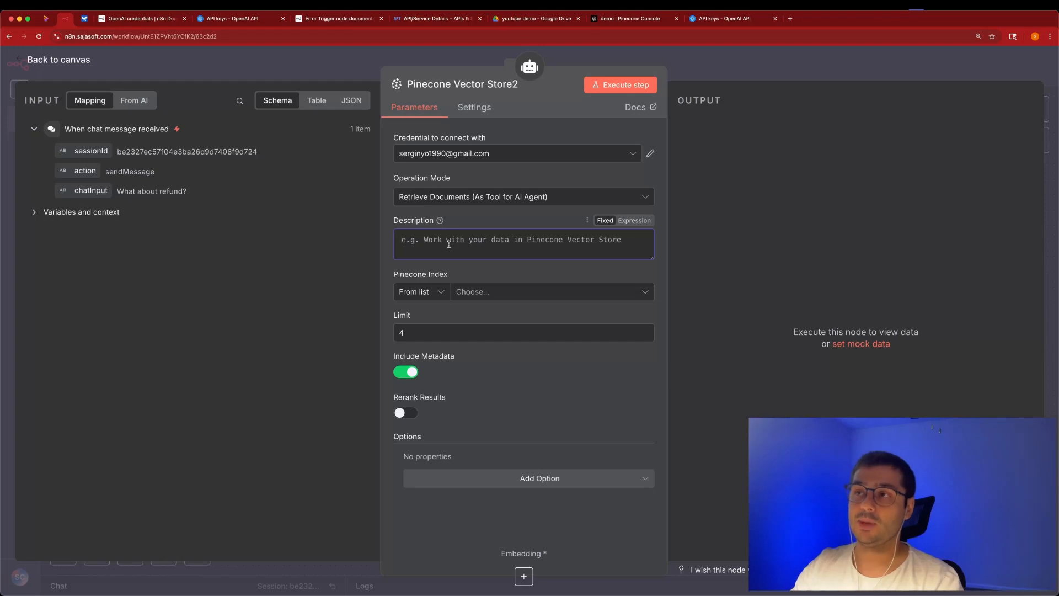
Check the index namespaces in the Pinecone console, then close the new Pinecone node unconfigured.
click(627, 23)
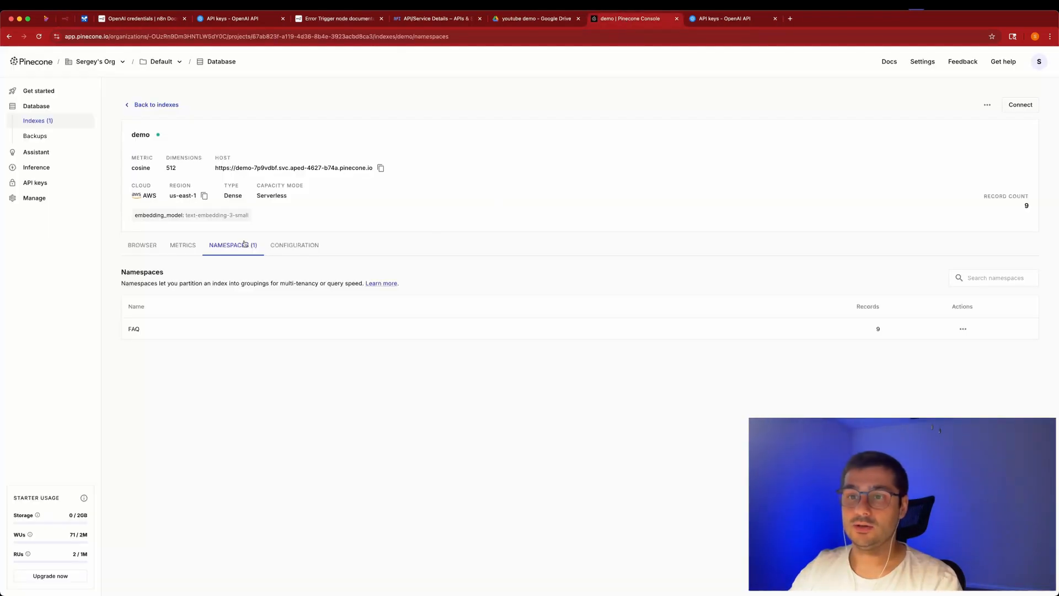
click(72, 20)
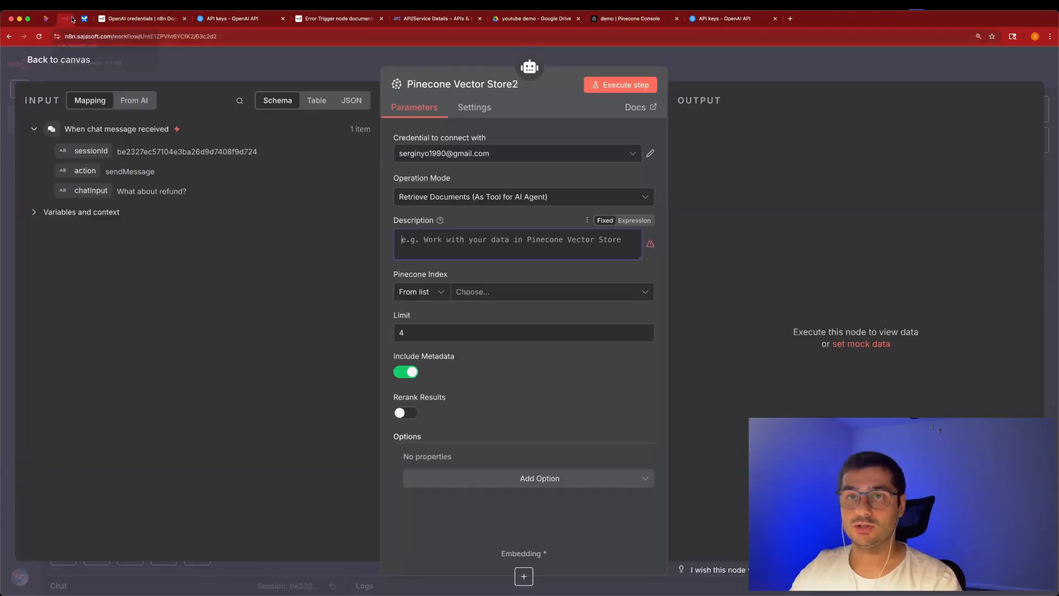
click(363, 52)
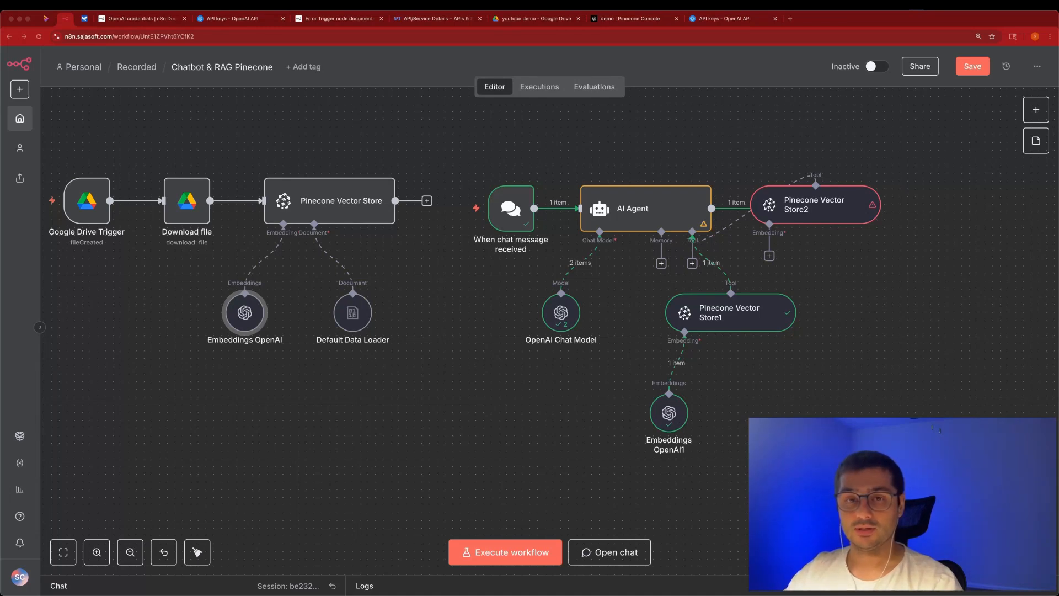
scroll(602, 310, right, 5)
scroll(602, 310, down, 1)
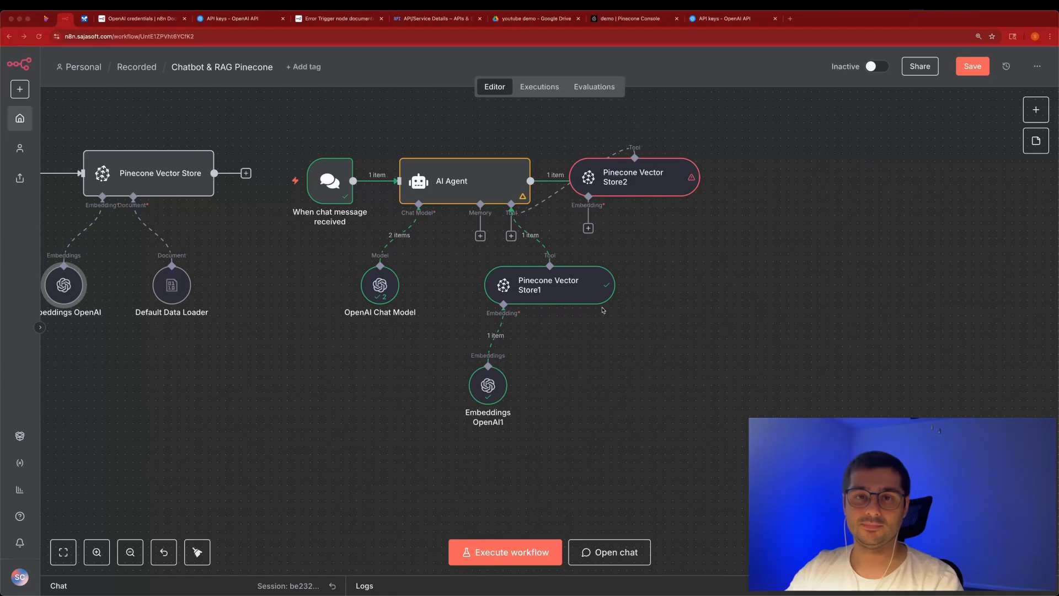